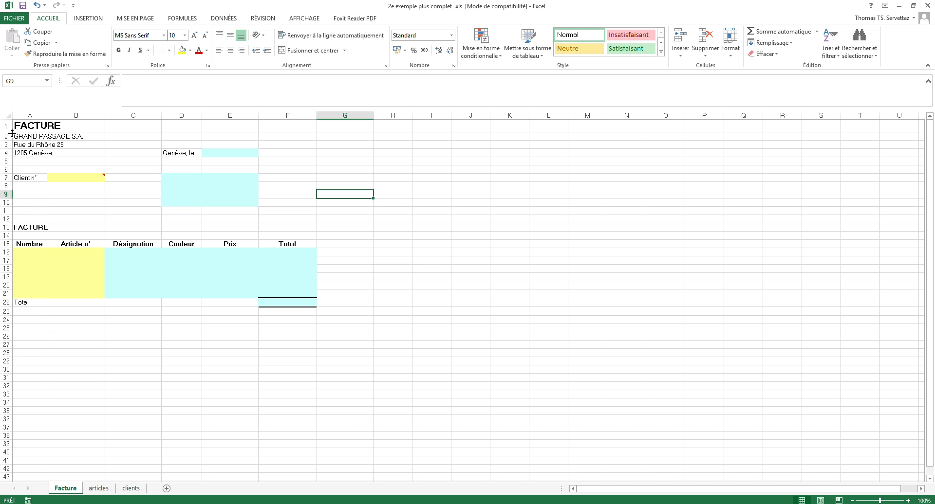
# Enter client number 2 in B7 and mark the address block D7:E10.
pyautogui.click(445, 312)
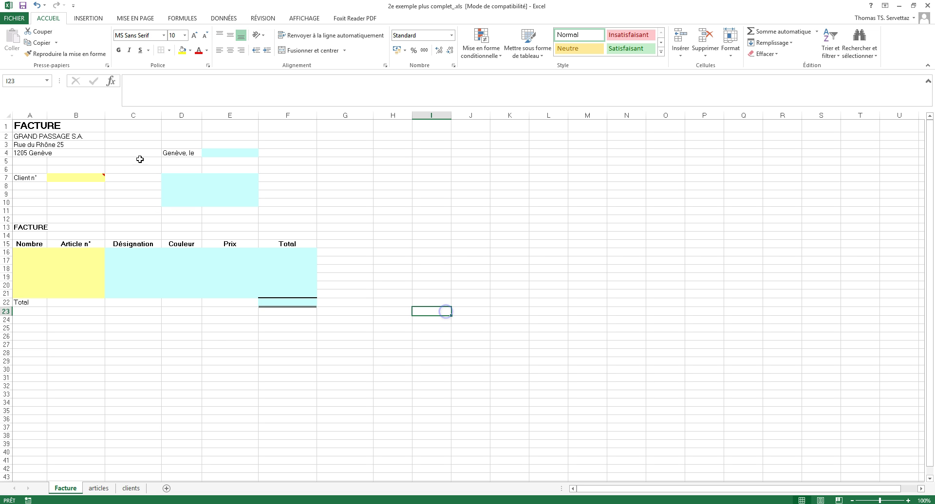
pyautogui.click(87, 176)
pyautogui.write('2')
pyautogui.press('Return')
pyautogui.moveTo(185, 180); pyautogui.dragTo(228, 202)
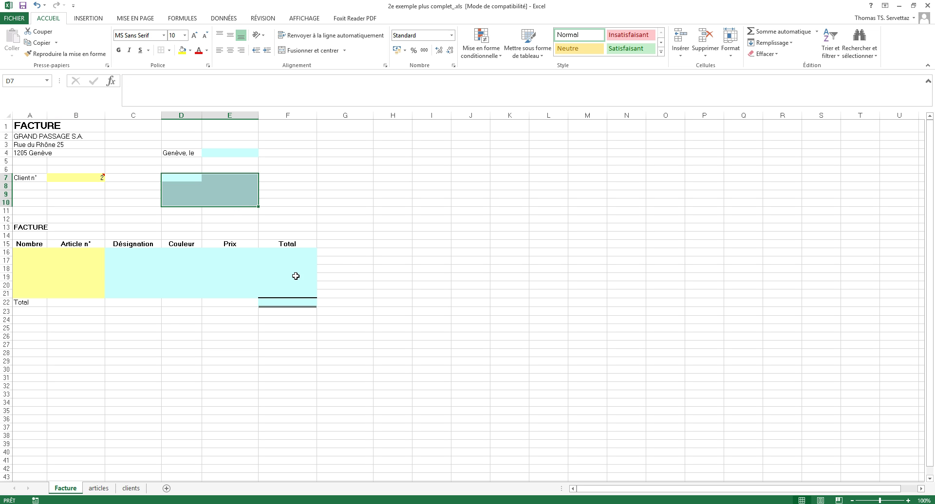
# Enter a trial invoice line in row 16: article number 2, quantity 10.
pyautogui.click(134, 330)
pyautogui.click(31, 252)
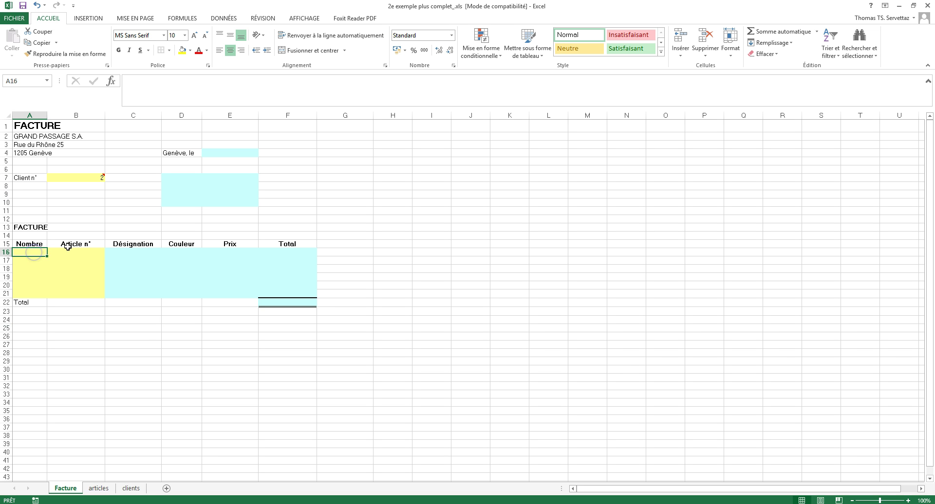
pyautogui.click(69, 250)
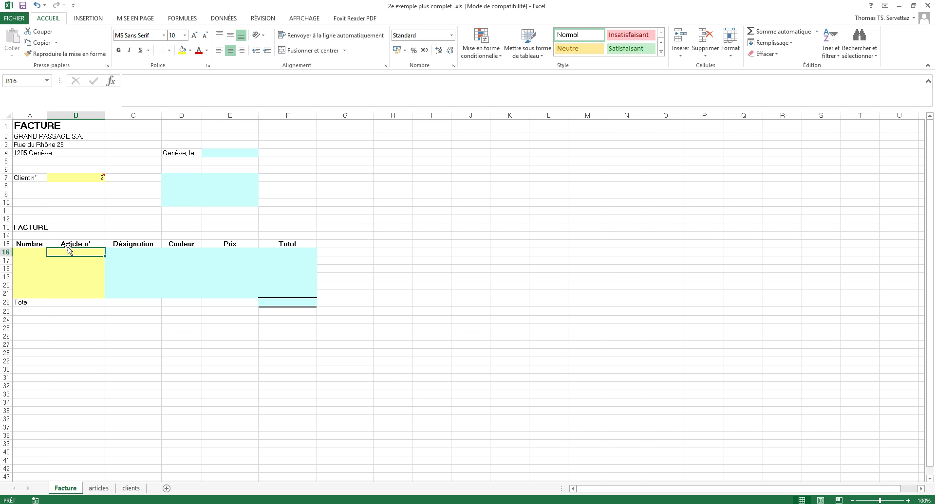
pyautogui.write('2')
pyautogui.press('Left')
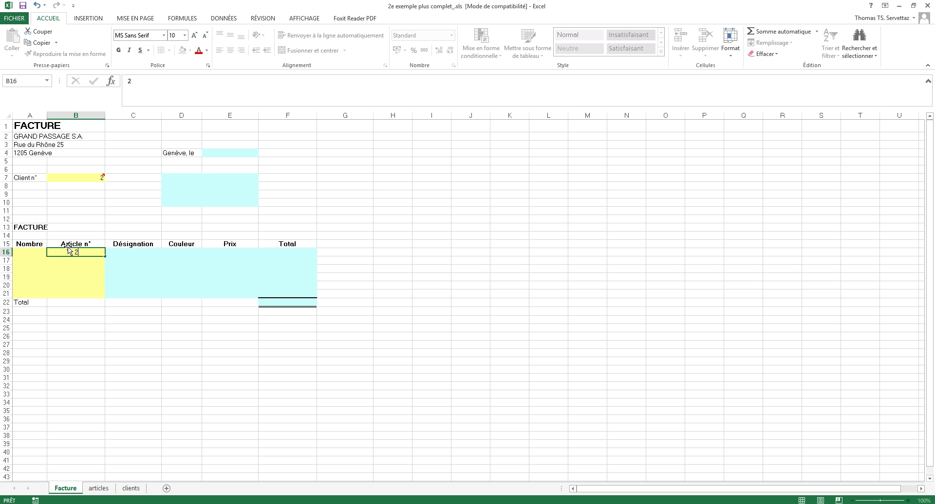
pyautogui.write('10')
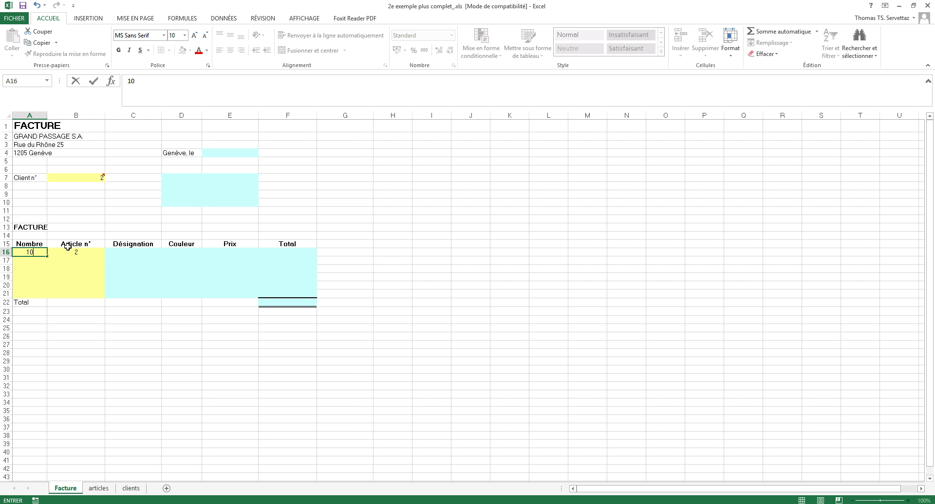
pyautogui.press('Return')
# Check the line total F16 and Total F22, then clear the trial entries in A16:B16.
pyautogui.click(136, 253)
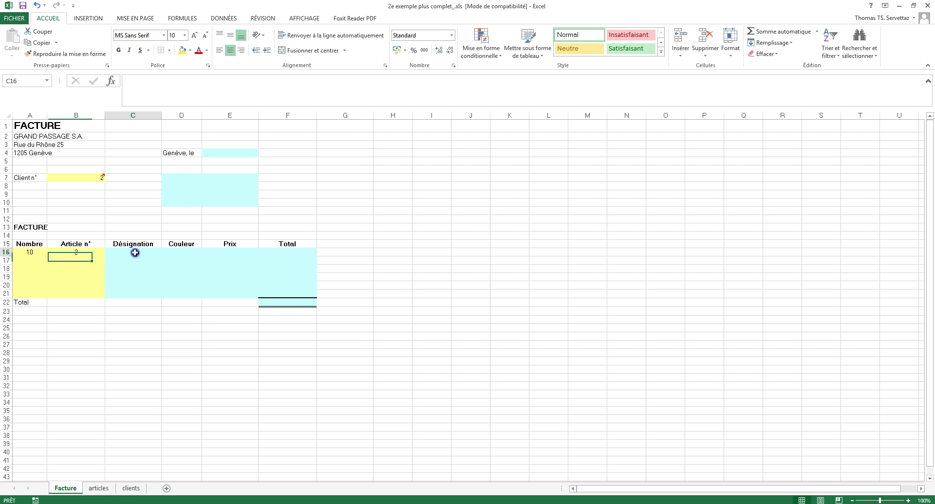
pyautogui.click(184, 252)
pyautogui.click(237, 255)
pyautogui.click(278, 254)
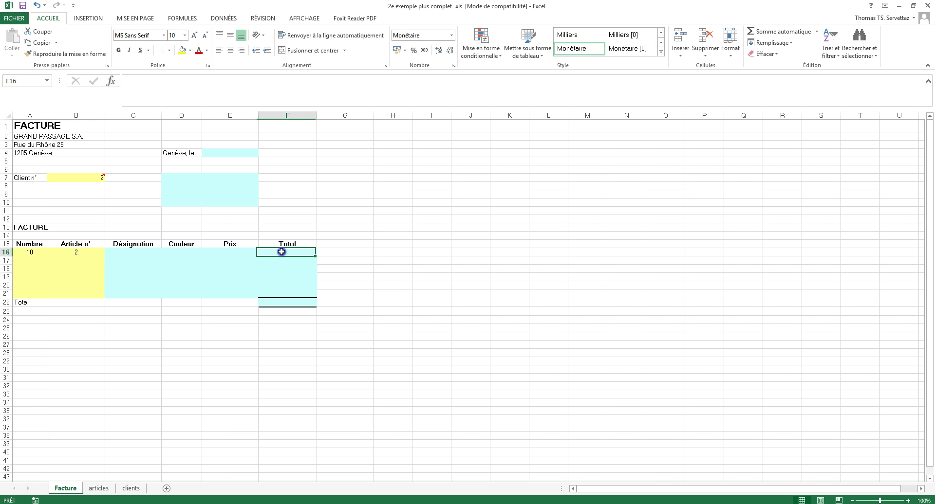
pyautogui.click(291, 303)
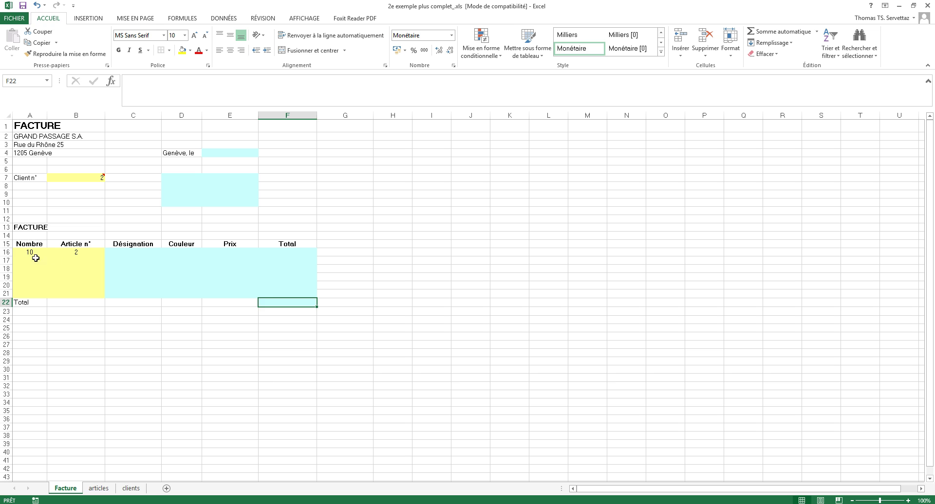
pyautogui.moveTo(33, 255); pyautogui.dragTo(55, 253)
pyautogui.press('Delete')
pyautogui.click(351, 292)
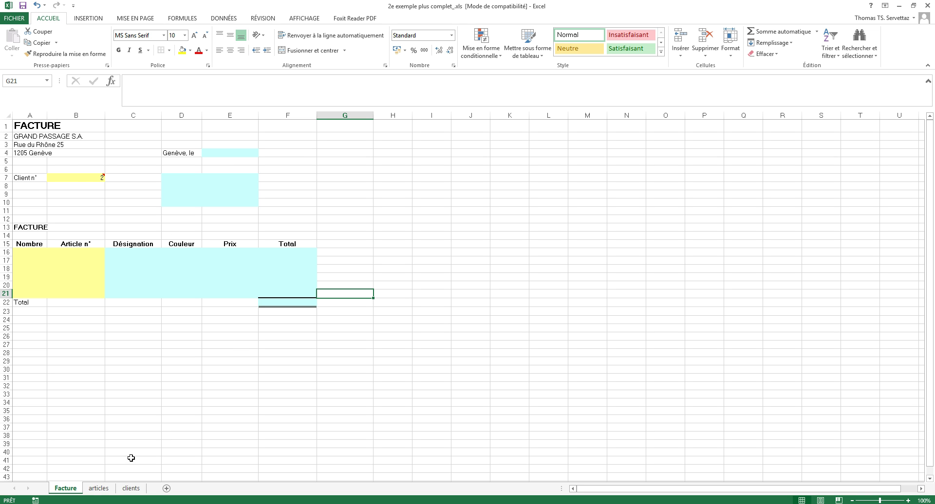
pyautogui.click(98, 489)
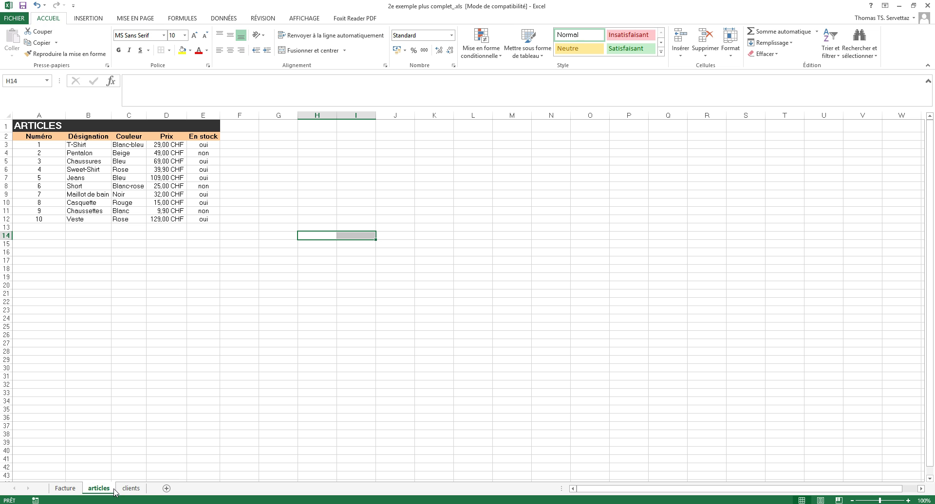
pyautogui.moveTo(31, 142); pyautogui.dragTo(204, 219)
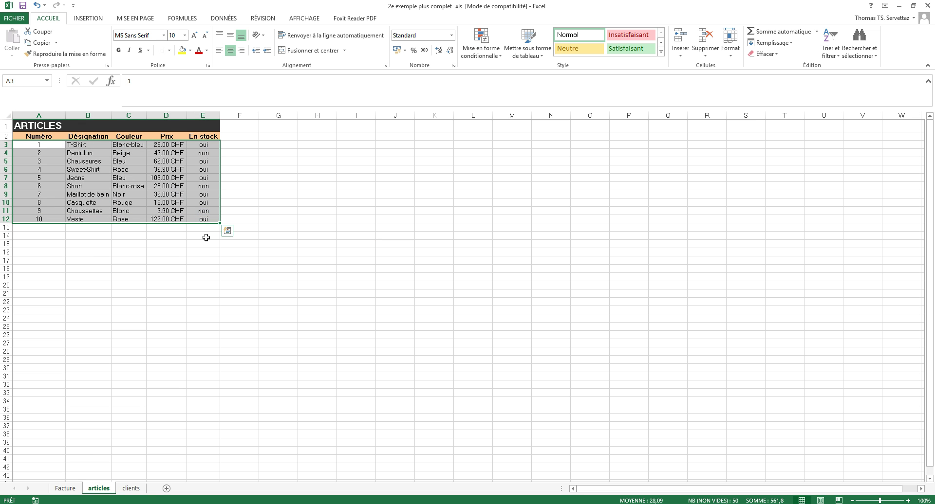
pyautogui.click(249, 220)
pyautogui.moveTo(38, 145); pyautogui.dragTo(197, 233)
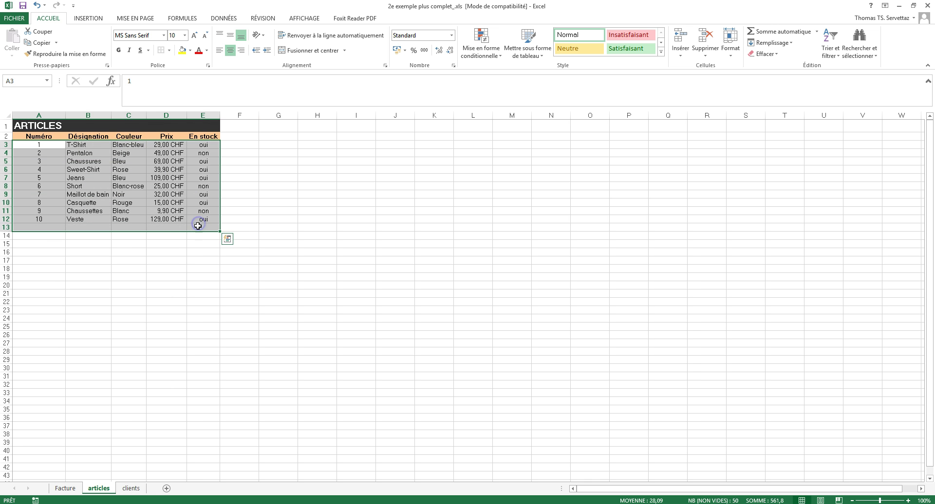
pyautogui.click(180, 182)
pyautogui.press('Up')
pyautogui.press('Up')
pyautogui.press('Up')
pyautogui.press('Up')
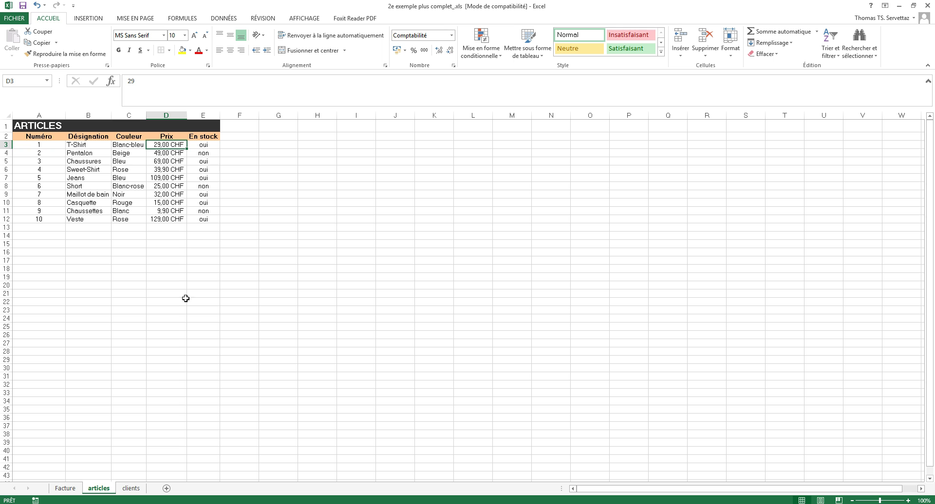
pyautogui.click(131, 489)
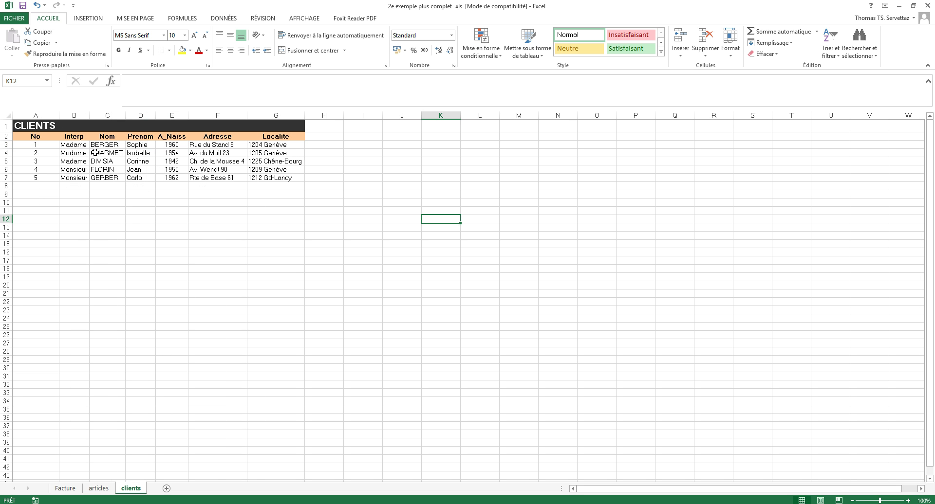
pyautogui.moveTo(6, 144); pyautogui.dragTo(6, 178)
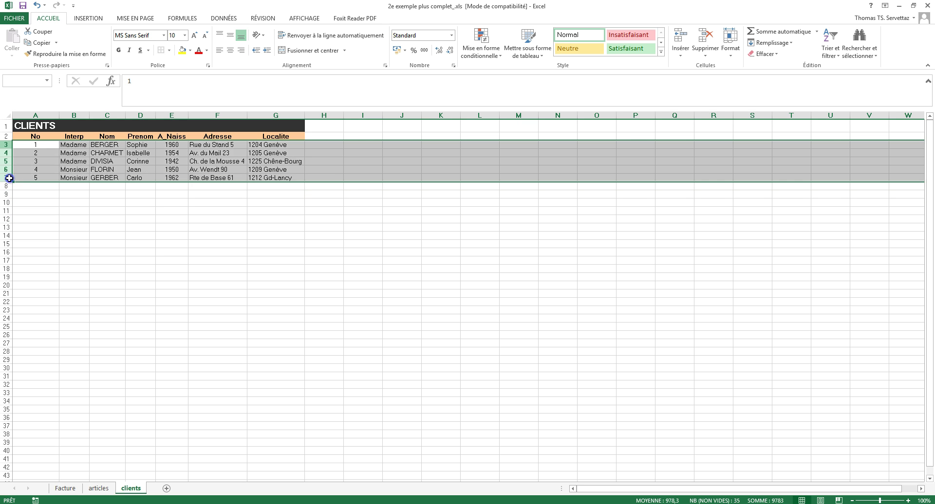
pyautogui.click(186, 275)
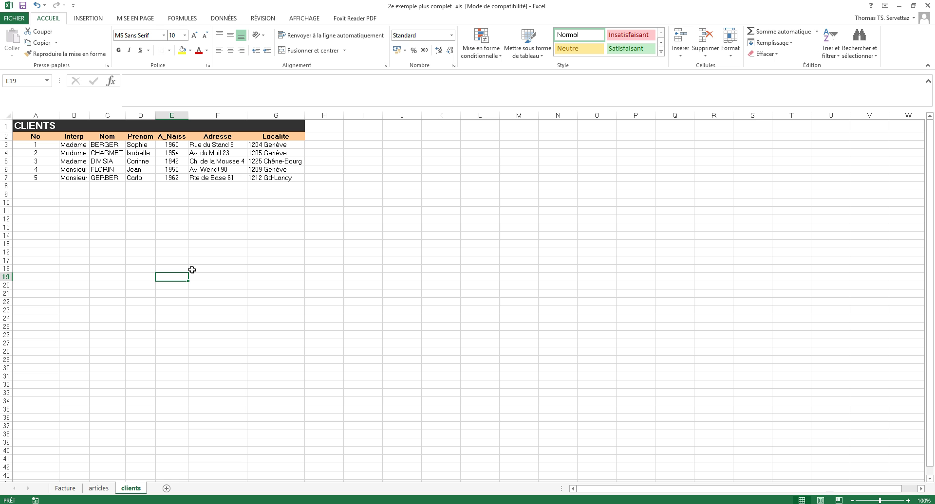
# Replace client number 2 in B7 with 1.
pyautogui.click(65, 488)
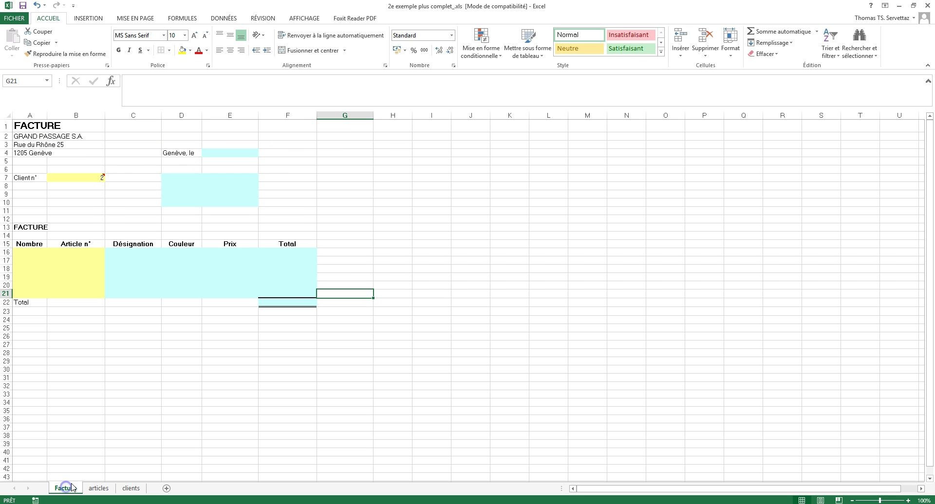
pyautogui.moveTo(317, 216); pyautogui.dragTo(286, 209)
pyautogui.click(83, 177)
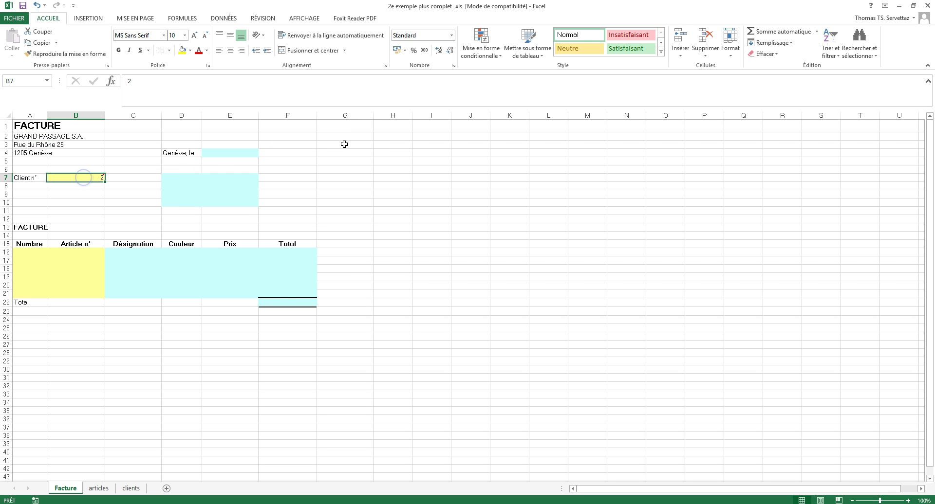
pyautogui.moveTo(96, 176)
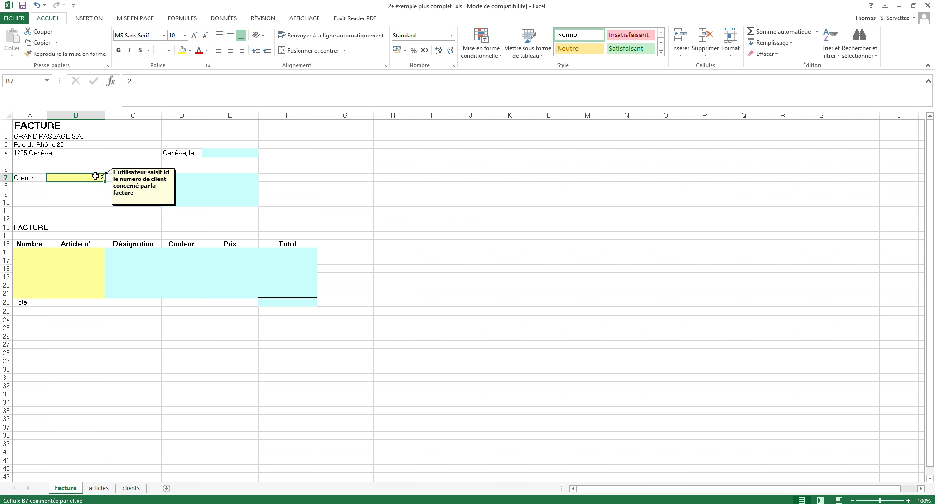
pyautogui.press('BackSpace')
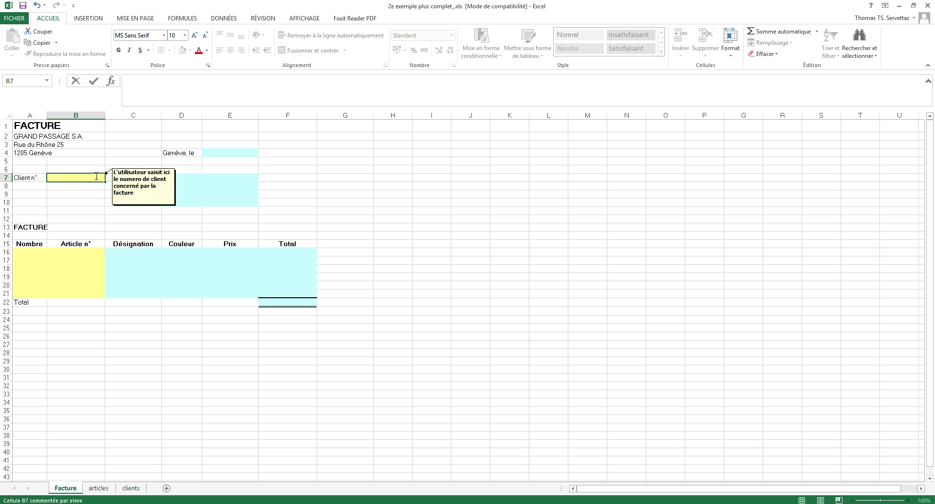
pyautogui.press('Return')
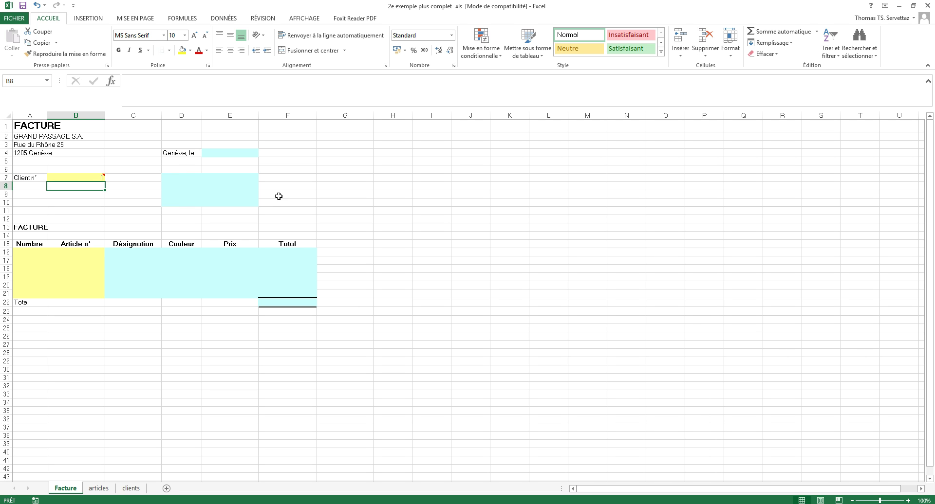
# Step through the client address cells D7:E10, ending back on D7.
pyautogui.click(183, 178)
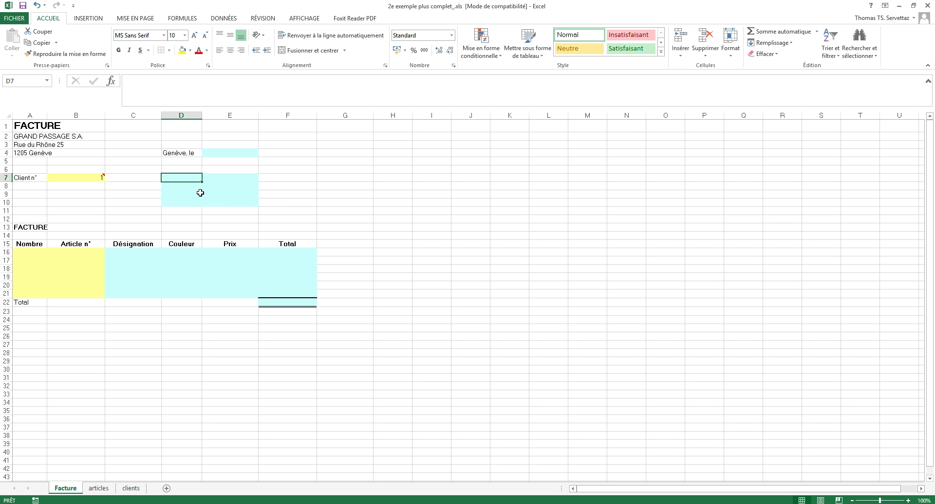
pyautogui.click(177, 189)
pyautogui.click(225, 188)
pyautogui.click(183, 194)
pyautogui.click(185, 202)
pyautogui.click(231, 205)
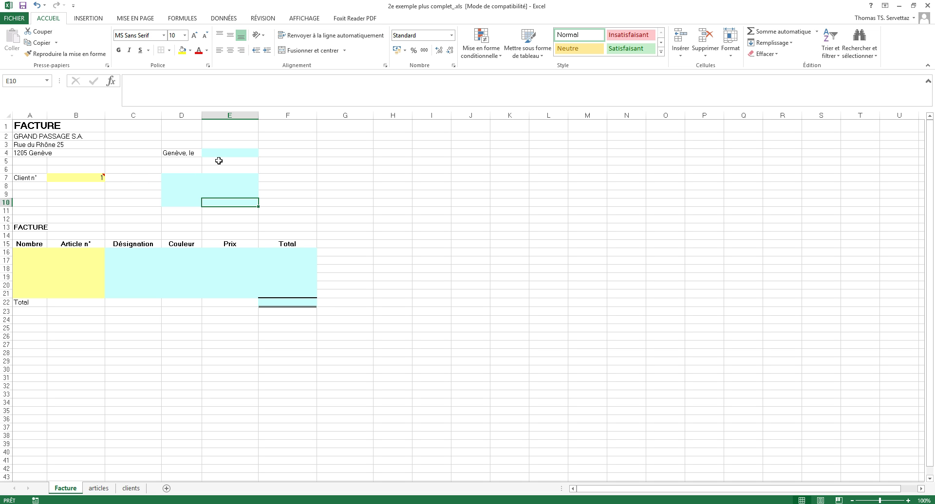
pyautogui.click(179, 179)
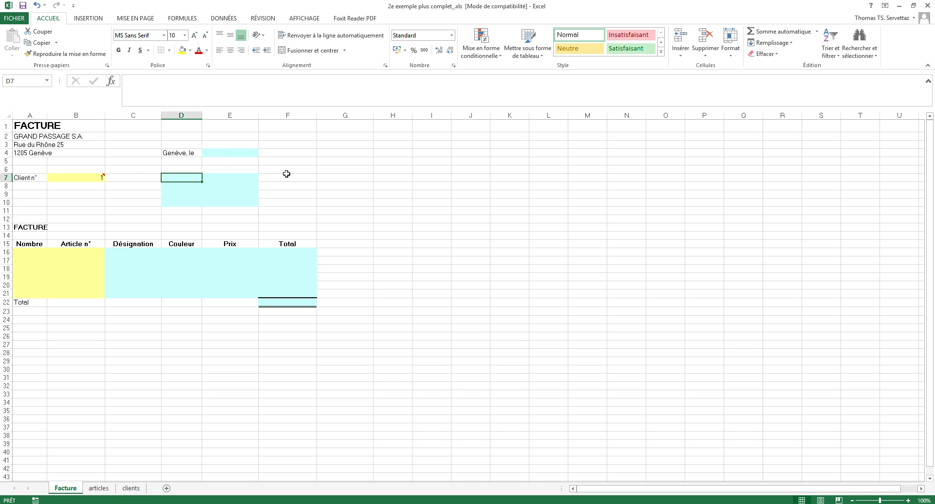
# Cancel the started D7 formula and review client rows 3–5 on the clients sheet.
pyautogui.write('=')
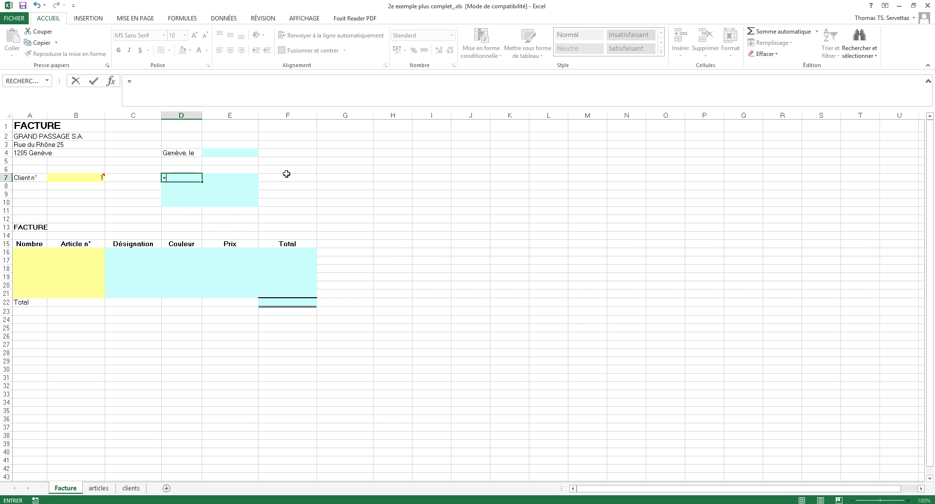
pyautogui.press('Escape')
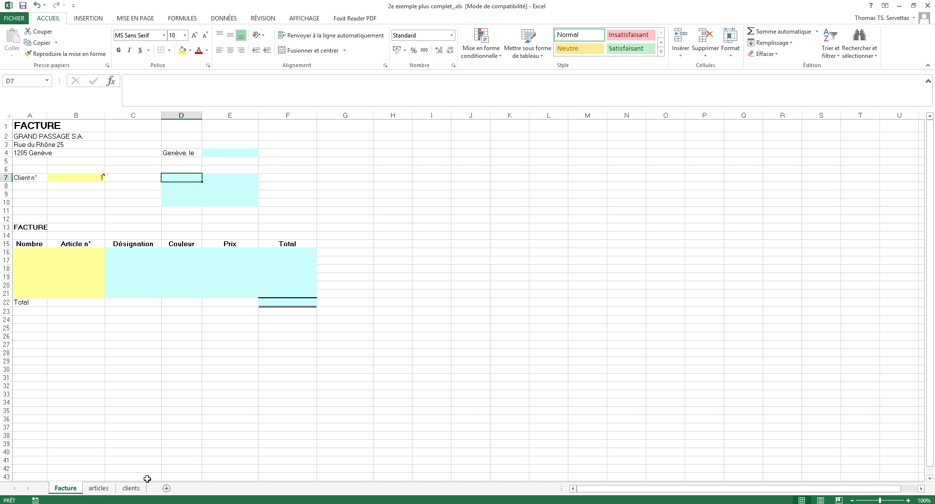
pyautogui.click(132, 488)
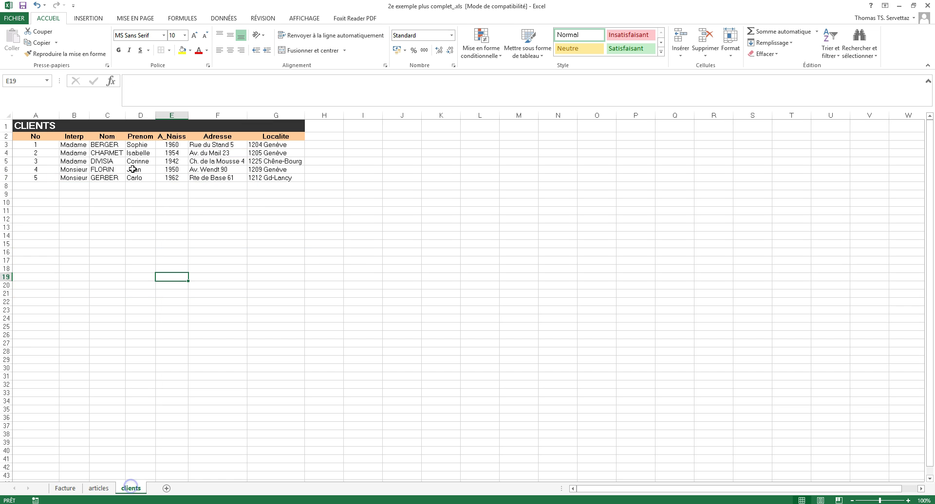
pyautogui.click(7, 145)
pyautogui.click(7, 152)
pyautogui.click(7, 161)
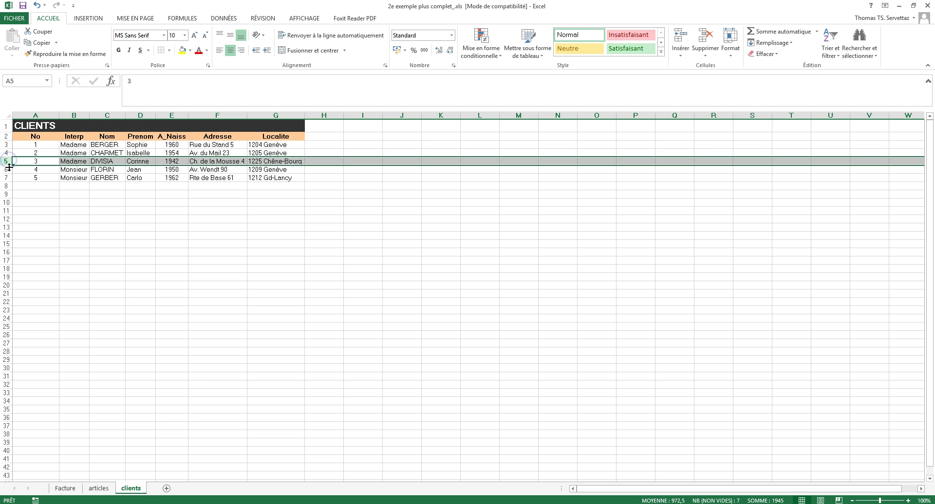
pyautogui.click(66, 488)
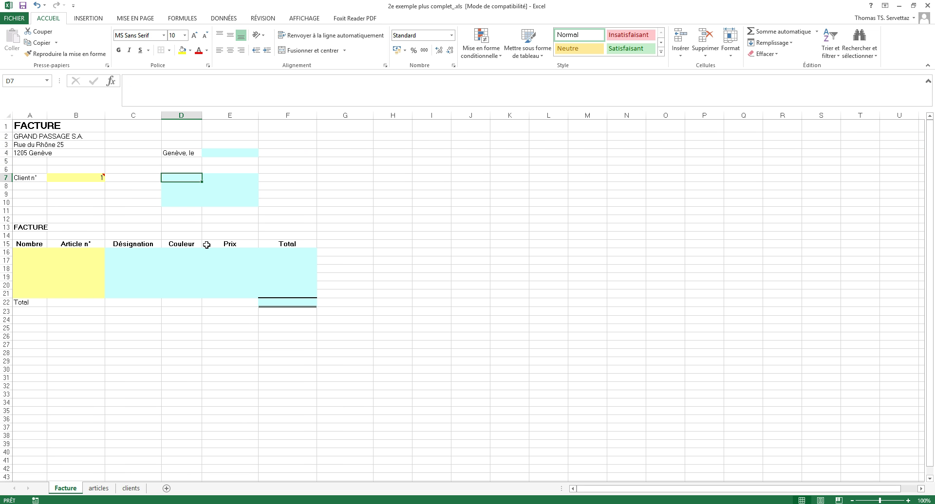
# Begin =RECHERCHEV($B$7; in D7, using the absolute client number as lookup value.
pyautogui.write('=recherche')
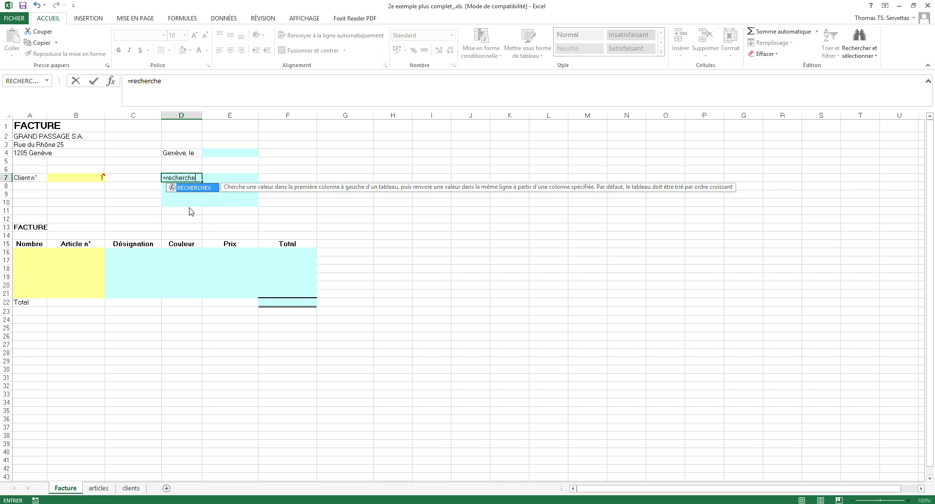
pyautogui.doubleClick(189, 206)
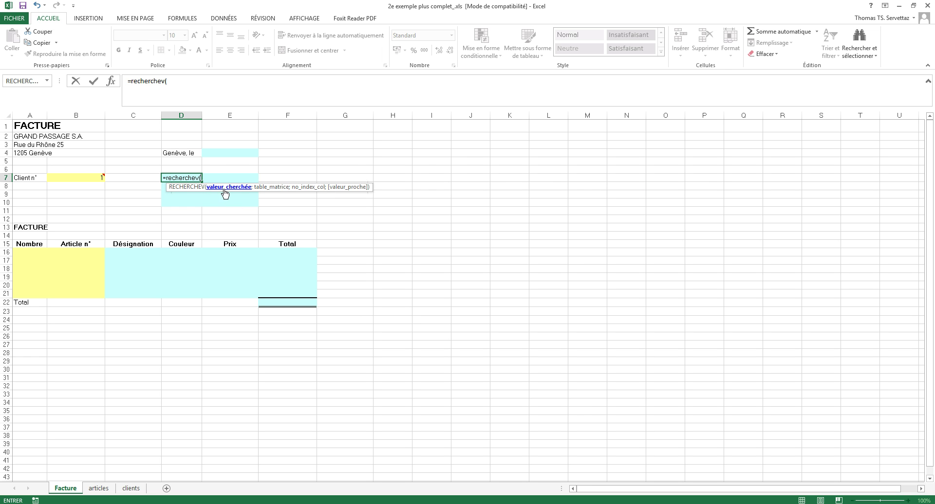
pyautogui.click(86, 178)
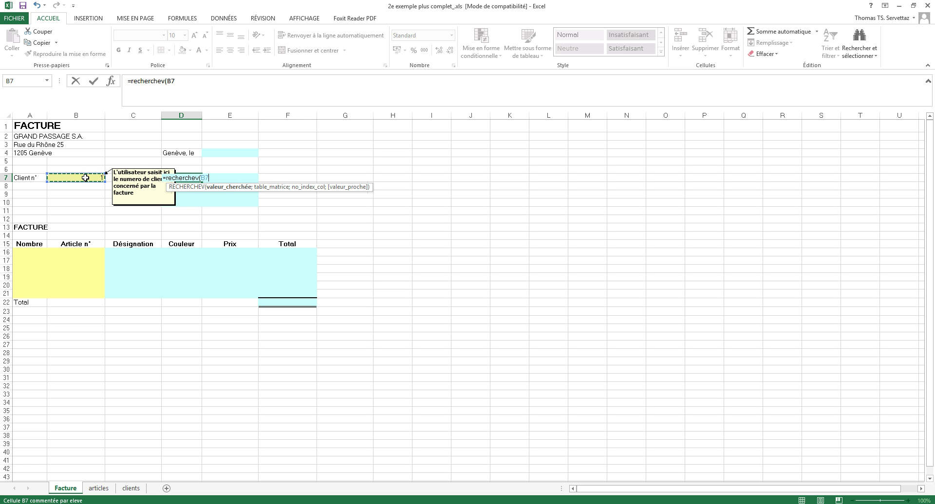
pyautogui.press('F4')
pyautogui.write(';')
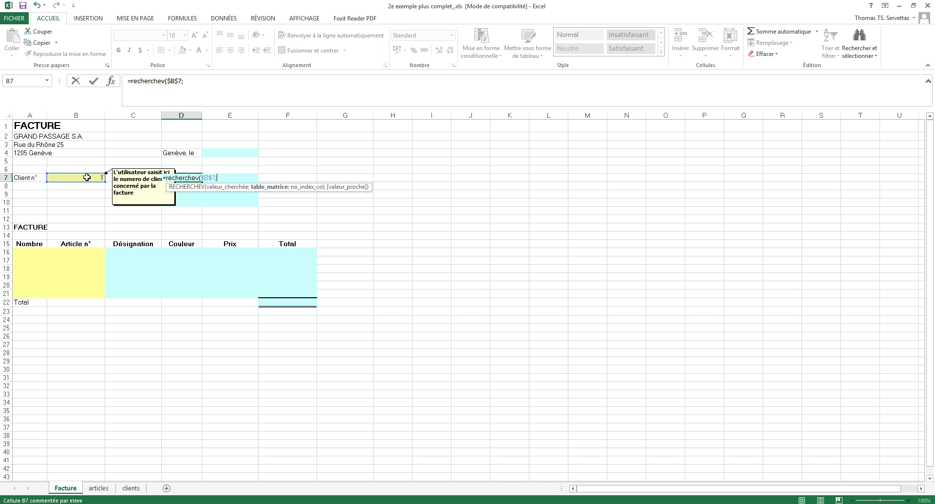
# Add clients!A3:G7 as the table argument of D7's RECHERCHEV formula.
pyautogui.click(131, 489)
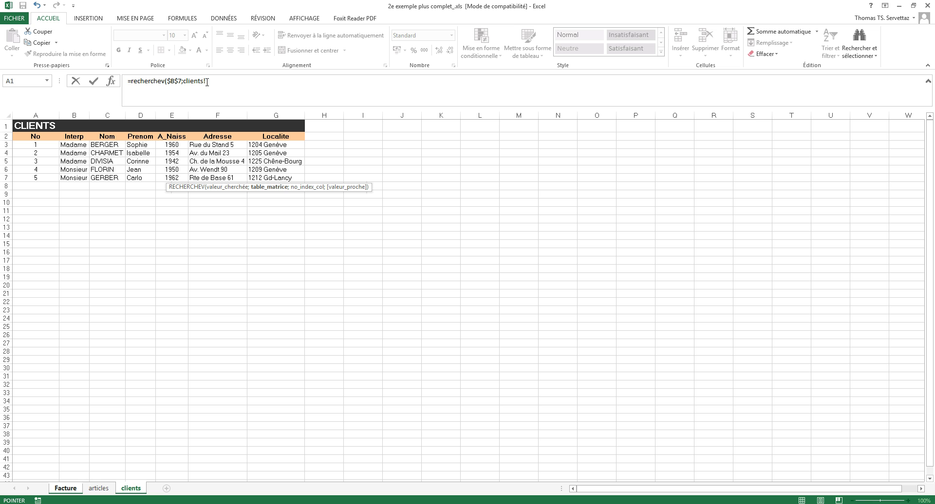
pyautogui.moveTo(104, 145); pyautogui.dragTo(247, 174)
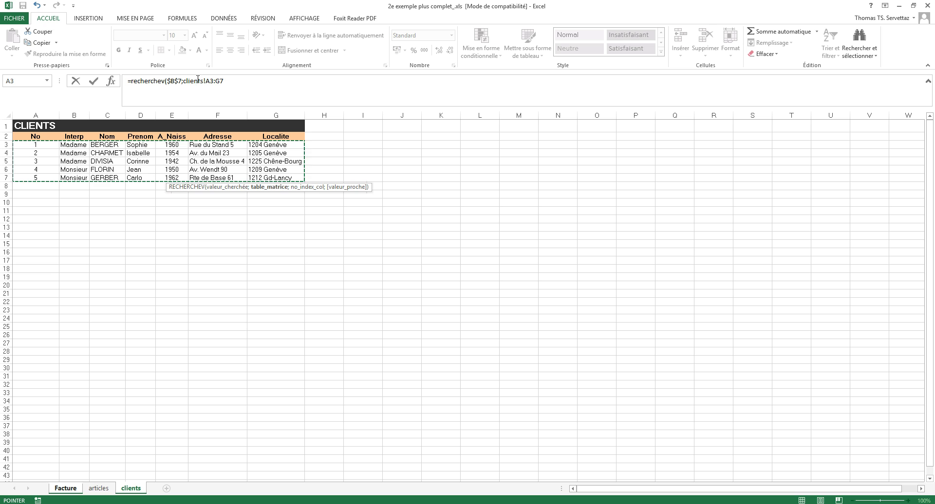
pyautogui.click(236, 80)
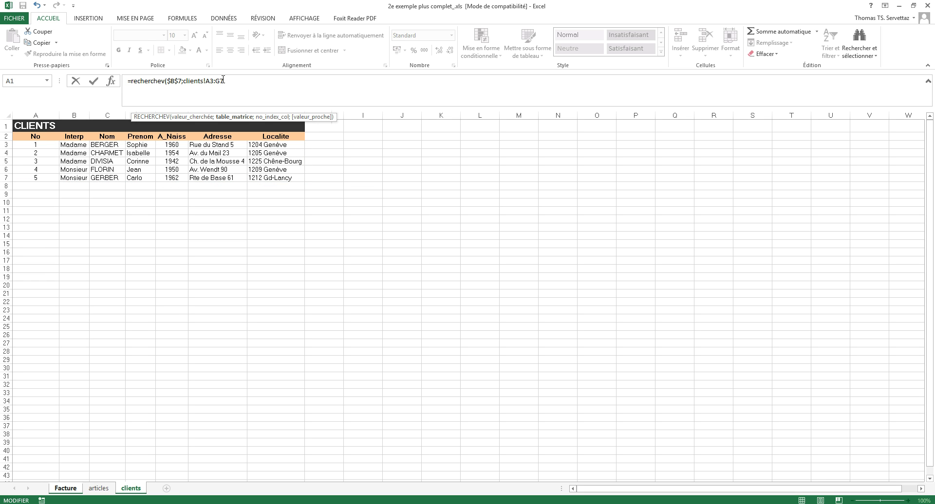
pyautogui.write(';')
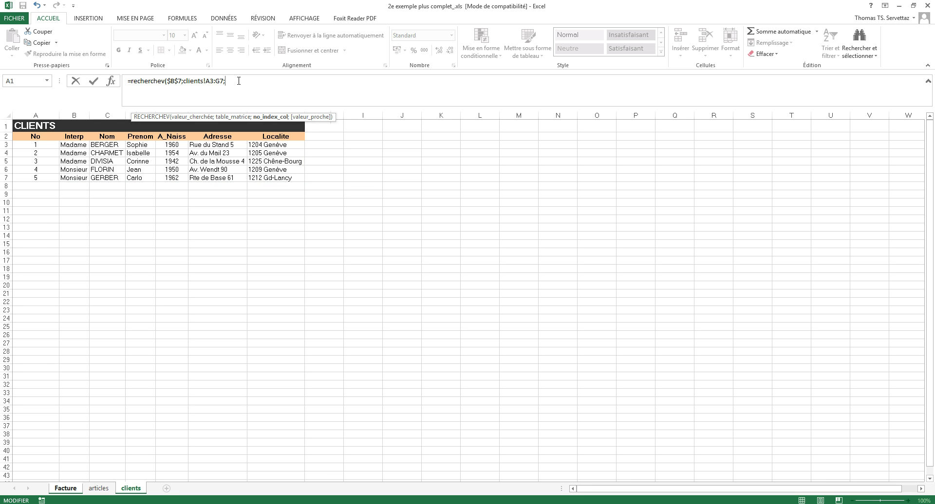
# Remove the stray Facture! and clients! prefixes from the D7 formula.
pyautogui.click(64, 489)
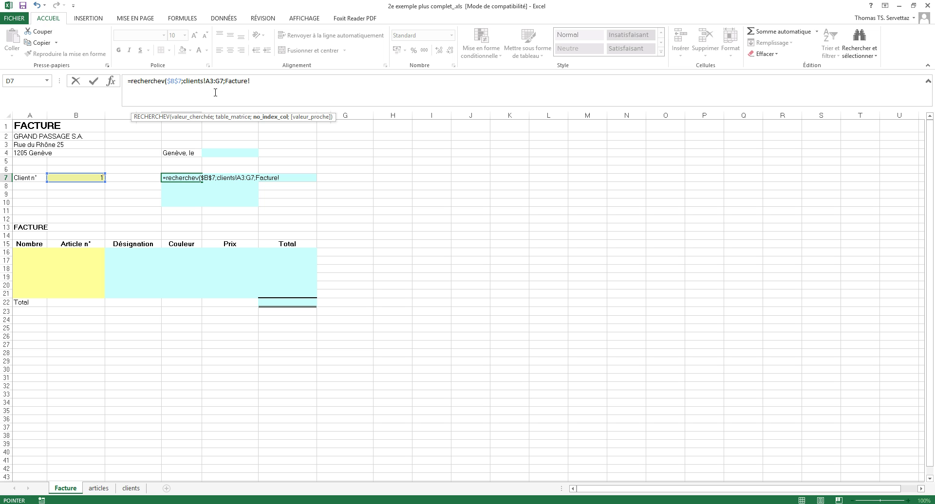
pyautogui.moveTo(251, 81); pyautogui.dragTo(225, 81)
pyautogui.press('BackSpace')
pyautogui.click(131, 489)
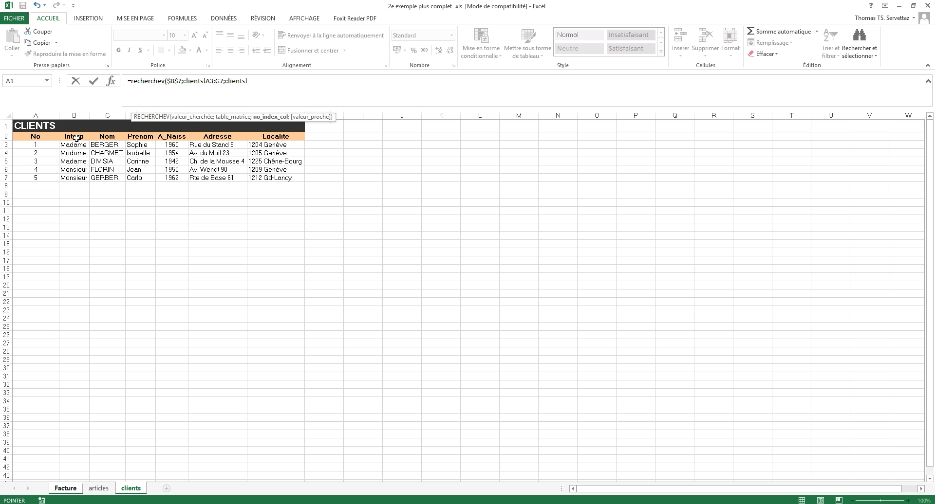
pyautogui.moveTo(248, 81); pyautogui.dragTo(225, 80)
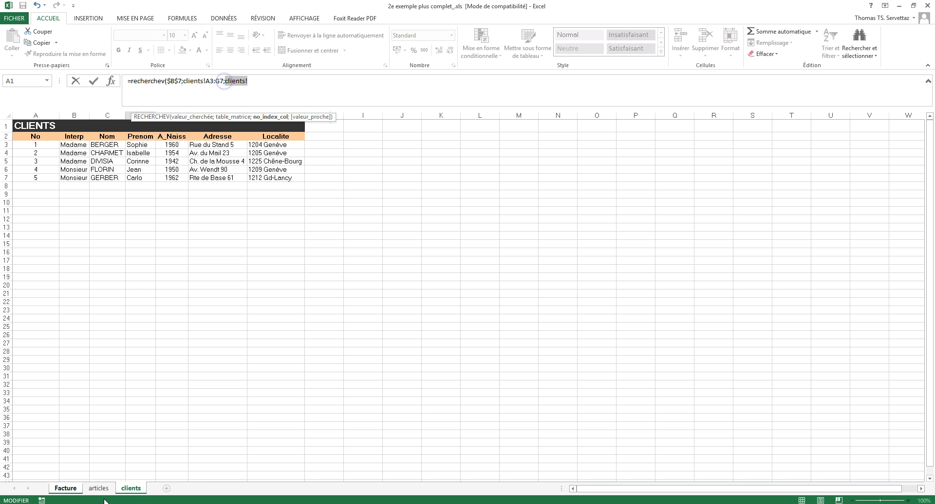
pyautogui.press('BackSpace')
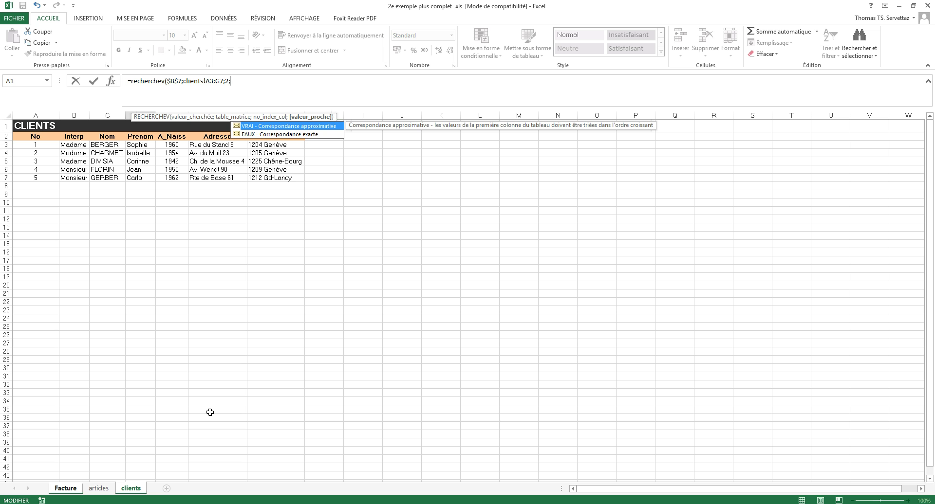
# Finish the lookup with column 2 and FAUX, checking client 1's Madame on the clients sheet.
pyautogui.write('faux)')
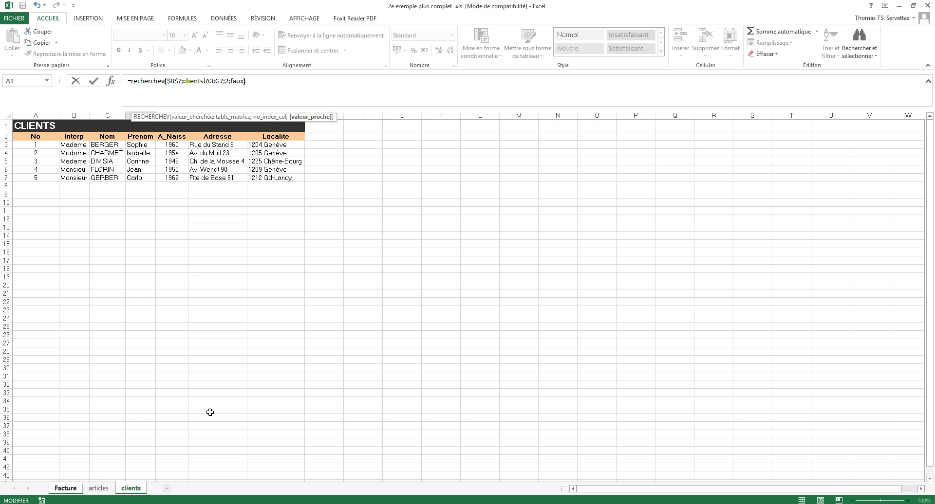
pyautogui.press('Return')
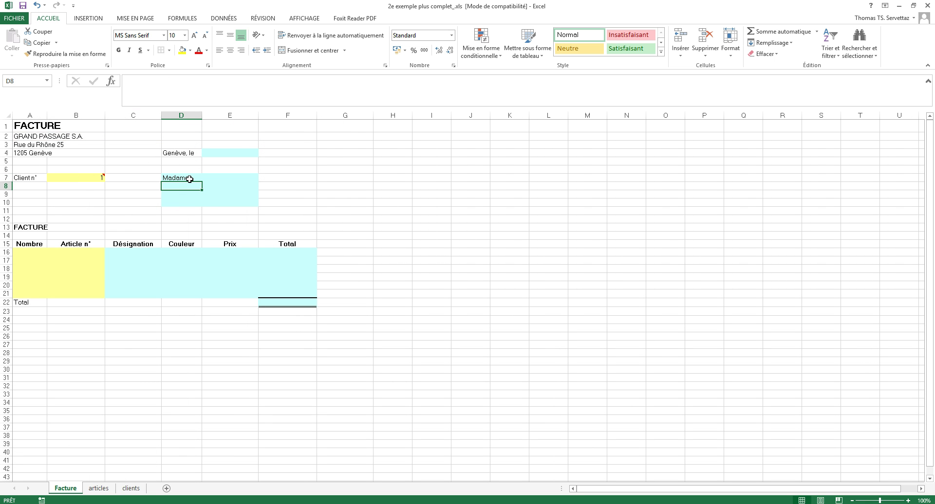
pyautogui.click(130, 489)
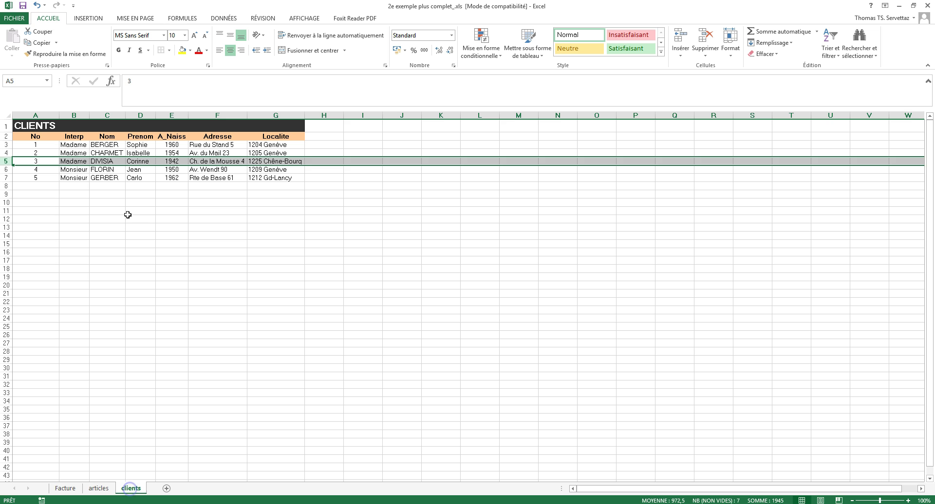
pyautogui.click(65, 146)
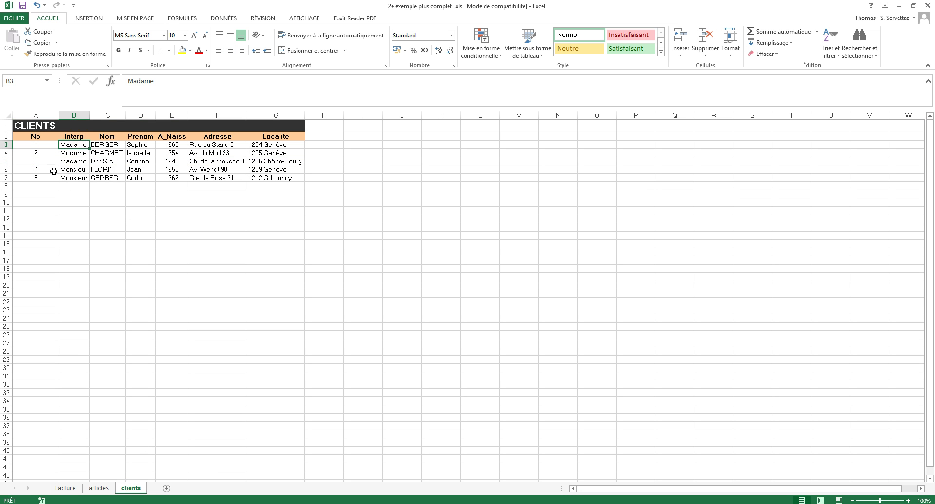
# Test the lookup with client number 4, then restore client number 1 in B7.
pyautogui.click(65, 489)
pyautogui.click(95, 179)
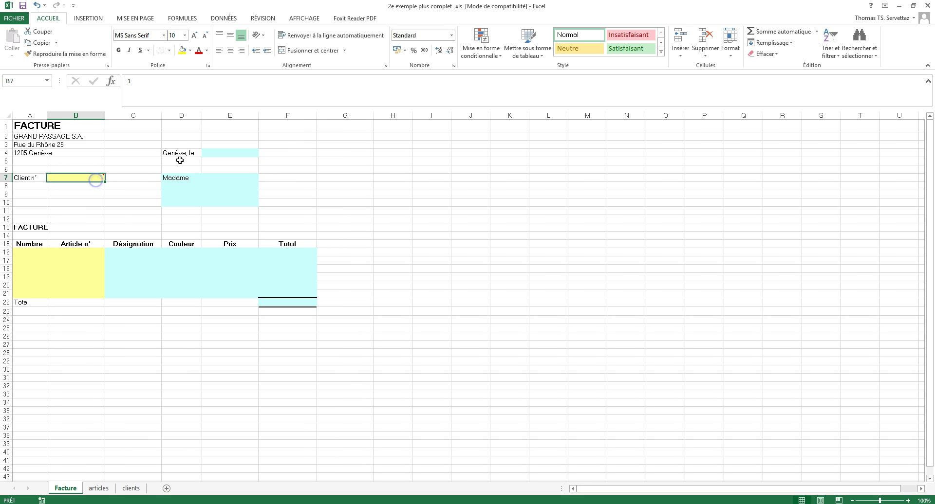
pyautogui.write('4')
pyautogui.press('Return')
pyautogui.press('Up')
pyautogui.write('1')
pyautogui.press('Return')
# Make D7's lookup table range absolute as clients!$A$3:$G$7.
pyautogui.click(184, 180)
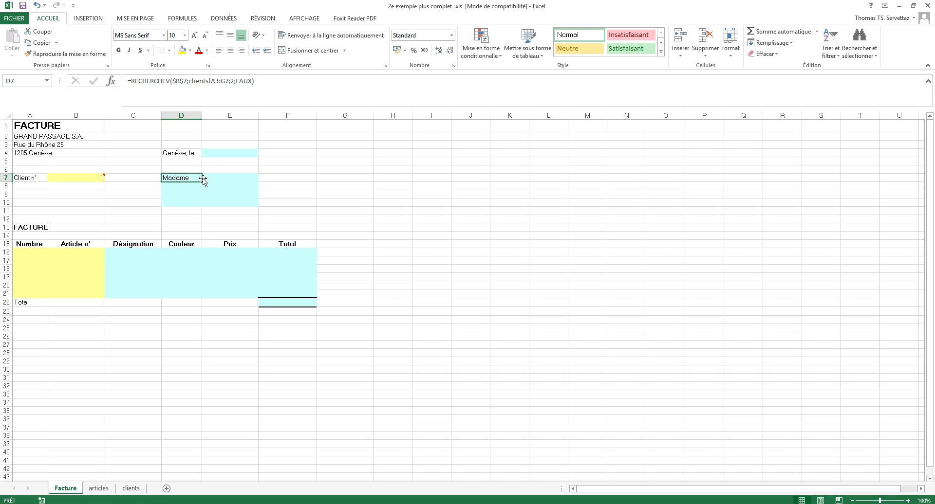
pyautogui.click(217, 81)
pyautogui.press('F4')
pyautogui.click(231, 81)
pyautogui.press('F4')
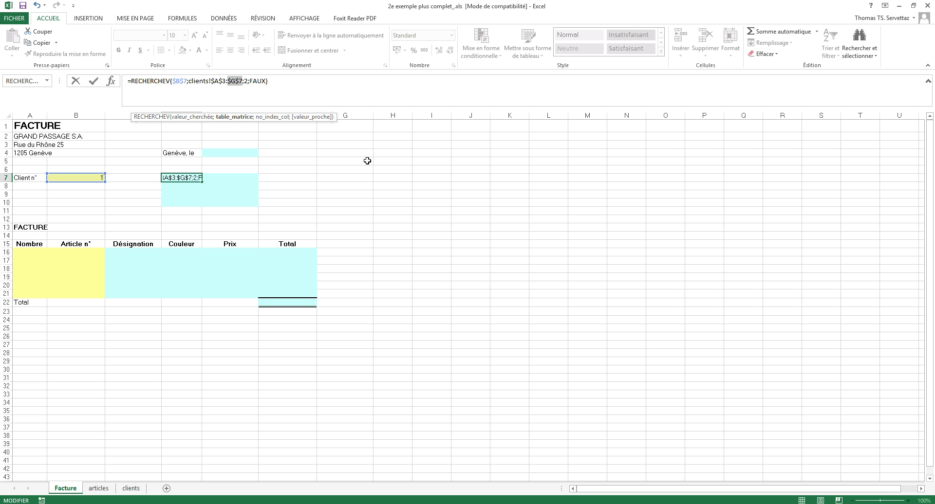
pyautogui.press('Return')
# Fill the D7 lookup down to D10 and inspect the copied formulas.
pyautogui.click(189, 178)
pyautogui.moveTo(201, 182); pyautogui.dragTo(198, 203)
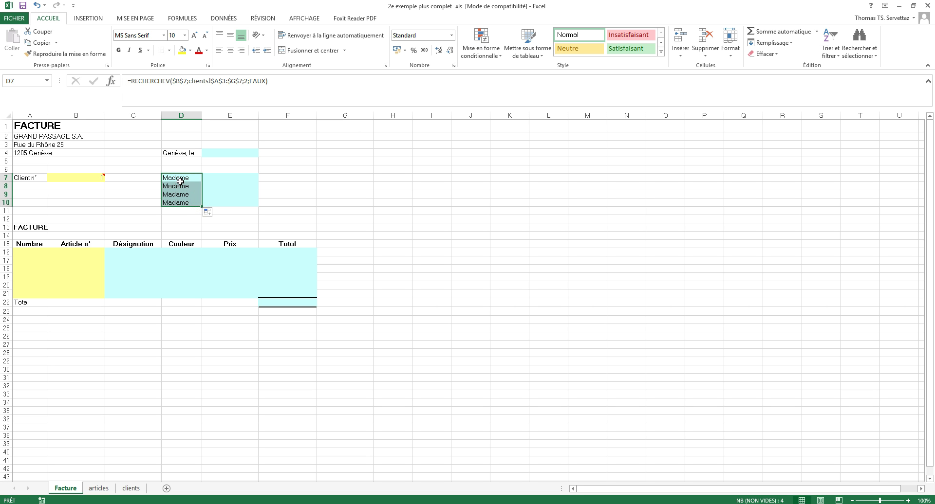
pyautogui.click(180, 178)
pyautogui.click(187, 187)
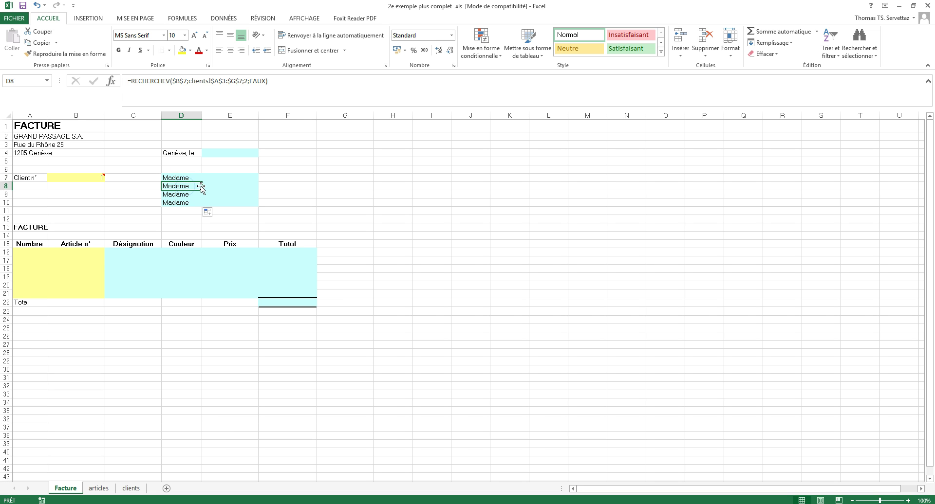
pyautogui.click(180, 195)
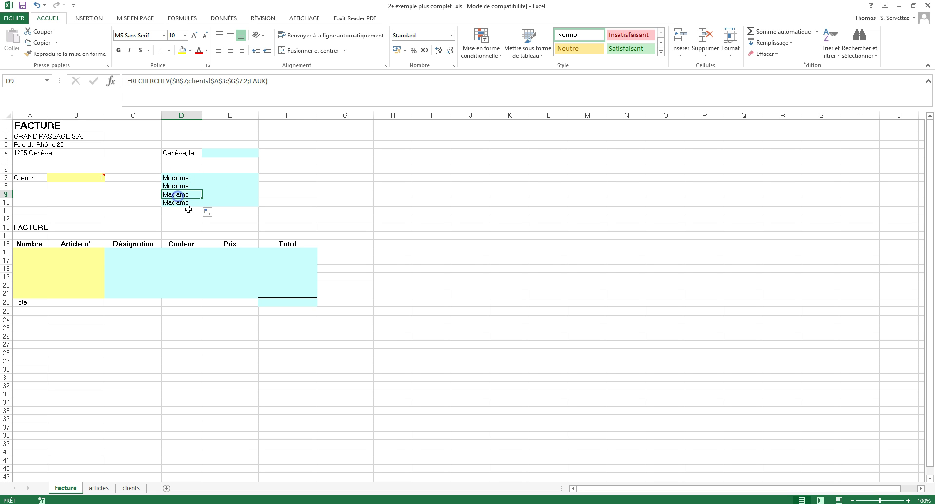
# Copy the D8 and D10 lookups right into E8 and E10.
pyautogui.click(195, 187)
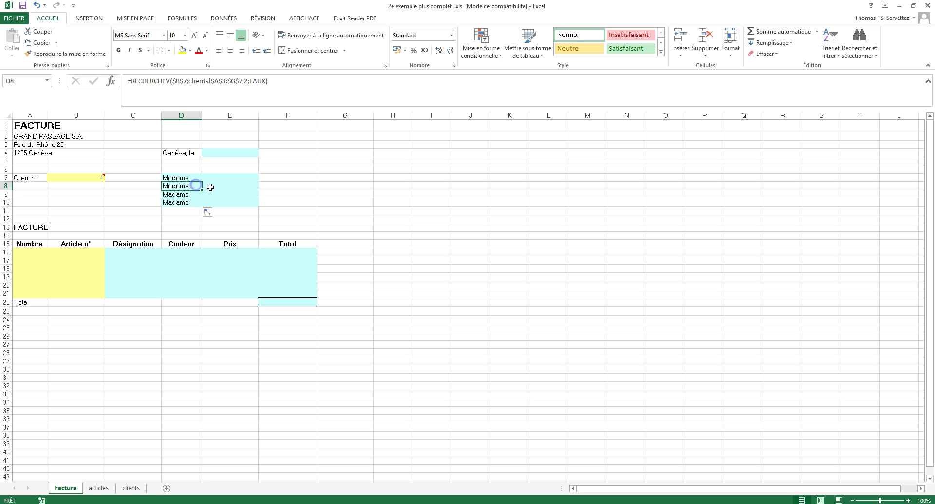
pyautogui.moveTo(201, 190); pyautogui.dragTo(236, 188)
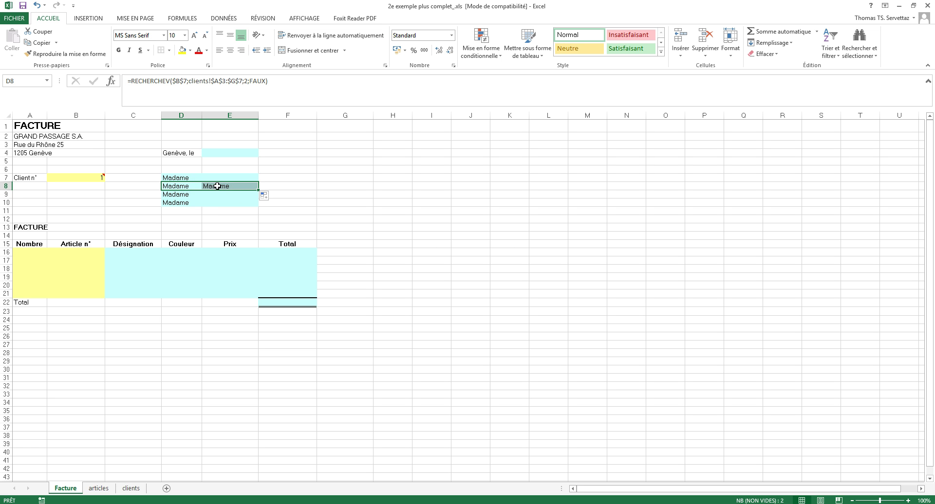
pyautogui.click(176, 196)
pyautogui.click(177, 203)
pyautogui.moveTo(203, 207); pyautogui.dragTo(229, 206)
pyautogui.click(295, 195)
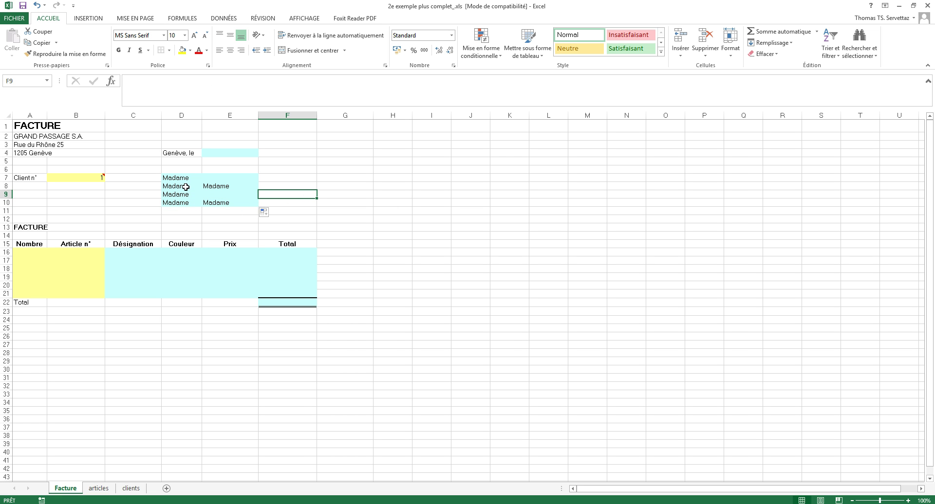
pyautogui.click(130, 489)
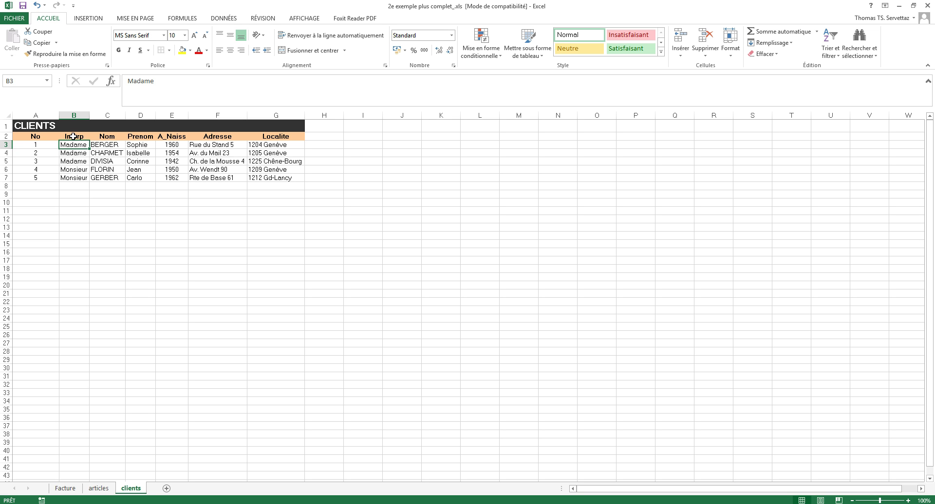
pyautogui.click(68, 489)
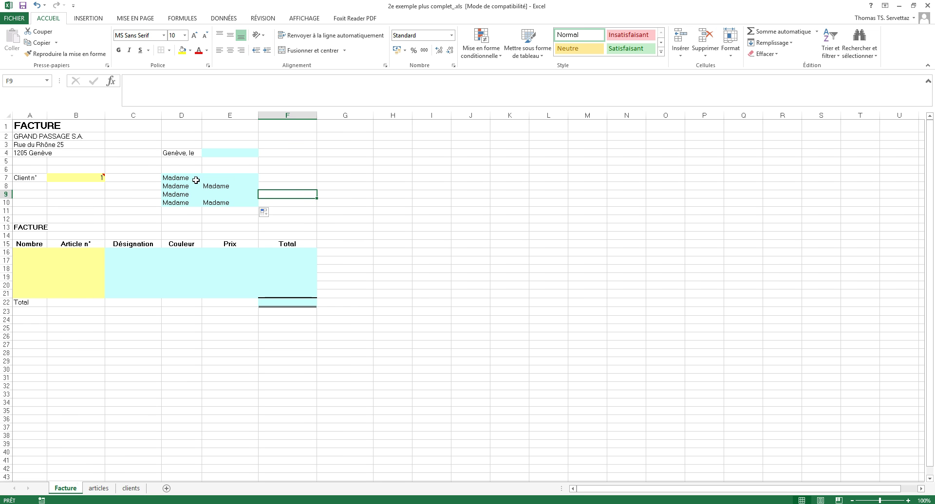
# Set D8's column index to 4 for the first name and E8's to 3 for the surname.
pyautogui.click(180, 188)
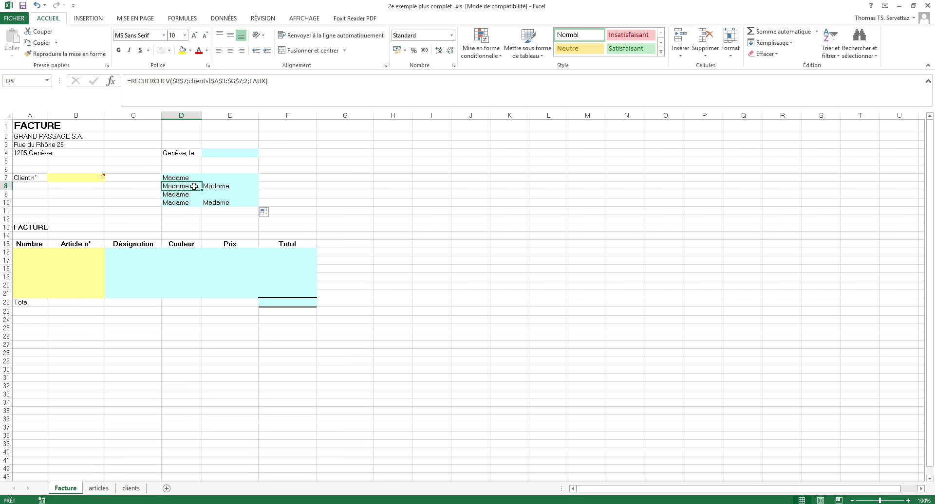
pyautogui.click(250, 77)
pyautogui.press('BackSpace')
pyautogui.write('4')
pyautogui.press('Return')
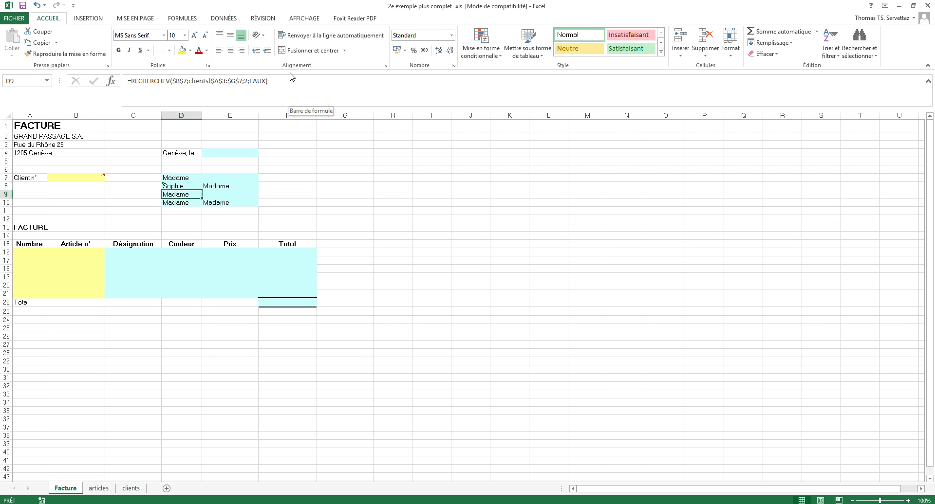
pyautogui.click(220, 185)
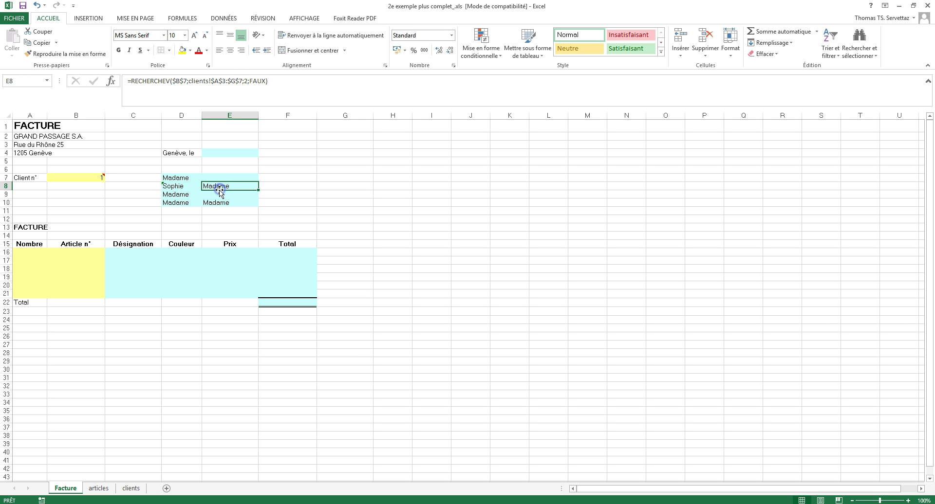
pyautogui.click(247, 81)
pyautogui.press('BackSpace')
pyautogui.write('3')
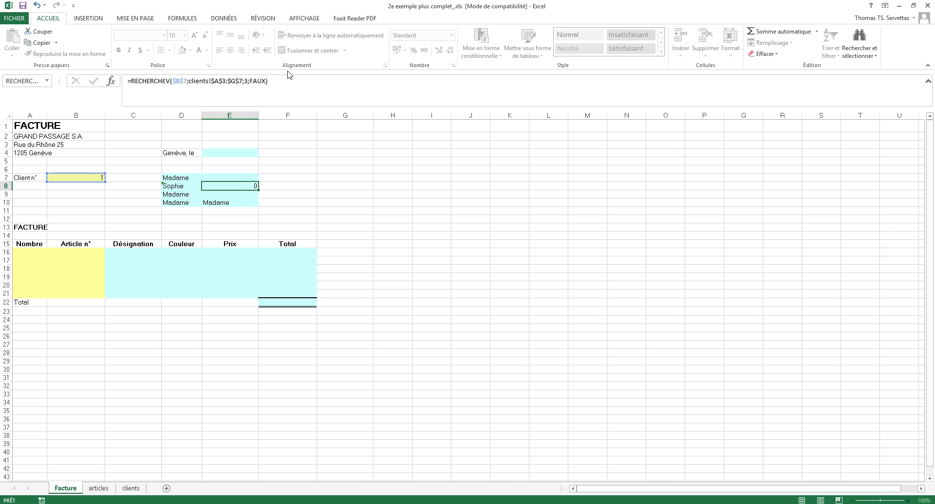
pyautogui.press('Return')
# Change D9's column index to 5 so it shows birth year 1960.
pyautogui.click(179, 194)
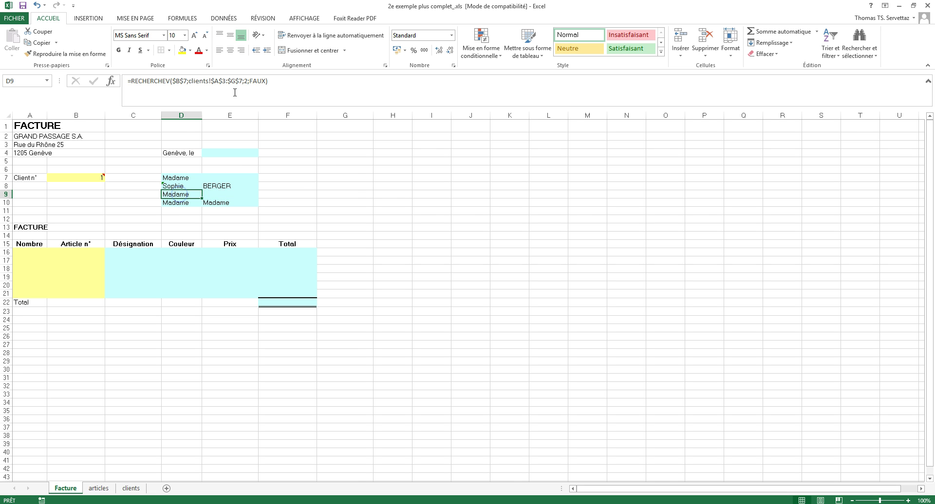
pyautogui.click(247, 81)
pyautogui.press('BackSpace')
pyautogui.write('2')
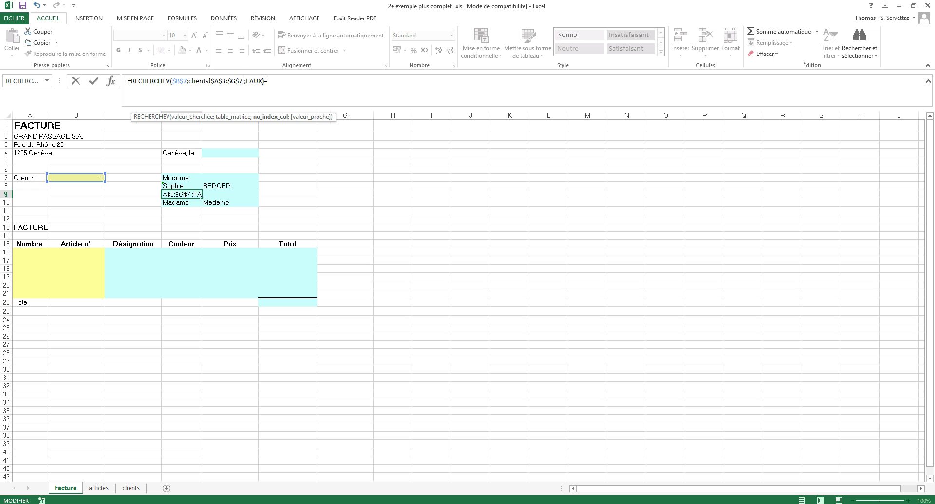
pyautogui.press('Return')
pyautogui.click(186, 193)
pyautogui.click(247, 80)
pyautogui.press('BackSpace')
pyautogui.write('5')
pyautogui.press('Return')
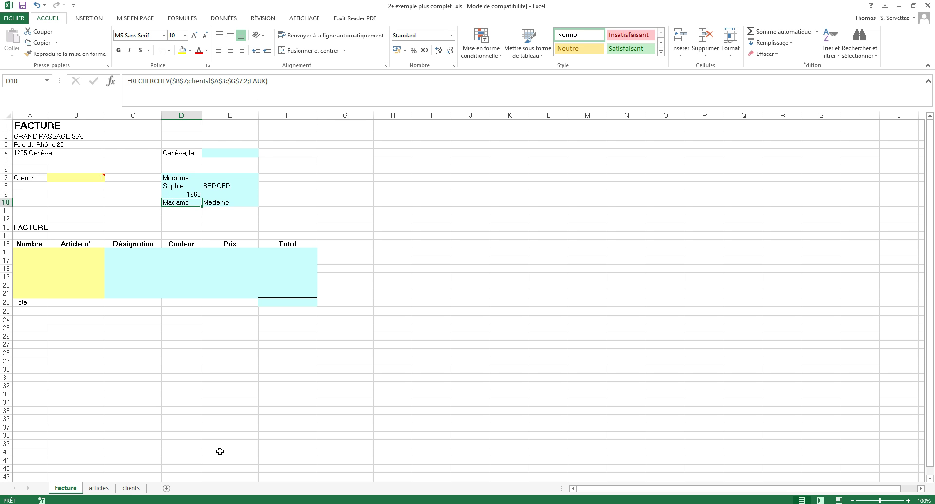
pyautogui.click(120, 489)
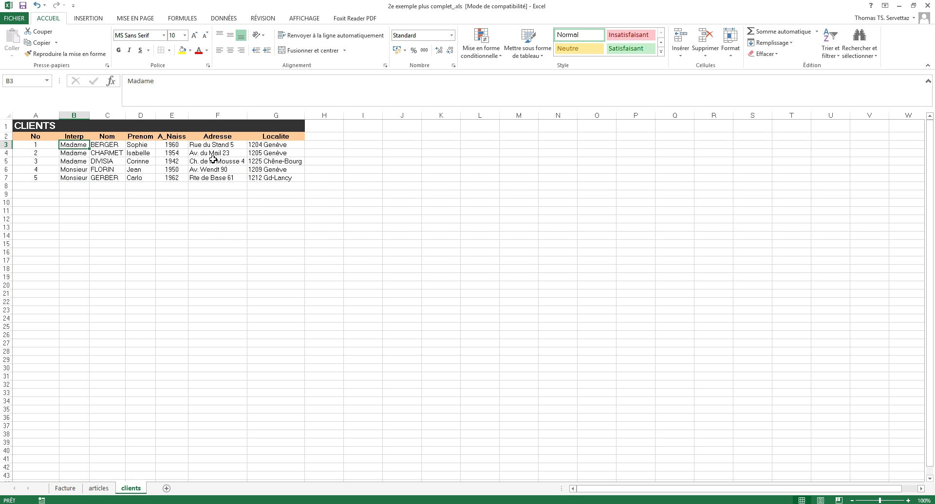
# Count the clients table columns A to F to locate the Adresse column.
pyautogui.click(39, 112)
pyautogui.click(72, 115)
pyautogui.click(107, 115)
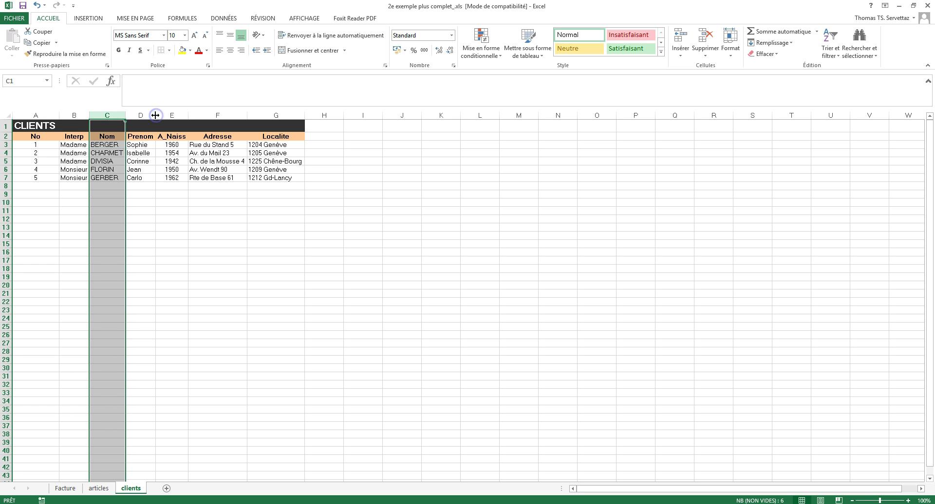
pyautogui.click(148, 114)
pyautogui.click(174, 115)
pyautogui.click(217, 115)
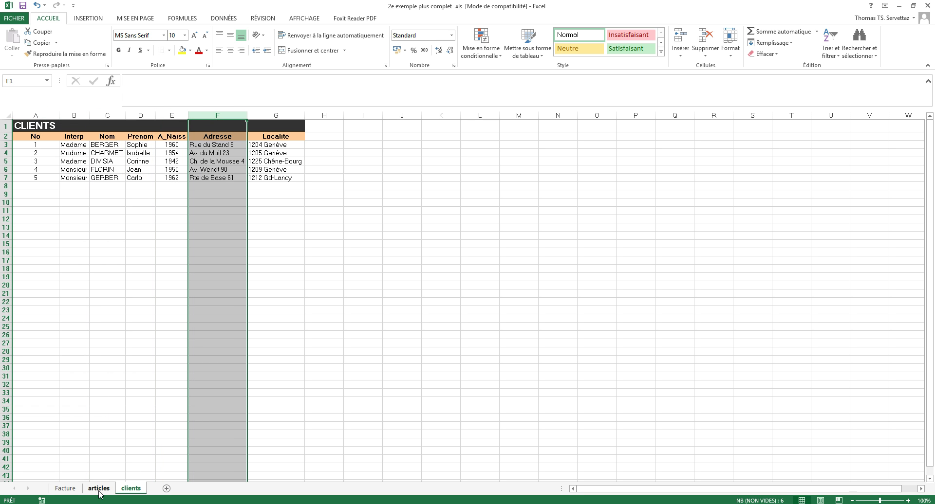
pyautogui.click(99, 488)
pyautogui.click(65, 489)
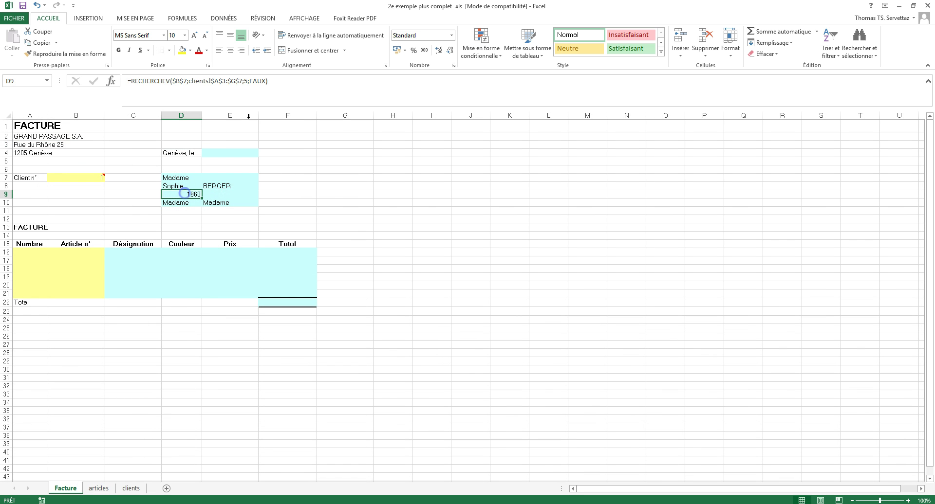
pyautogui.click(246, 81)
pyautogui.press('BackSpace')
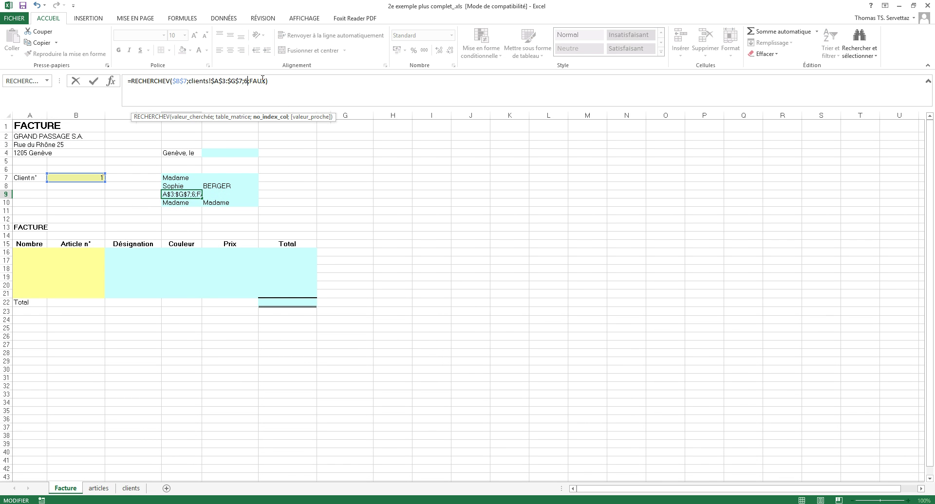
pyautogui.write('6')
pyautogui.press('Return')
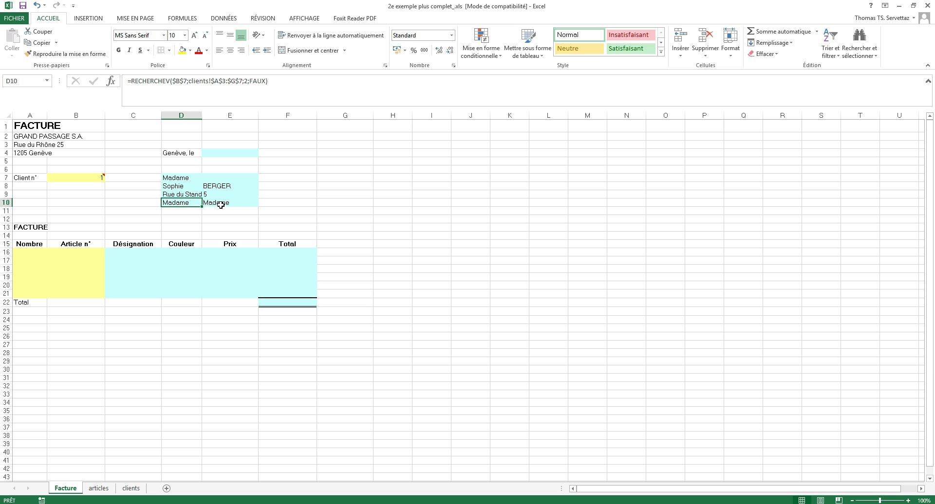
# Clear the stray Madame from E10 and edit D10's lookup to show 1204 Genève.
pyautogui.click(227, 203)
pyautogui.press('BackSpace')
pyautogui.press('Return')
pyautogui.click(190, 201)
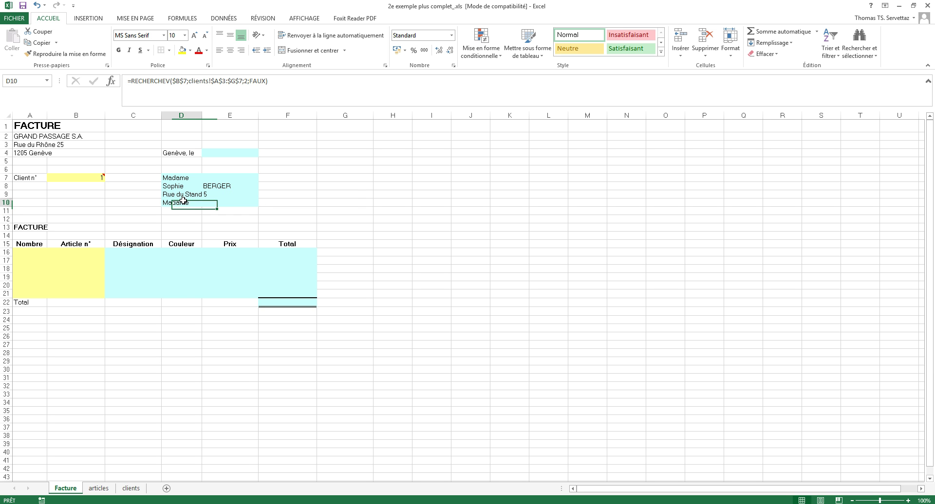
pyautogui.click(249, 83)
pyautogui.press('BackSpace')
pyautogui.write('6')
pyautogui.press('Return')
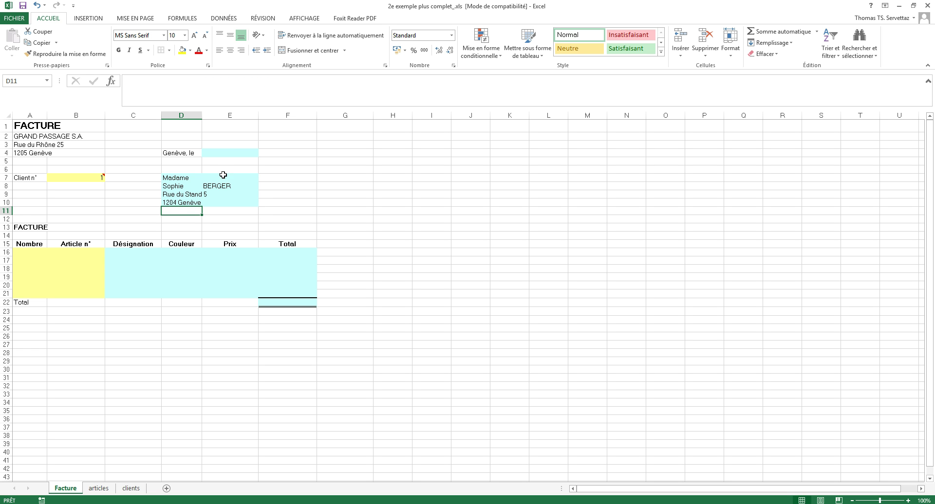
# Enter client number 4 in B7 and compare with FLORIN's row 6 on the clients sheet.
pyautogui.click(79, 178)
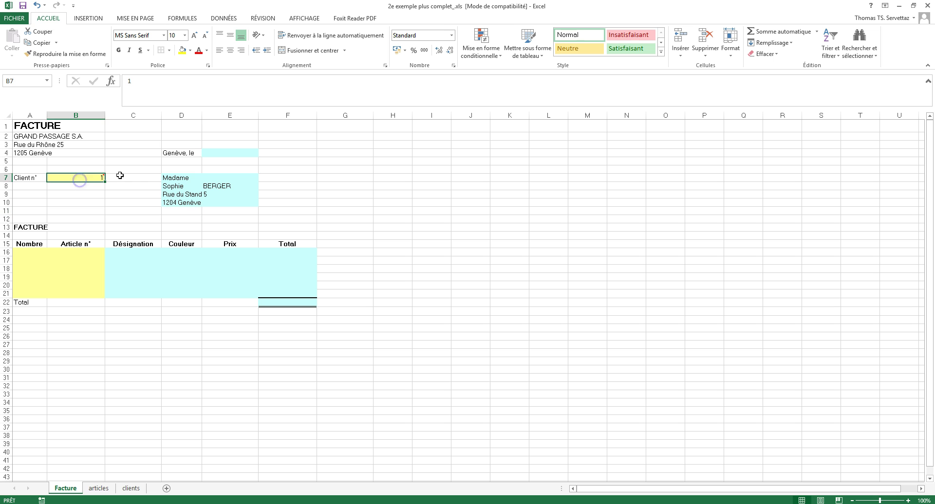
pyautogui.write('4')
pyautogui.press('Return')
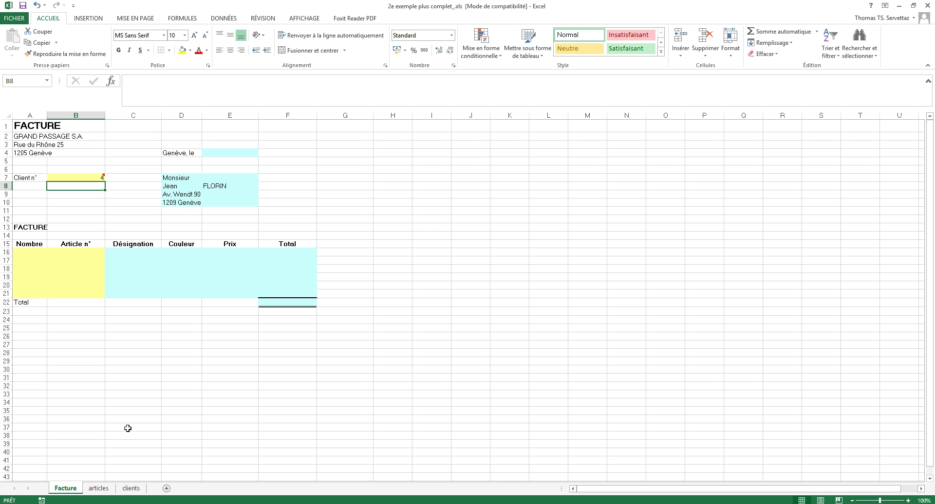
pyautogui.click(129, 489)
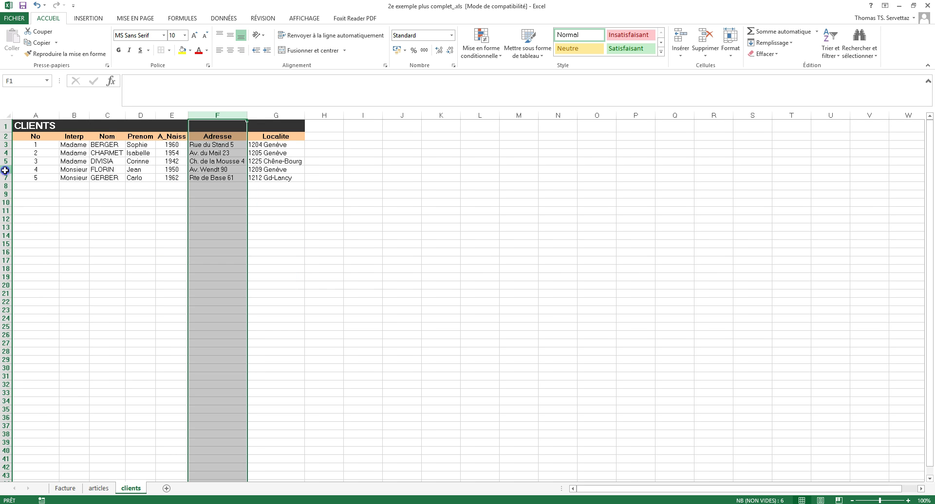
pyautogui.click(6, 169)
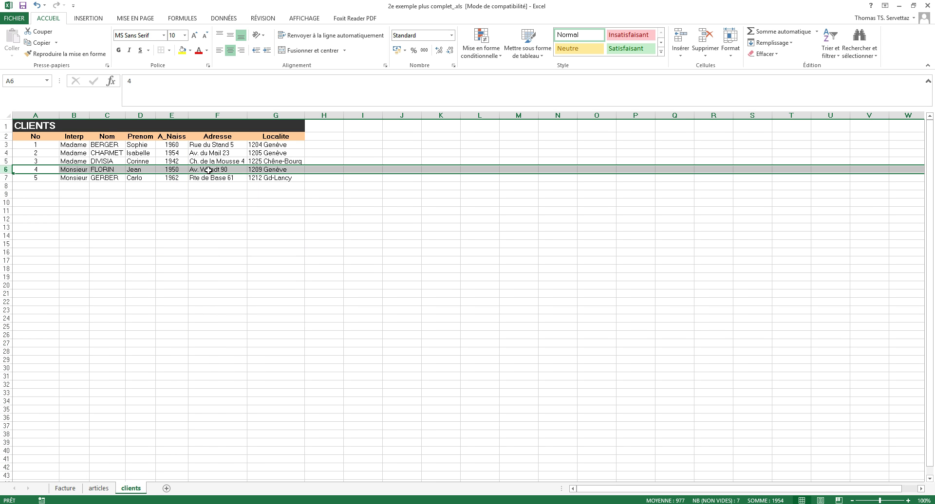
pyautogui.click(65, 489)
pyautogui.click(275, 197)
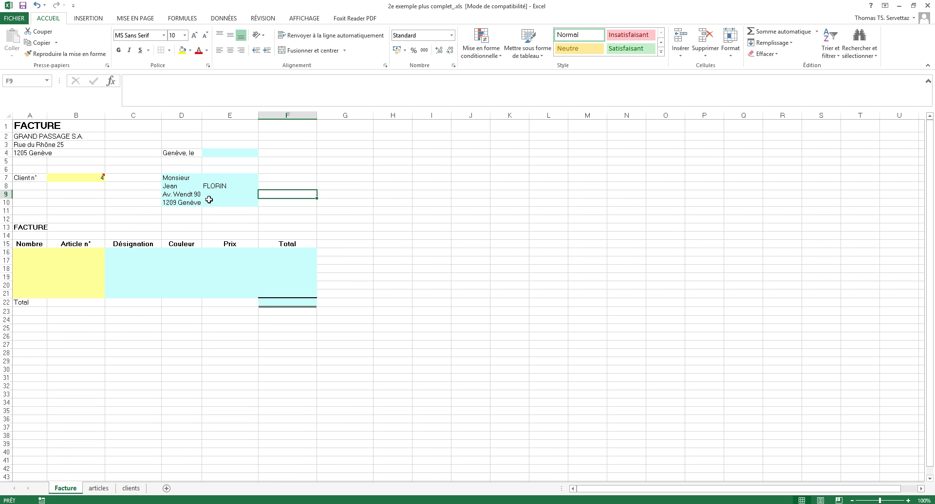
pyautogui.click(184, 187)
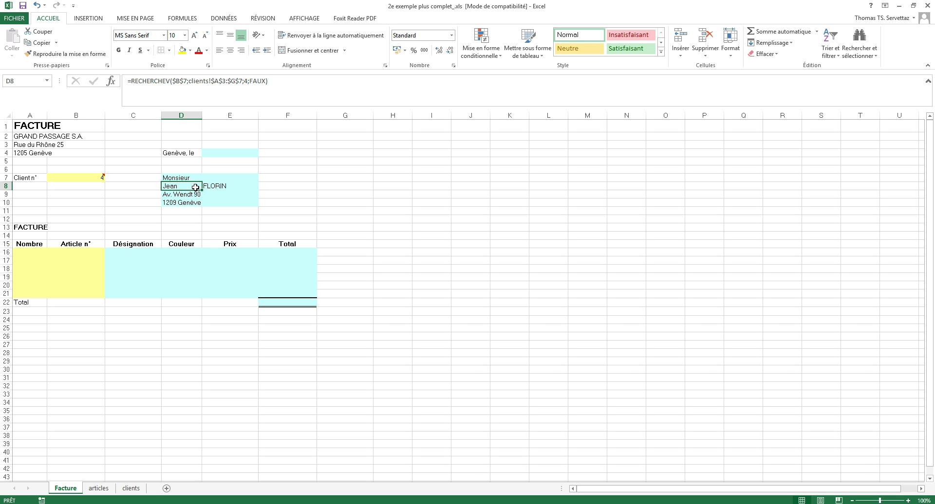
# Cut the surname RECHERCHEV lookup out of E8, leaving E8 empty.
pyautogui.click(227, 191)
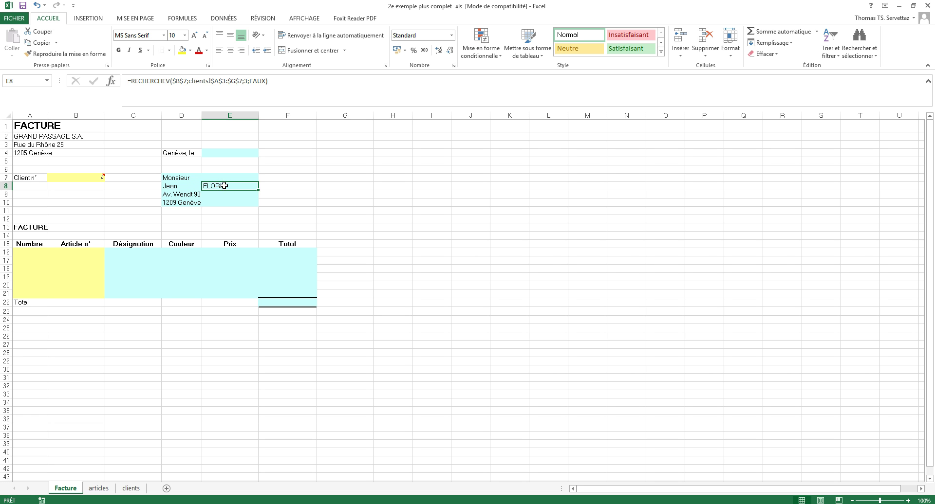
pyautogui.doubleClick(225, 186)
pyautogui.moveTo(207, 186); pyautogui.dragTo(351, 187)
pyautogui.rightClick(340, 186)
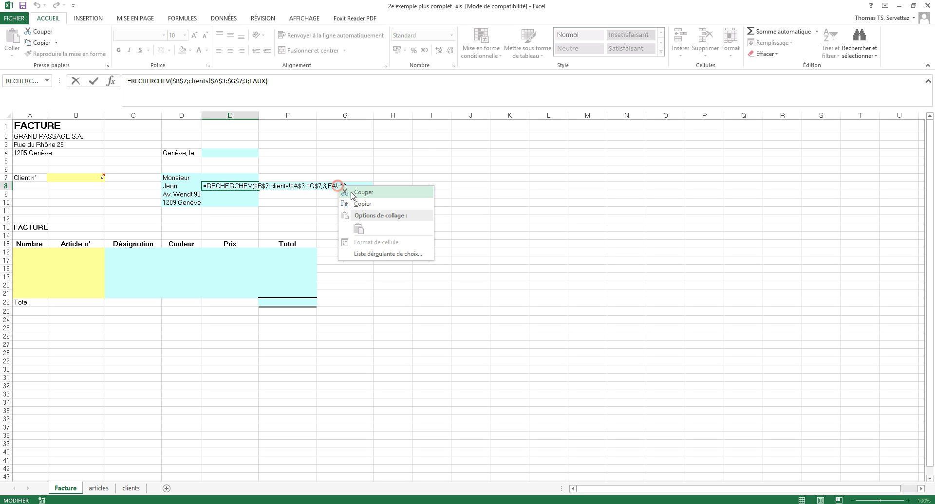
pyautogui.click(360, 193)
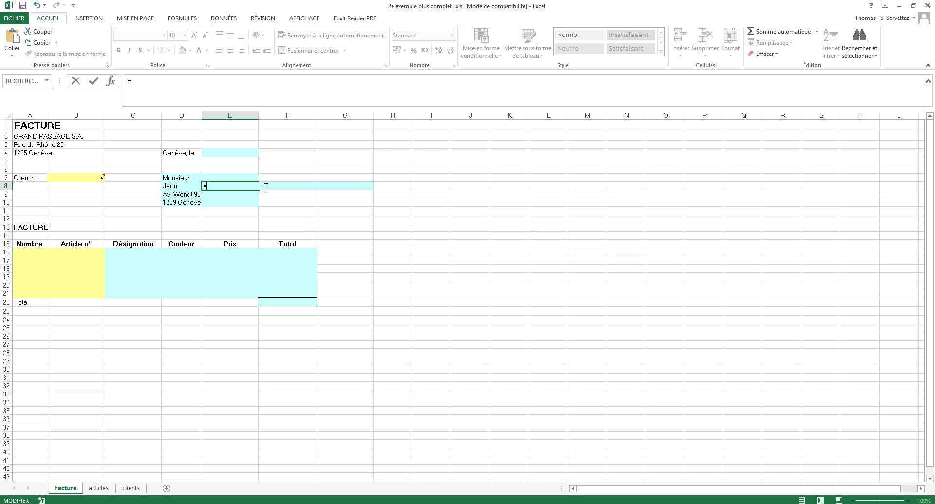
pyautogui.press('BackSpace')
pyautogui.press('Return')
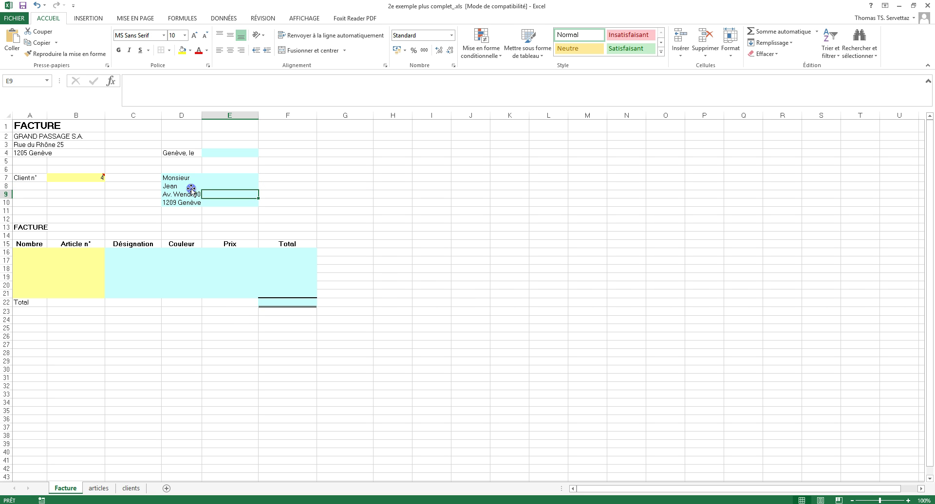
pyautogui.click(191, 188)
pyautogui.doubleClick(191, 188)
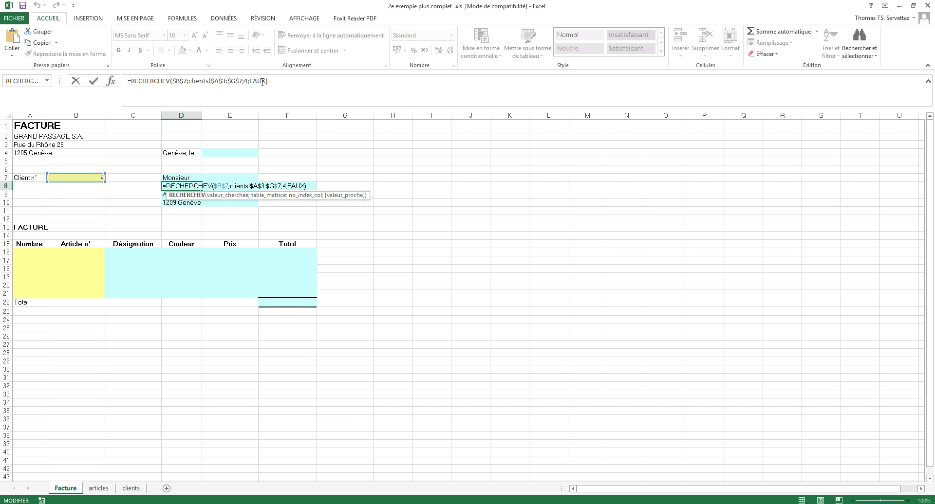
pyautogui.click(286, 83)
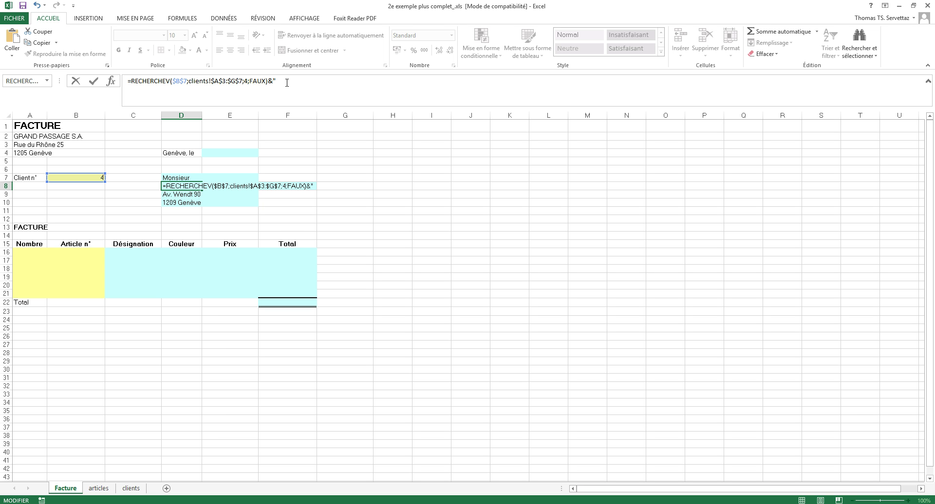
pyautogui.write('"&')
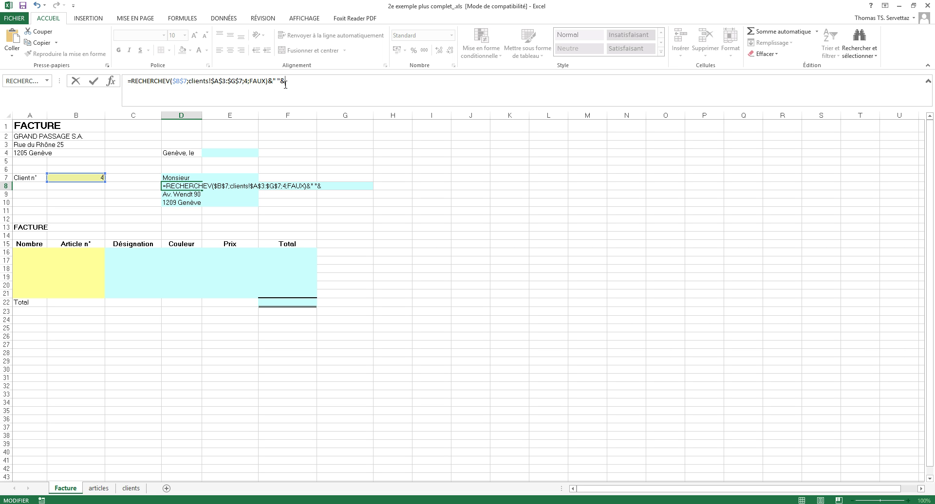
pyautogui.rightClick(285, 83)
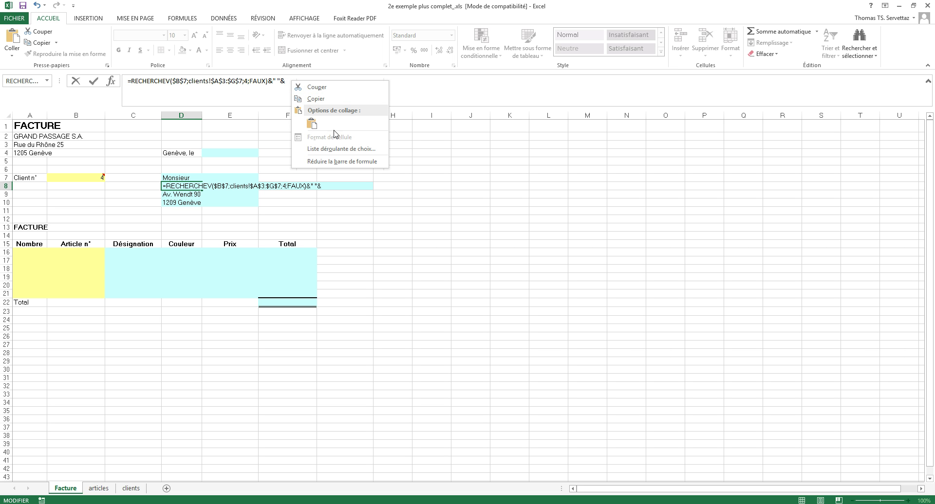
pyautogui.click(294, 81)
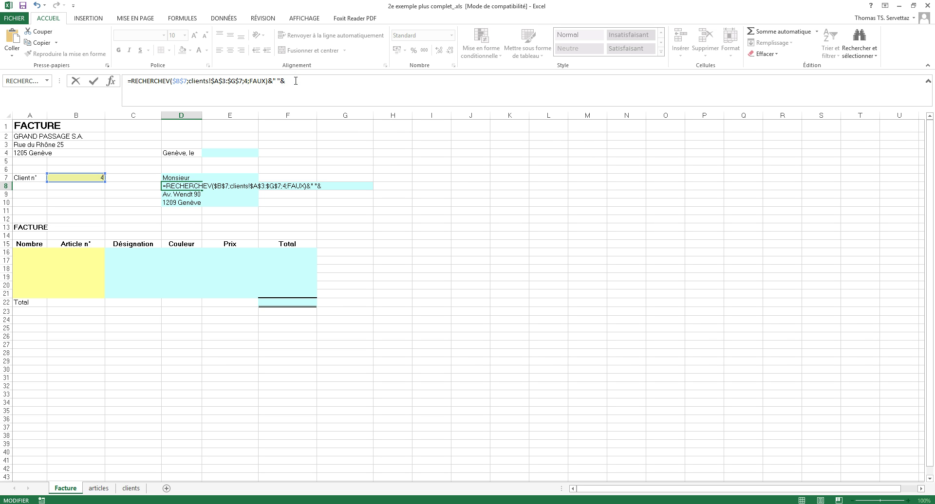
pyautogui.hotkey('ctrl', 'v')
pyautogui.press('Return')
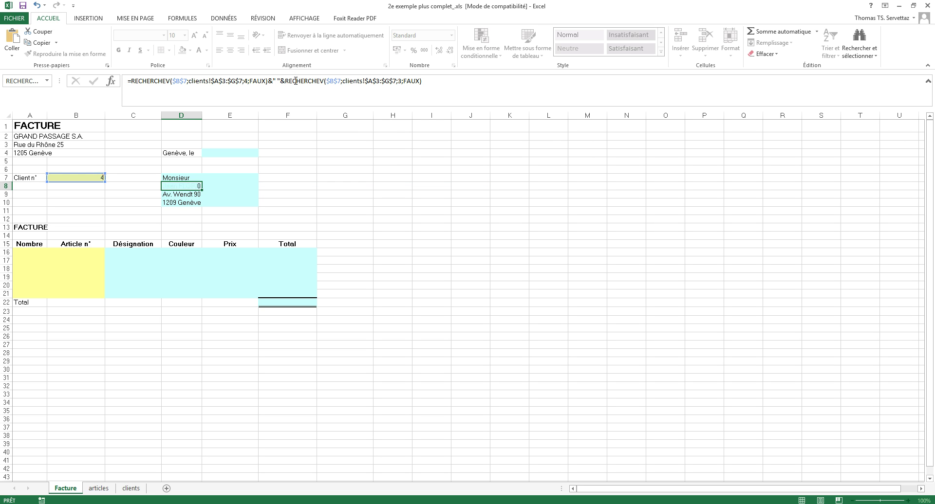
pyautogui.click(186, 186)
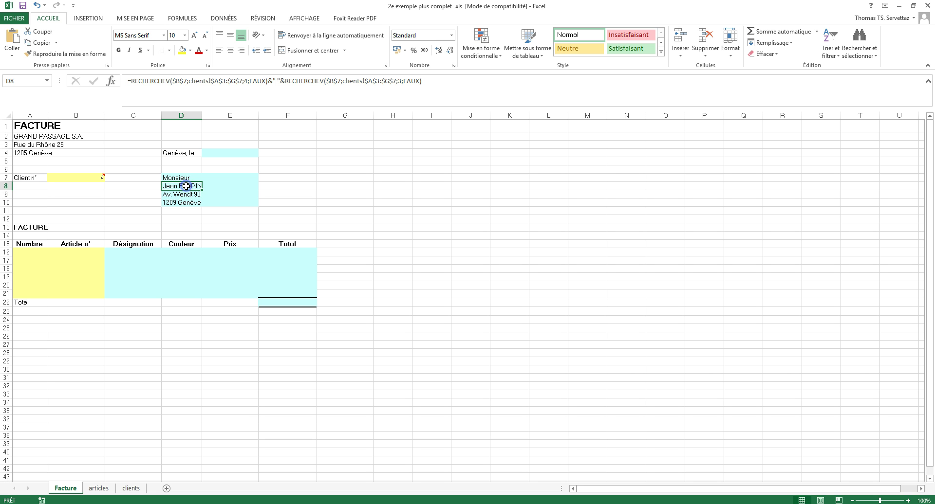
# Select the address block D7:E10 to give it a fill colour.
pyautogui.click(268, 195)
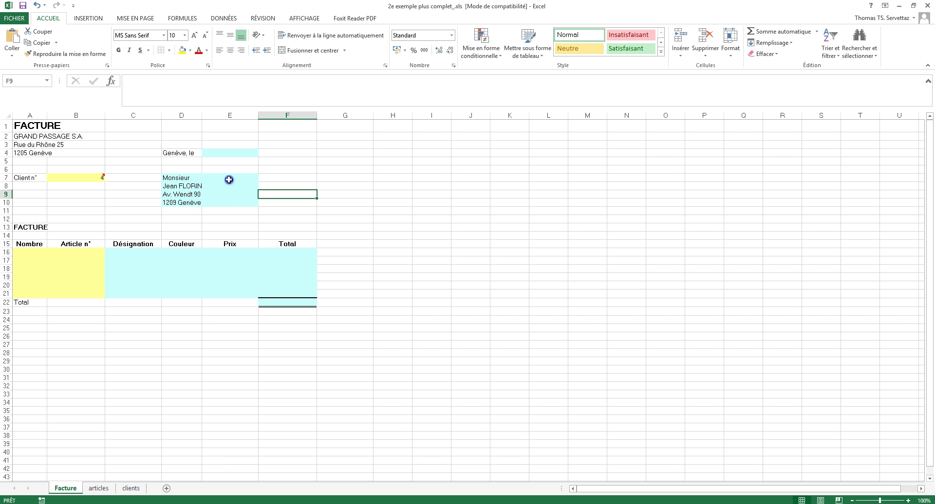
pyautogui.moveTo(229, 179); pyautogui.dragTo(229, 201)
pyautogui.click(190, 50)
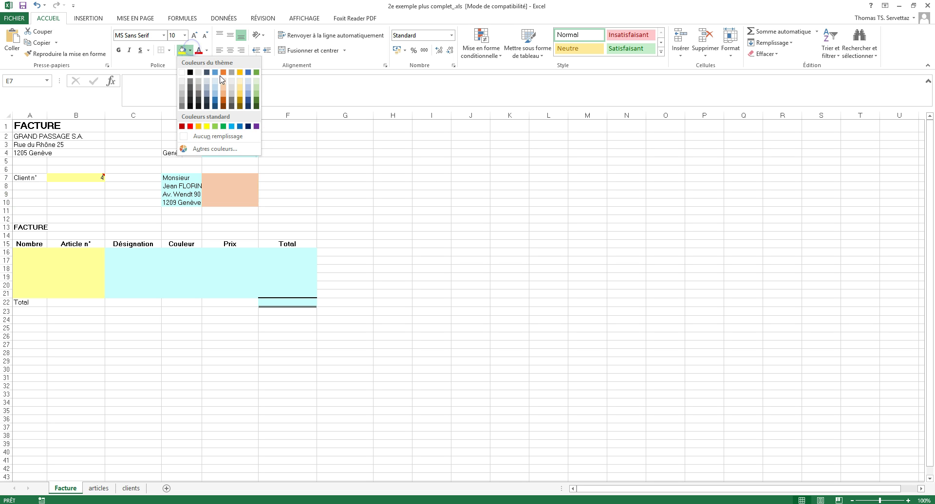
pyautogui.click(265, 202)
pyautogui.moveTo(189, 179); pyautogui.dragTo(235, 205)
pyautogui.click(189, 52)
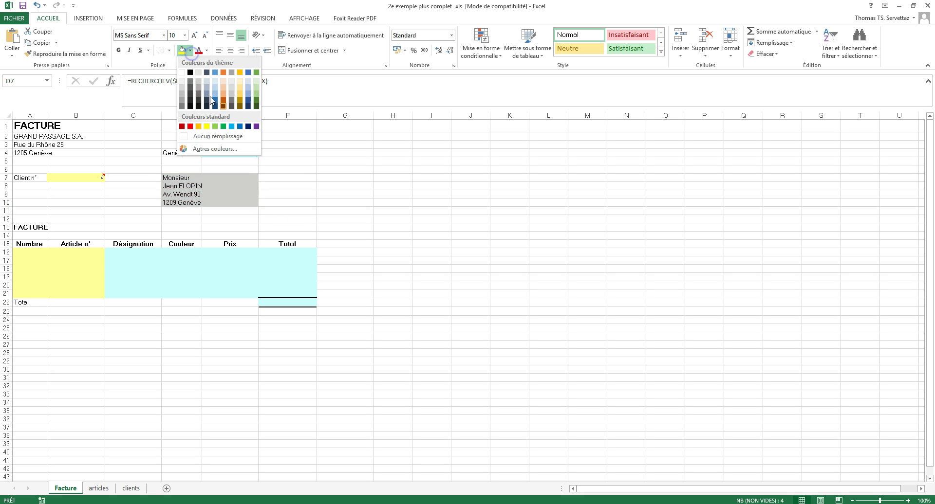
# Remove the fill from the address block and widen column D slightly.
pyautogui.click(212, 137)
pyautogui.click(335, 187)
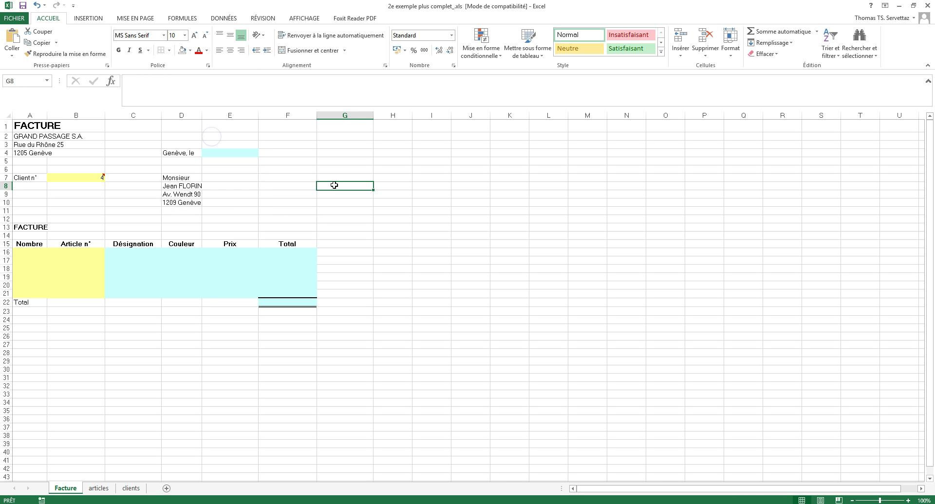
pyautogui.moveTo(202, 117); pyautogui.dragTo(206, 117)
pyautogui.click(421, 243)
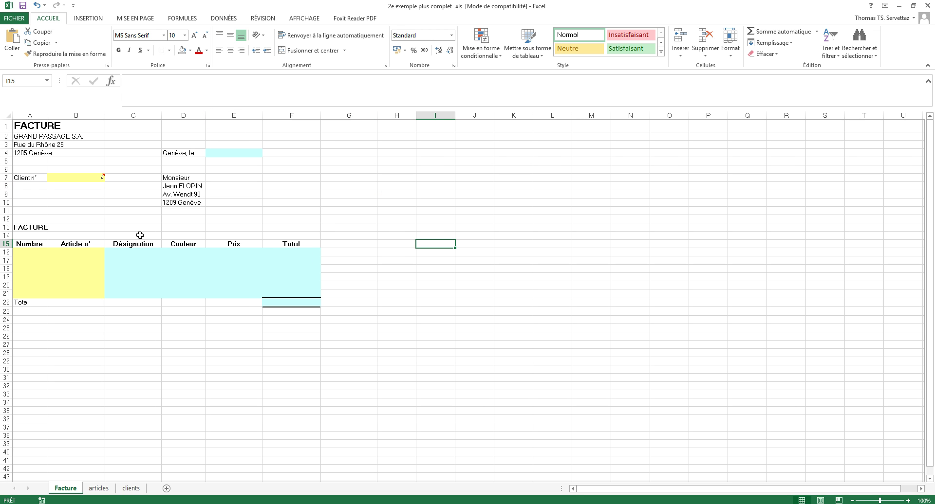
# Enter quantity 1 in A16 and article number 2 in B16.
pyautogui.click(29, 253)
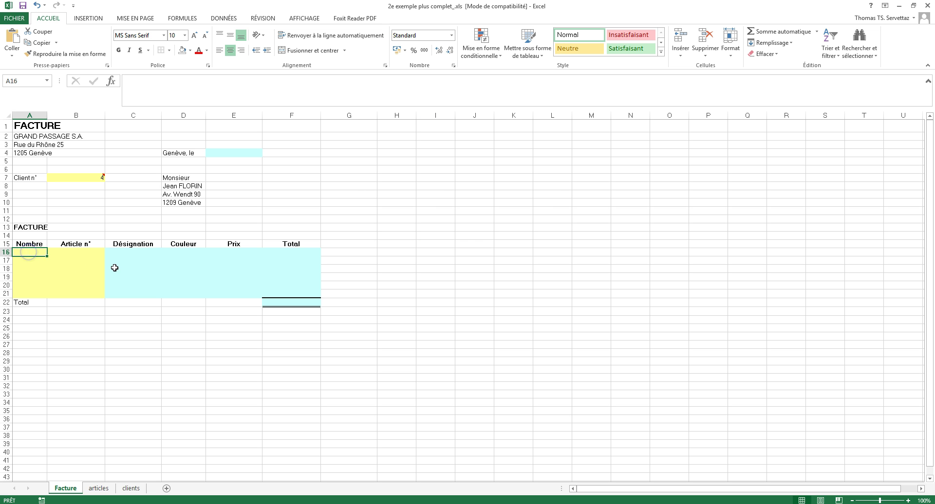
pyautogui.click(76, 254)
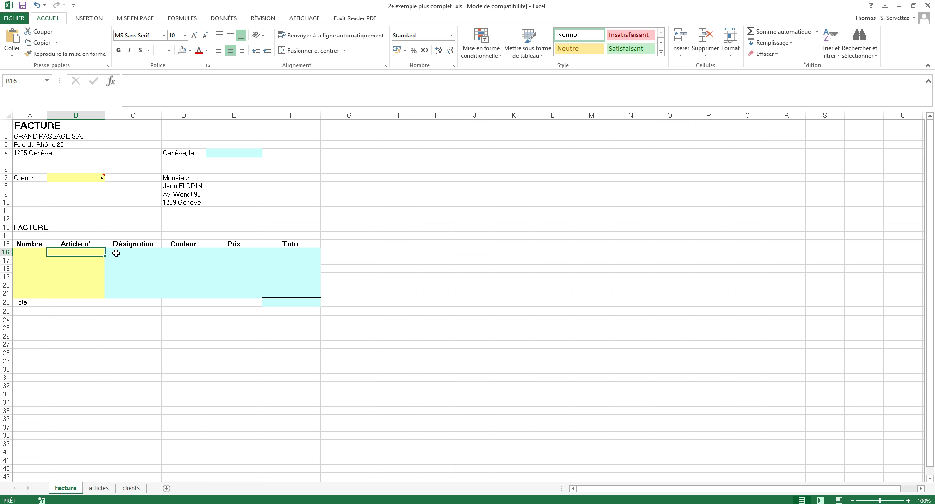
pyautogui.press('Left')
pyautogui.write('1')
pyautogui.press('Tab')
pyautogui.write('2')
pyautogui.press('Tab')
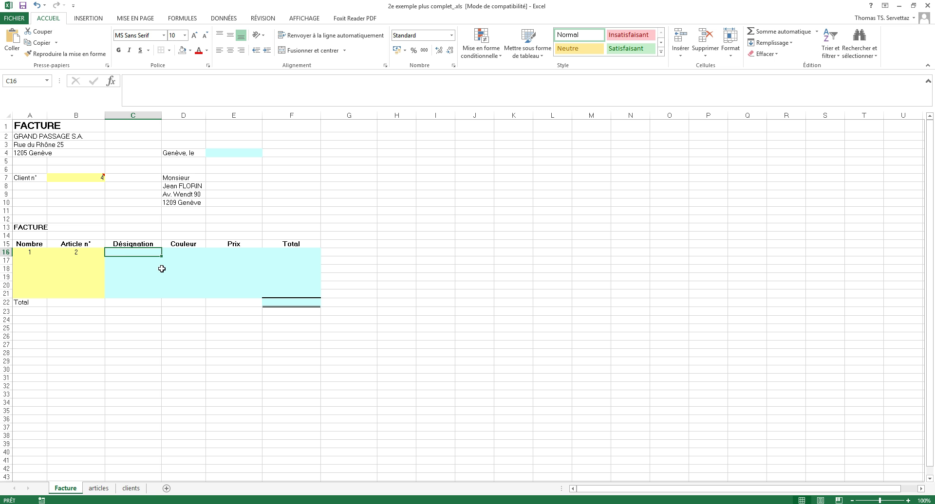
# Review the Désignation and Prix columns on the articles sheet, then return to Facture.
pyautogui.click(98, 488)
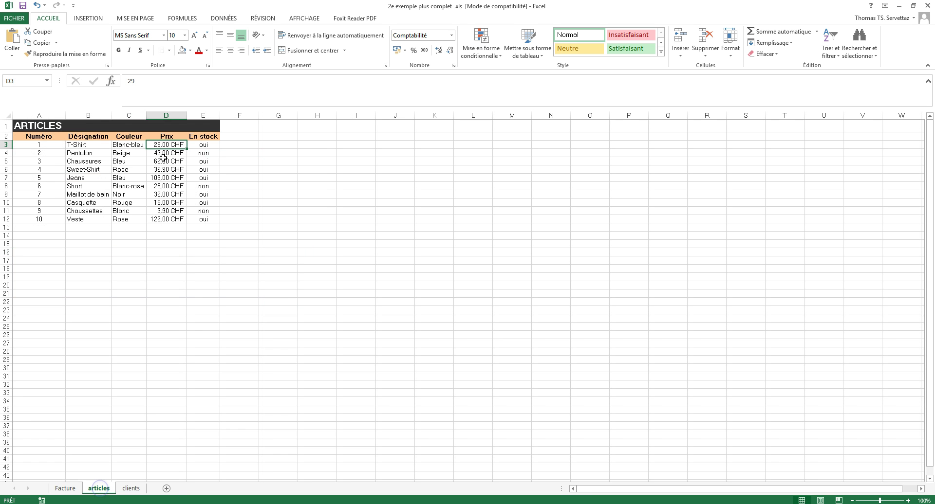
pyautogui.click(92, 137)
pyautogui.click(177, 137)
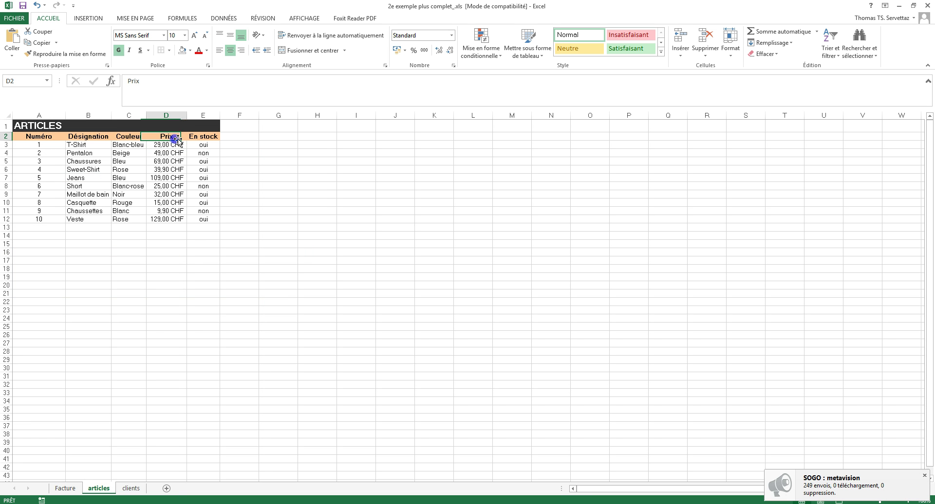
pyautogui.click(65, 489)
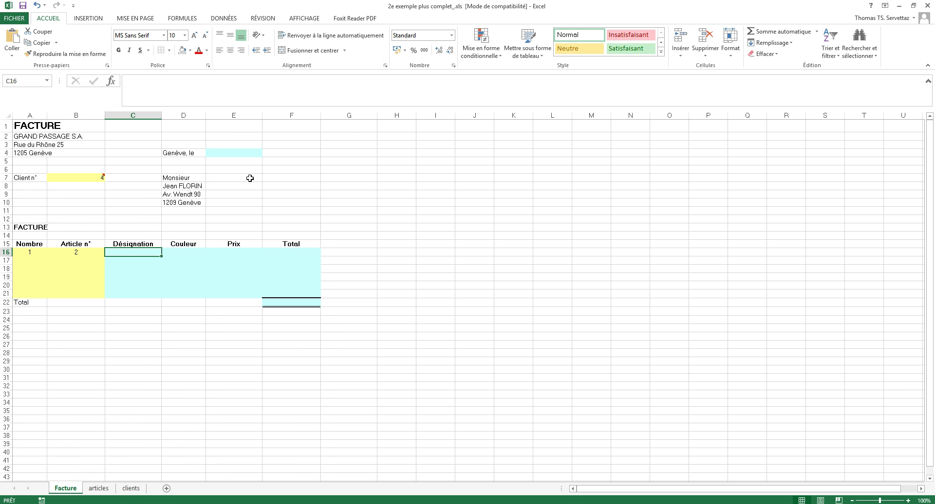
# Enter =RECHERCHEV(B16;articles!$A$3:$E$12;2;faux) in C16 so it shows Pentalon.
pyautogui.write('=rec')
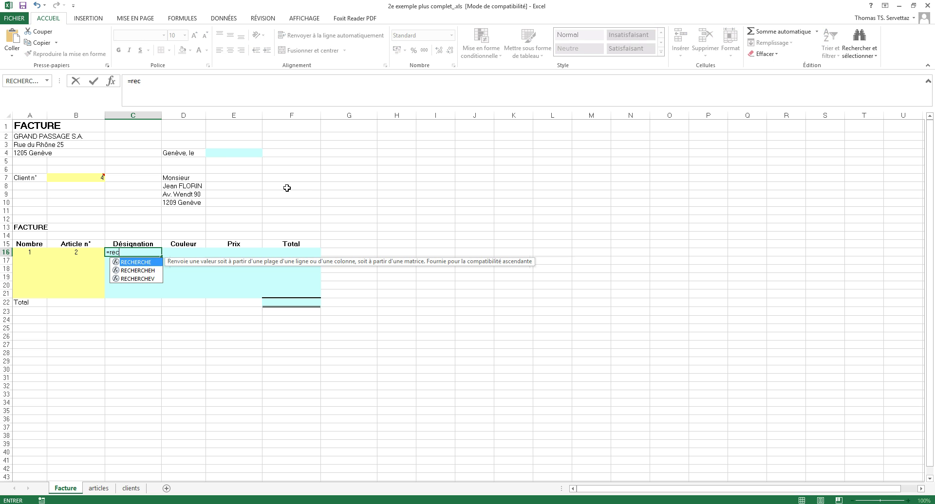
pyautogui.write('herchev(')
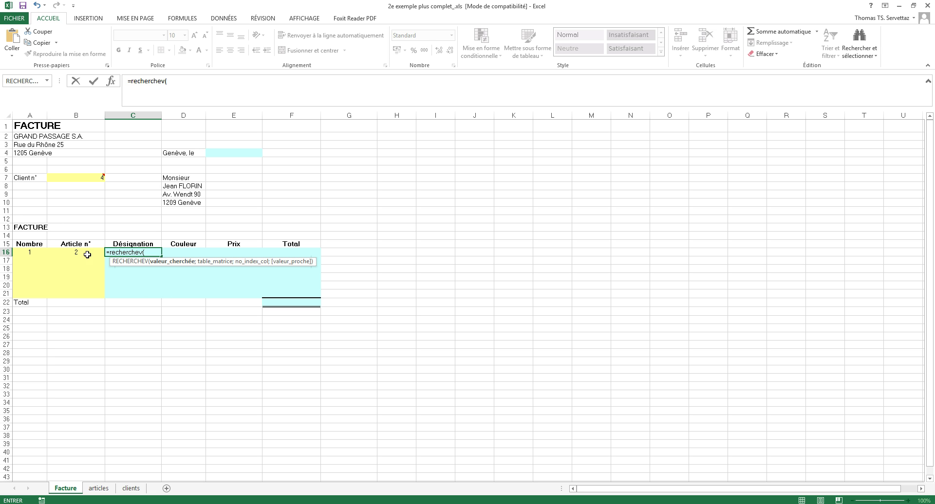
pyautogui.click(84, 253)
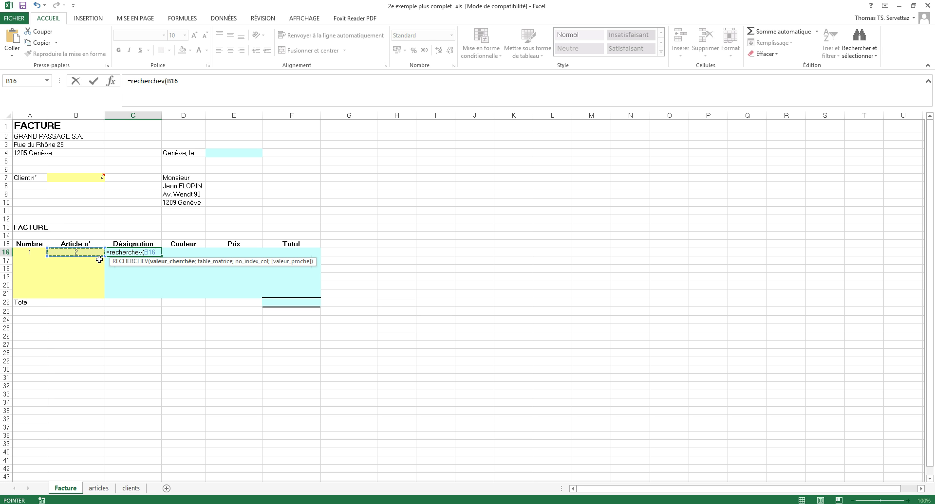
pyautogui.write(';')
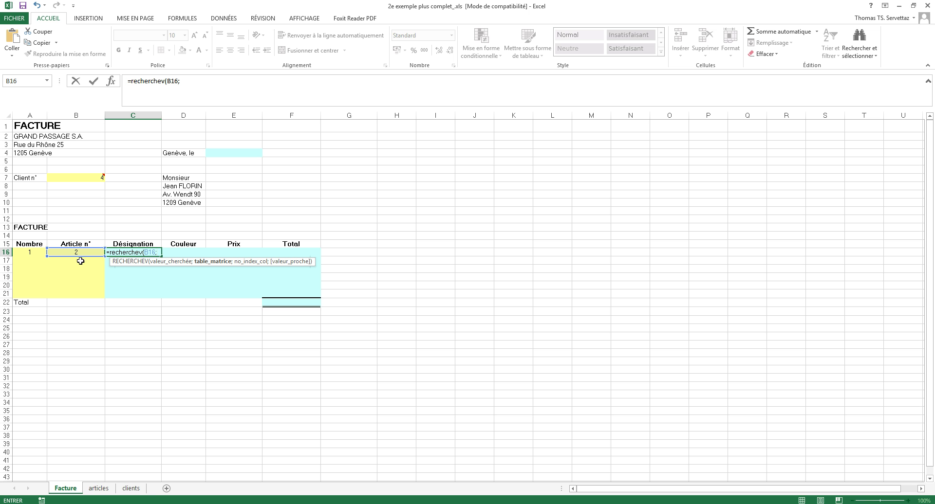
pyautogui.click(98, 489)
pyautogui.moveTo(35, 145); pyautogui.dragTo(208, 214)
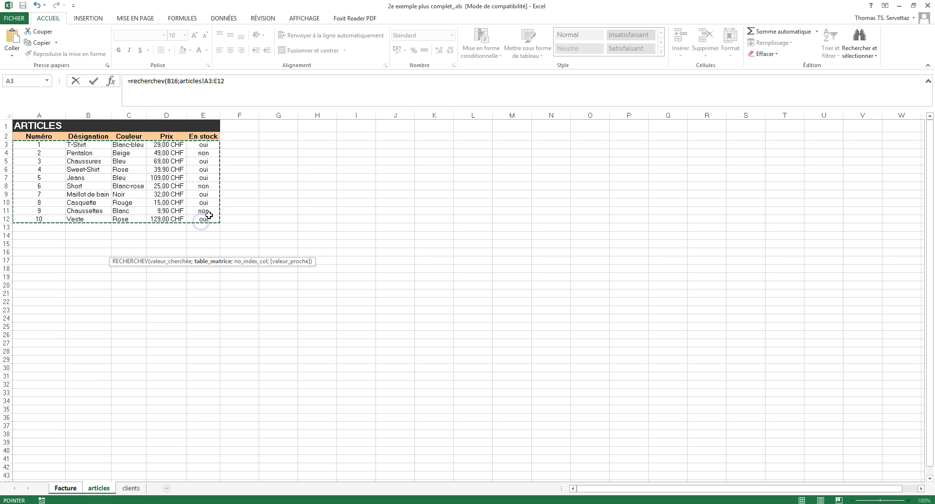
pyautogui.press('F4')
pyautogui.write(';')
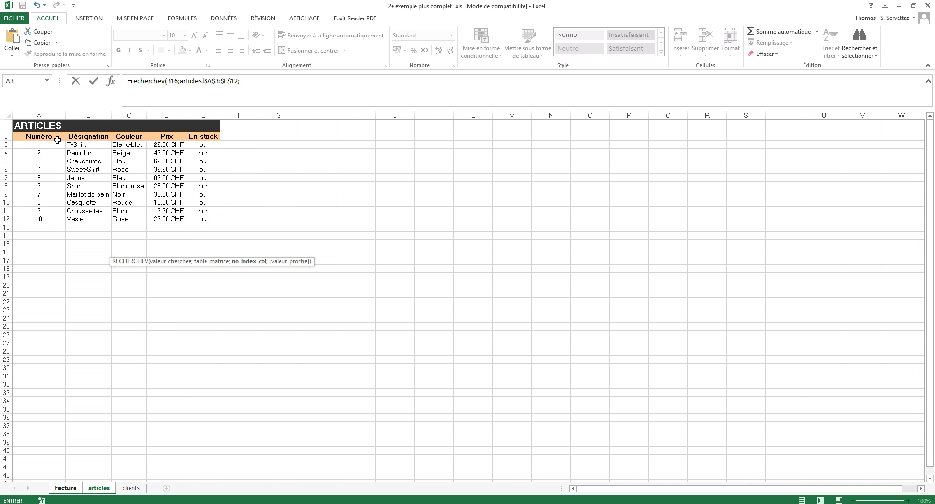
pyautogui.click(259, 80)
pyautogui.write('2')
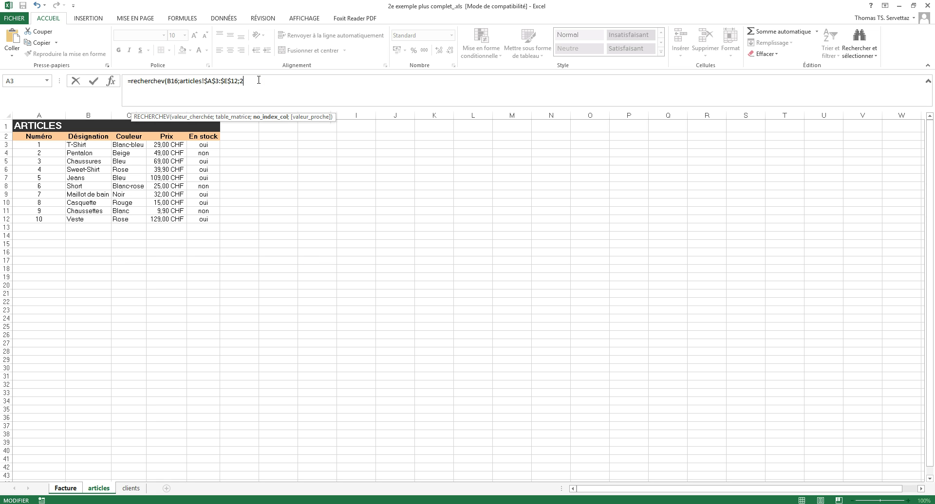
pyautogui.write(';fau')
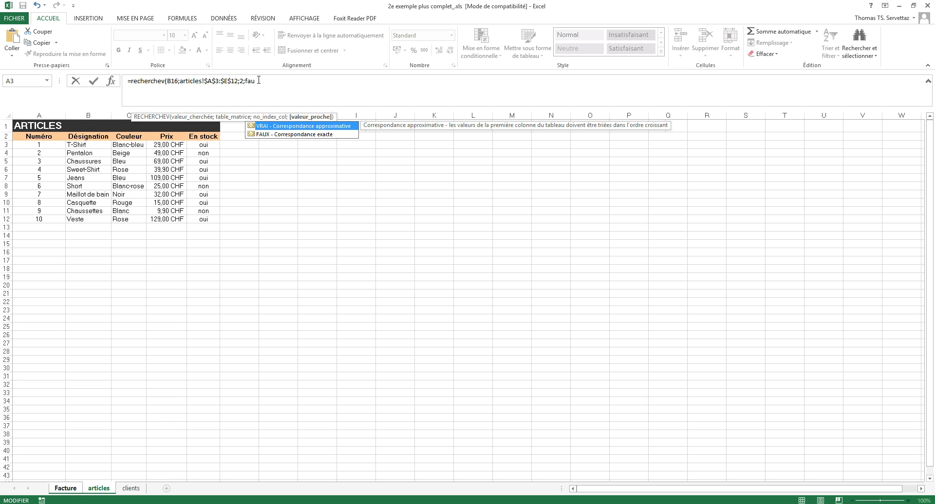
pyautogui.write('x)')
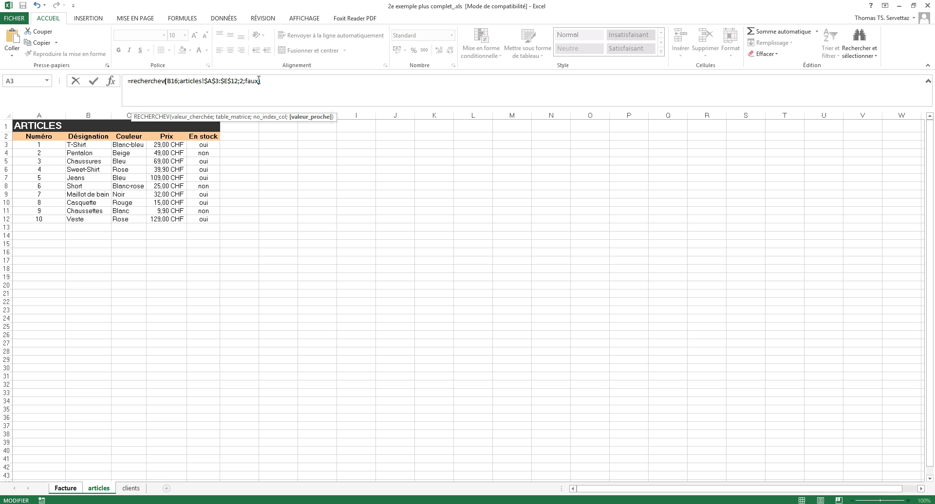
pyautogui.press('Return')
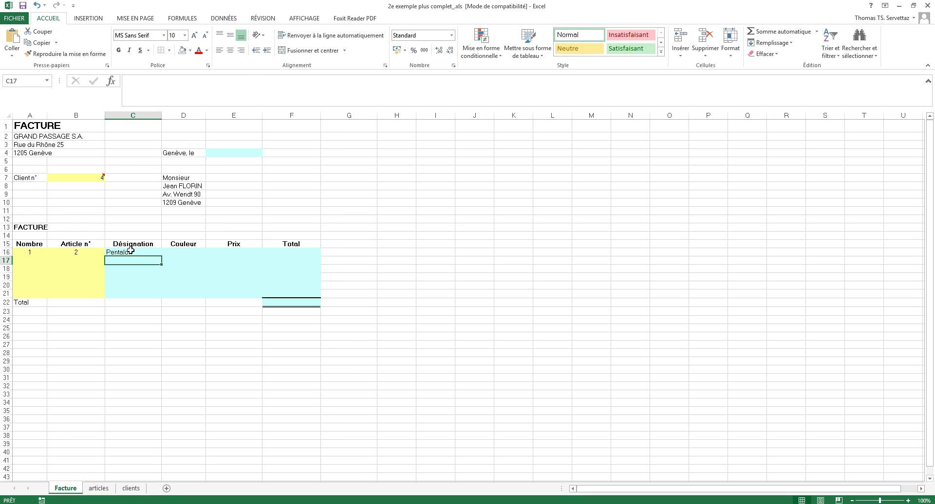
pyautogui.click(98, 488)
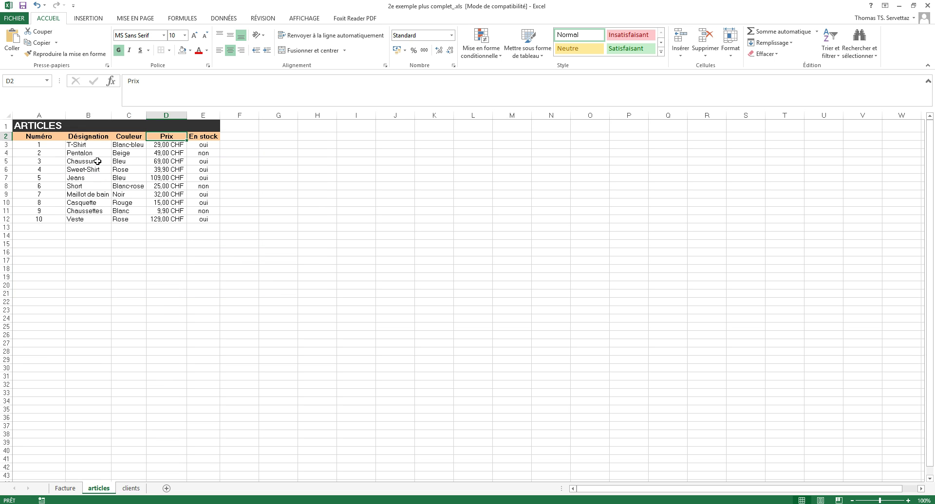
pyautogui.click(65, 488)
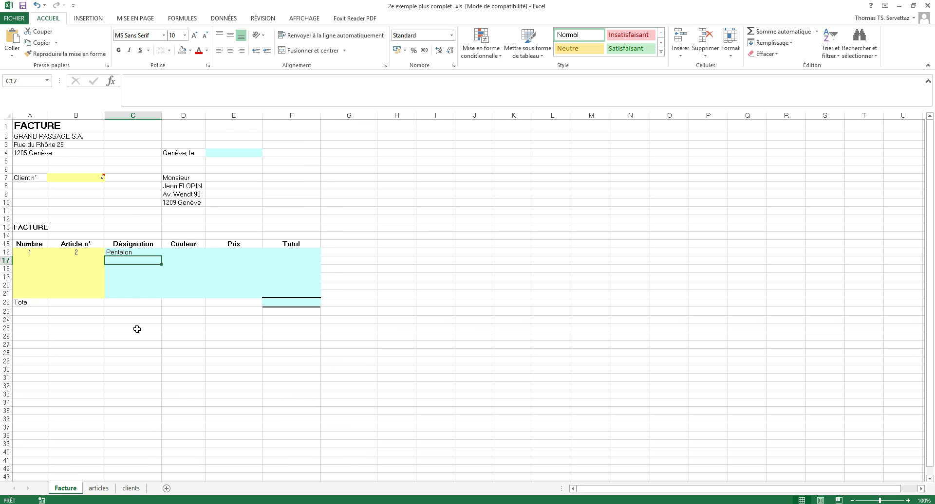
pyautogui.click(99, 488)
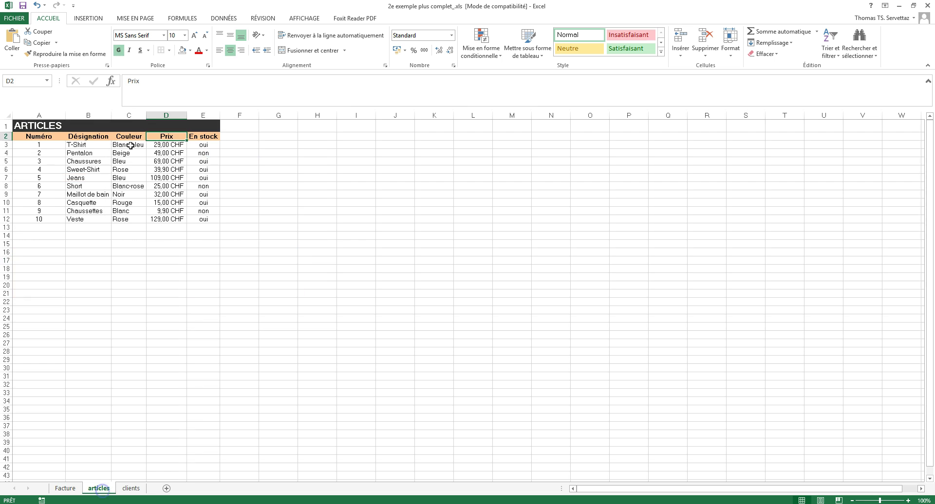
pyautogui.doubleClick(75, 153)
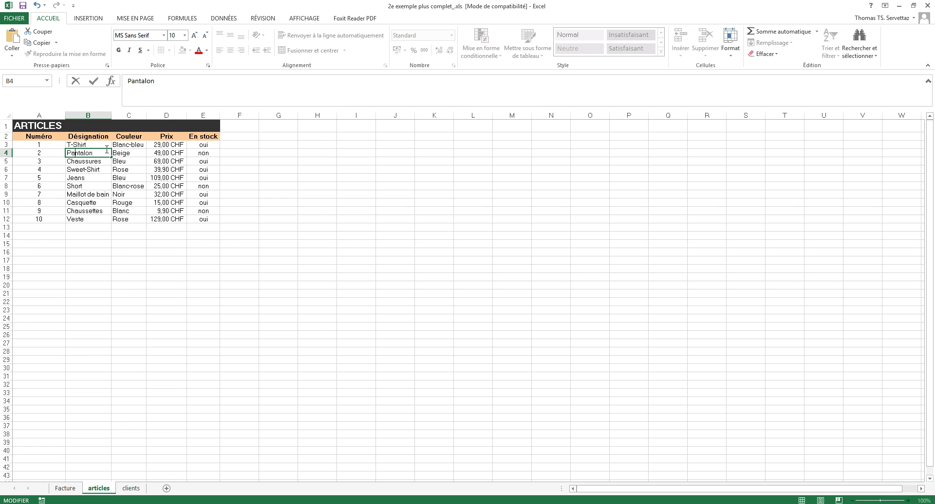
pyautogui.press('Return')
pyautogui.click(65, 489)
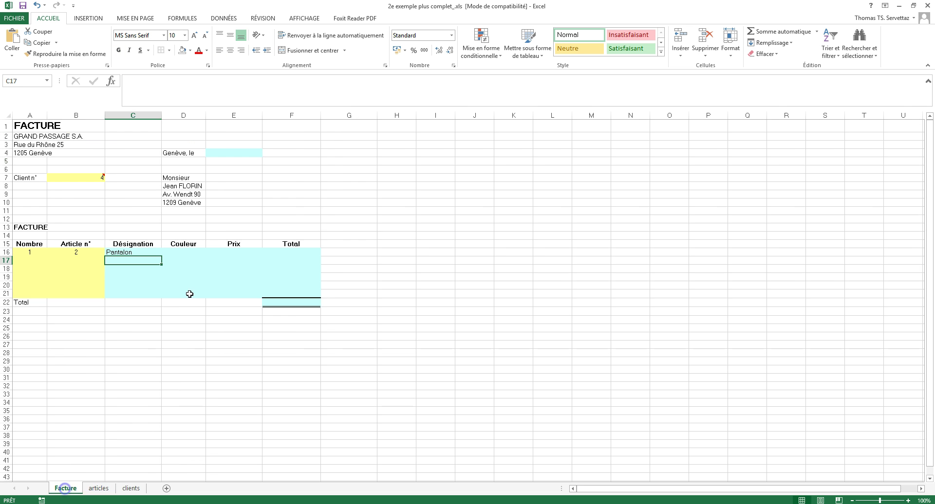
pyautogui.click(180, 252)
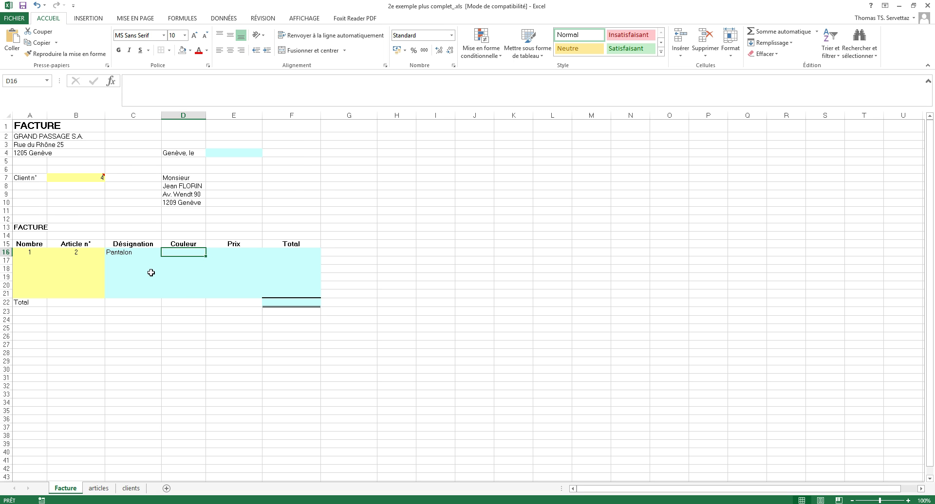
pyautogui.click(99, 488)
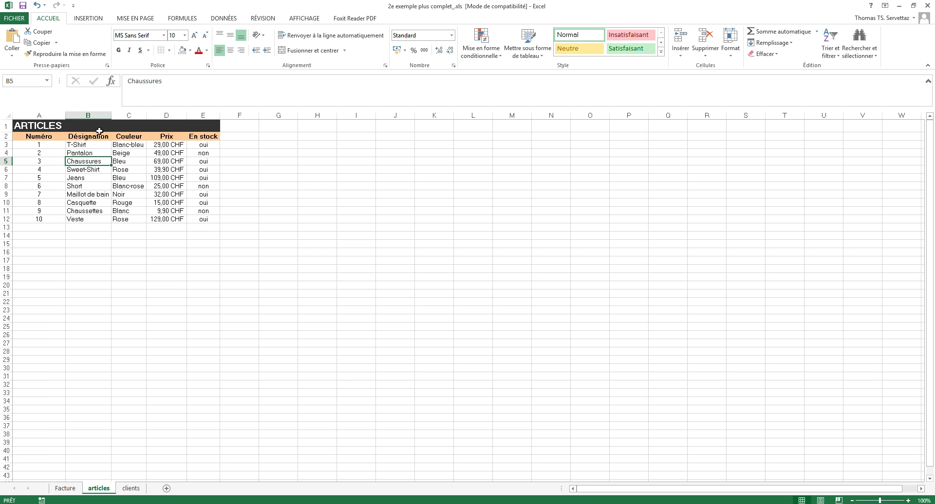
pyautogui.hotkey('ctrl', 'pageup')
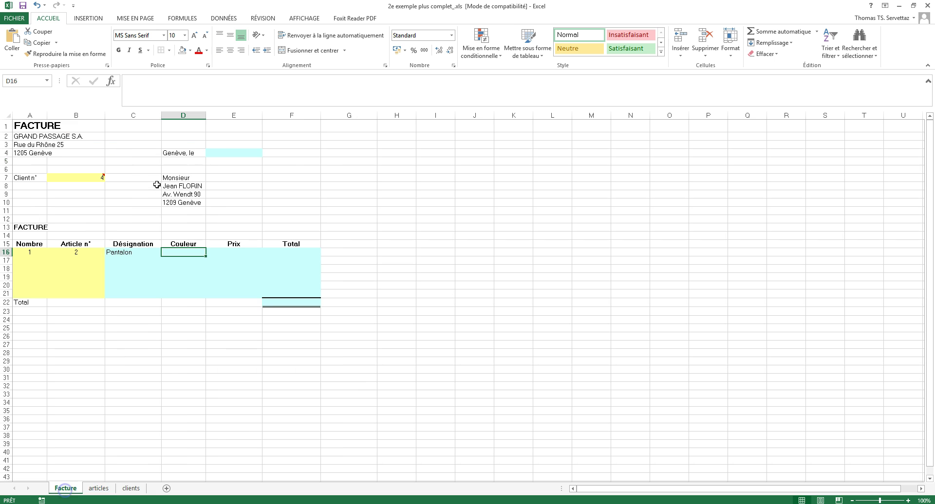
pyautogui.doubleClick(133, 253)
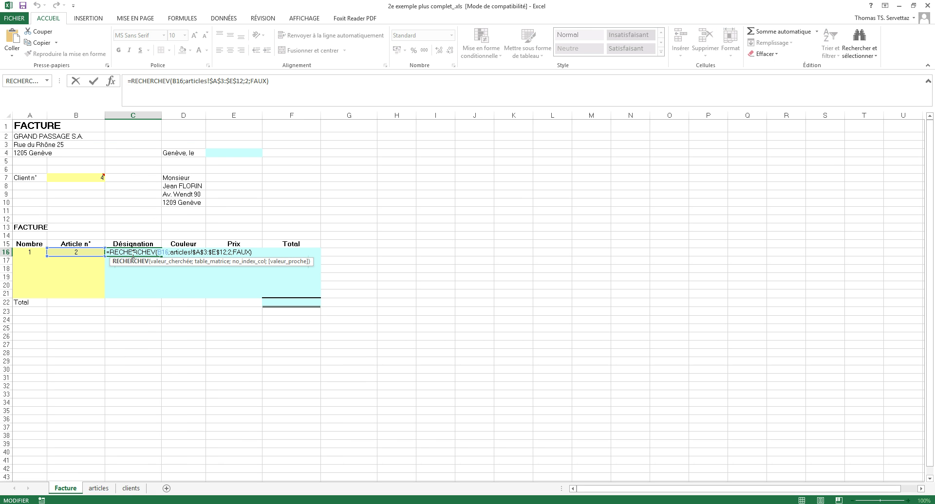
# Change the C16 lookup's B16 reference to $B16.
pyautogui.click(164, 262)
pyautogui.press('Escape')
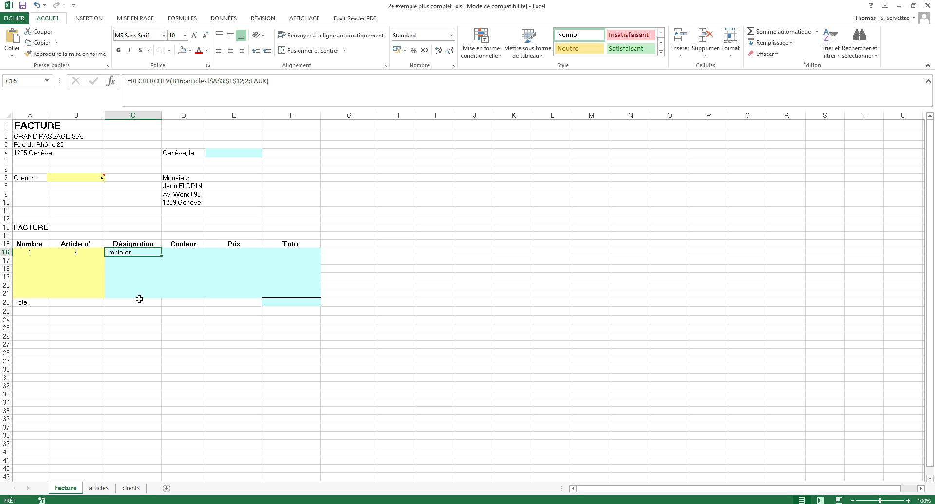
pyautogui.doubleClick(139, 253)
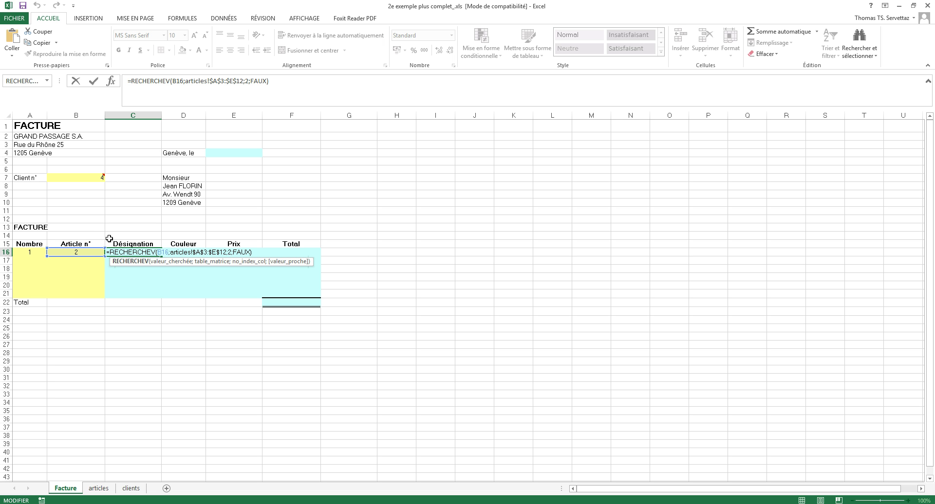
pyautogui.click(158, 252)
pyautogui.write('$')
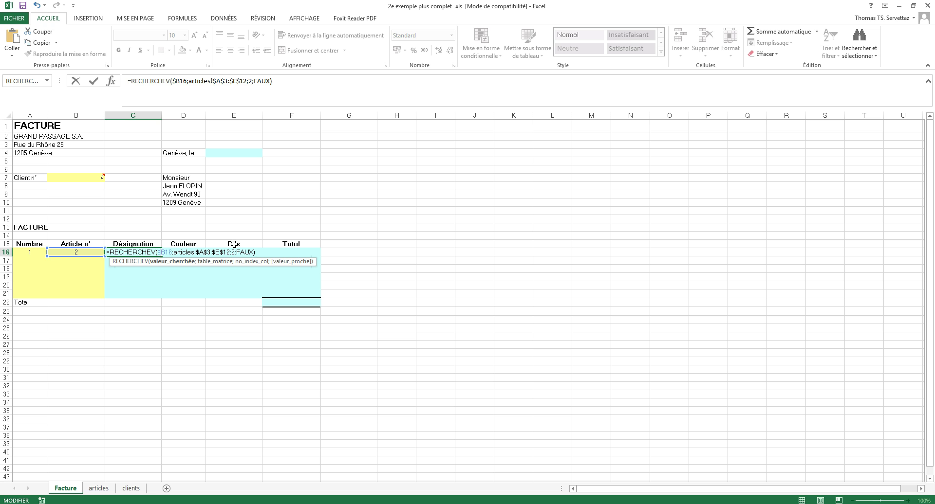
pyautogui.press('Return')
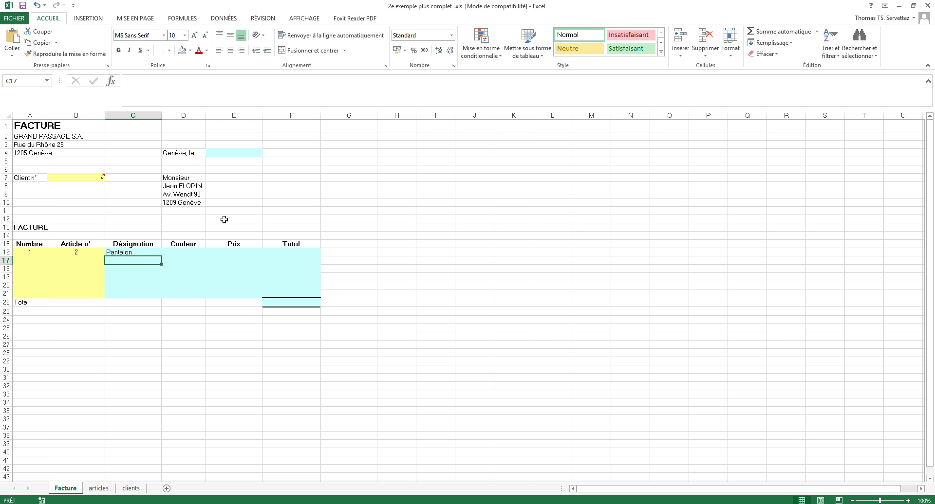
pyautogui.click(151, 251)
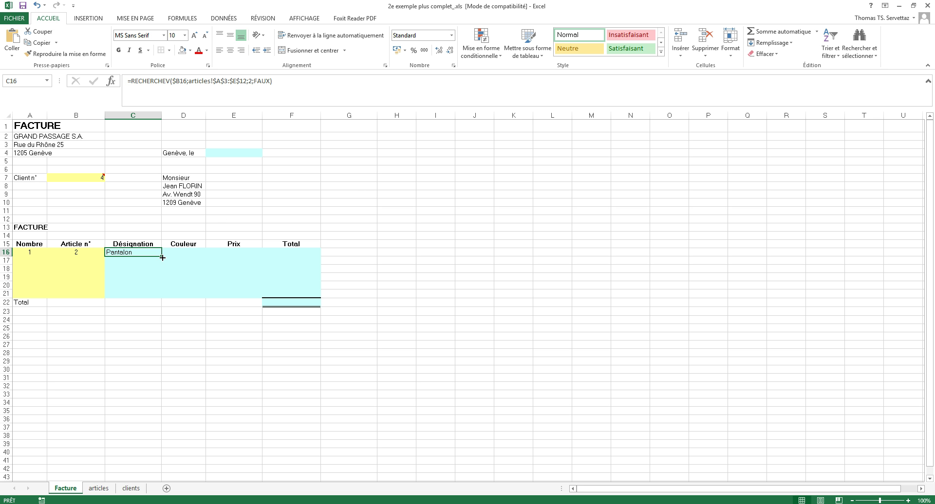
# Copy the lookup into D16 and set its column index to 3 to show Beige.
pyautogui.moveTo(162, 257); pyautogui.dragTo(206, 254)
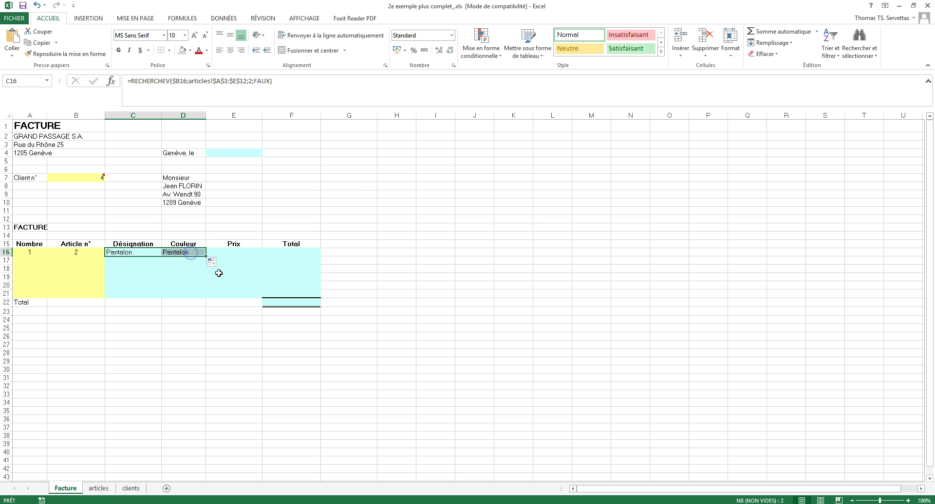
pyautogui.doubleClick(190, 254)
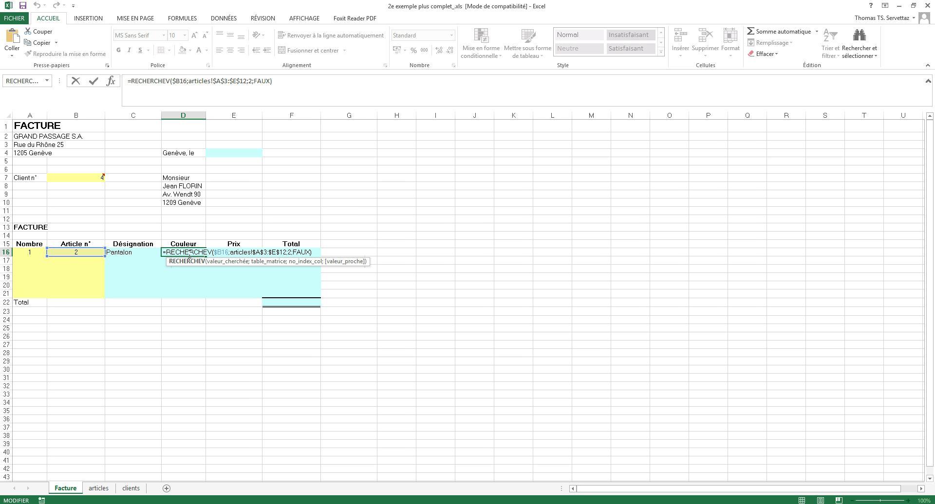
pyautogui.doubleClick(290, 253)
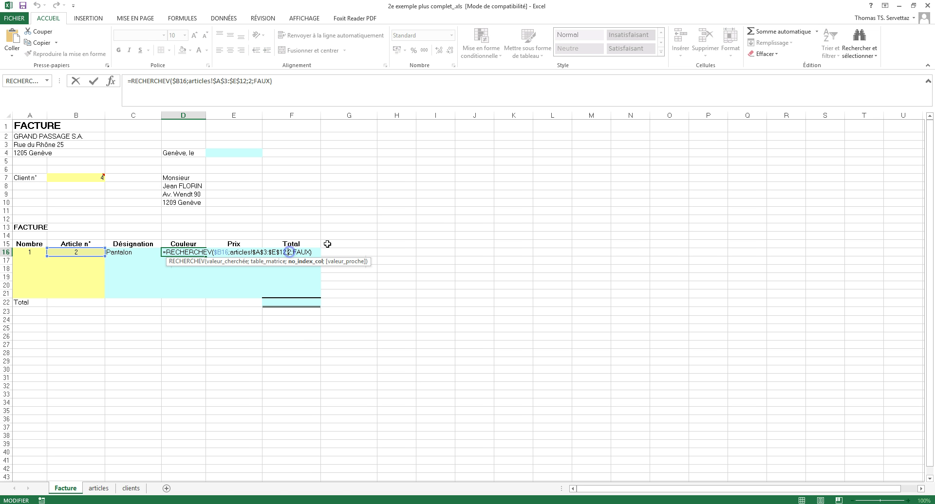
pyautogui.write('3')
pyautogui.hotkey('ctrl', 'Return')
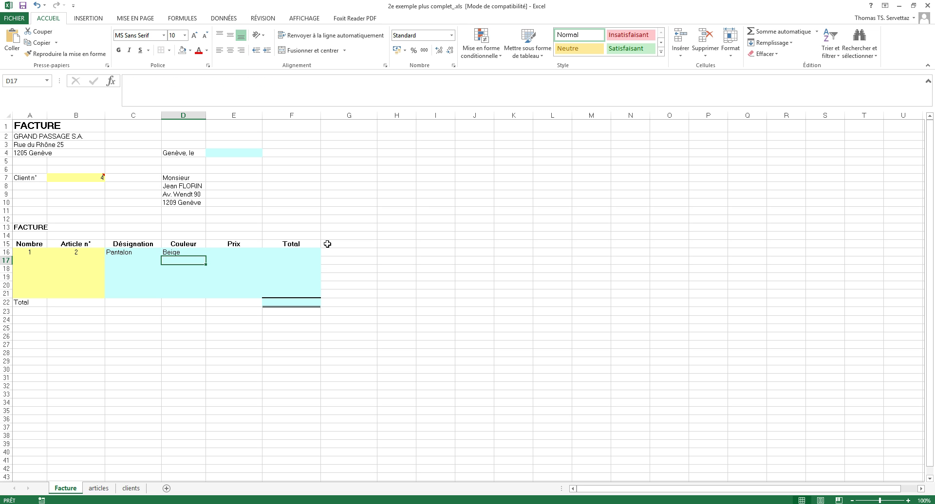
# Copy the colour lookup into E16 and set its column index to 4 to show 49.
pyautogui.moveTo(207, 257); pyautogui.dragTo(258, 254)
pyautogui.click(99, 488)
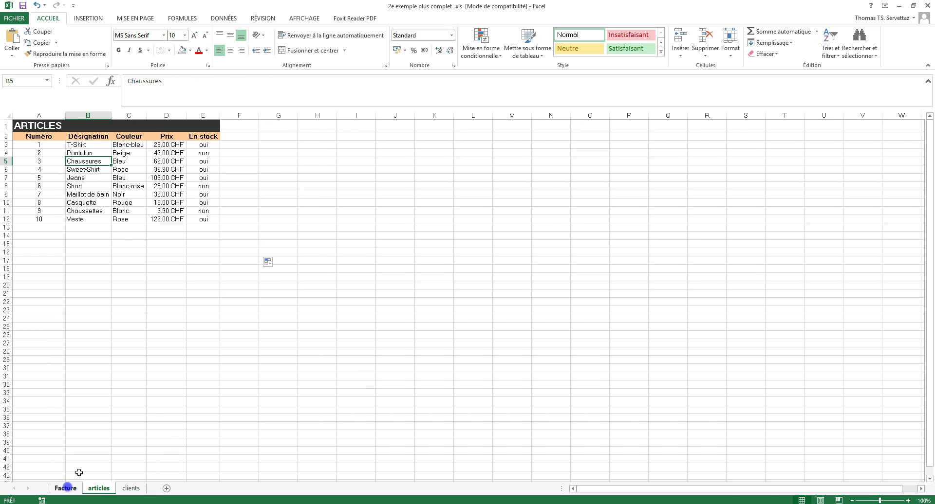
pyautogui.click(65, 489)
pyautogui.click(231, 252)
pyautogui.doubleClick(234, 251)
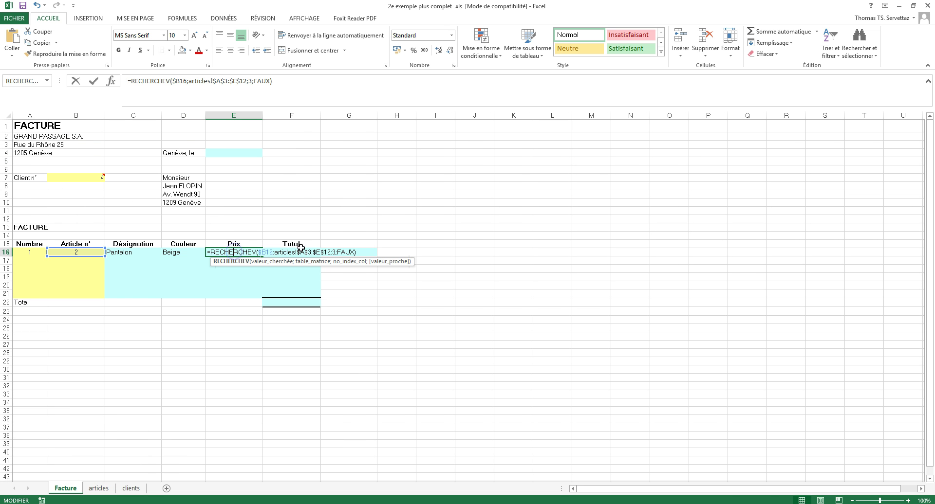
pyautogui.press('BackSpace')
pyautogui.write('4')
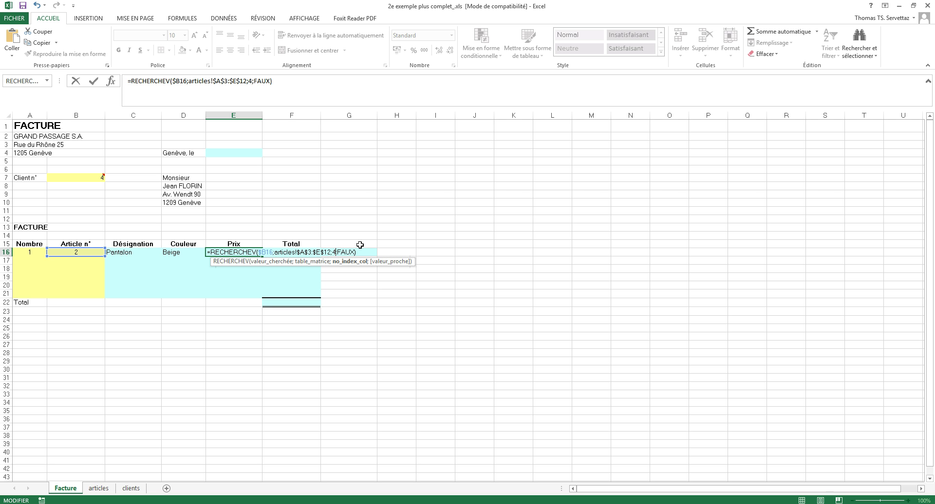
pyautogui.press('Return')
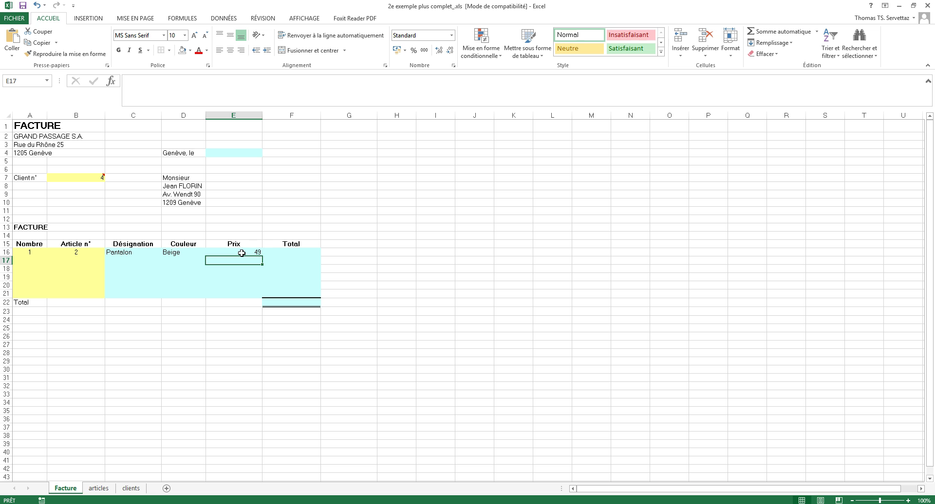
# Enter =E16*A16 in F16 as the first line's Total.
pyautogui.click(288, 252)
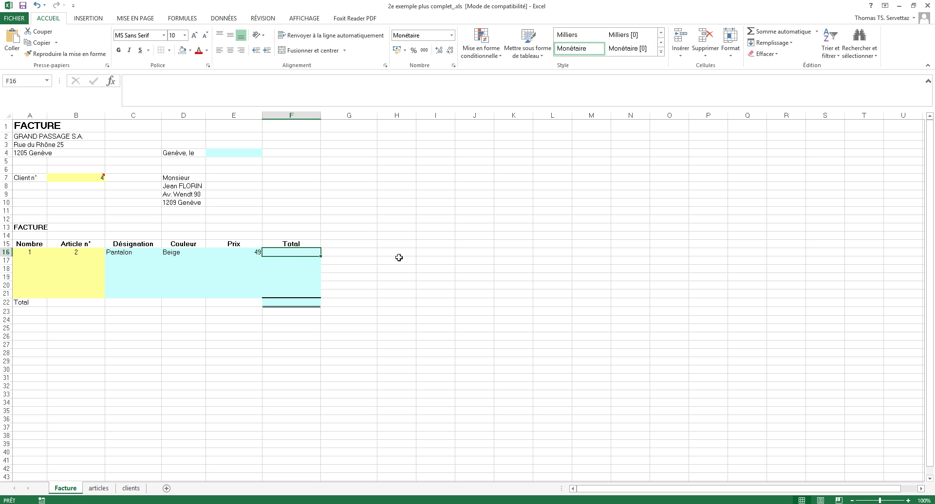
pyautogui.write('=')
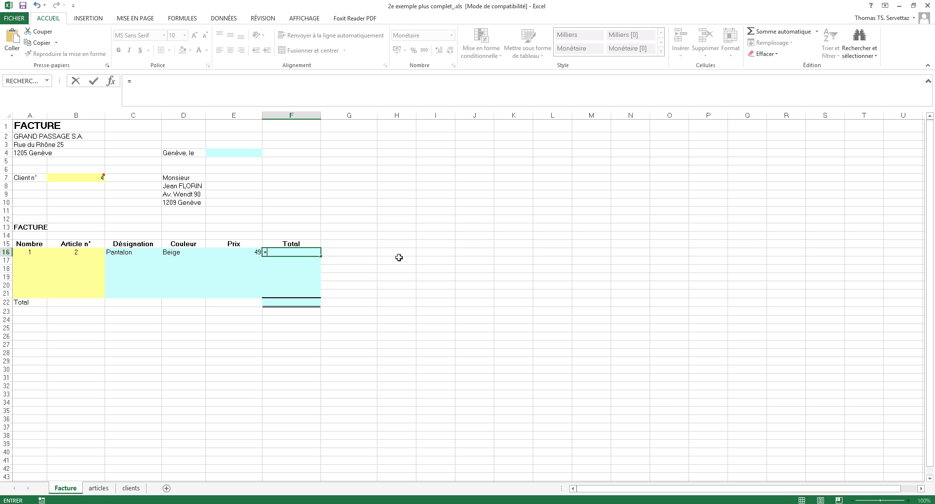
pyautogui.click(237, 253)
pyautogui.write('*')
pyautogui.click(32, 251)
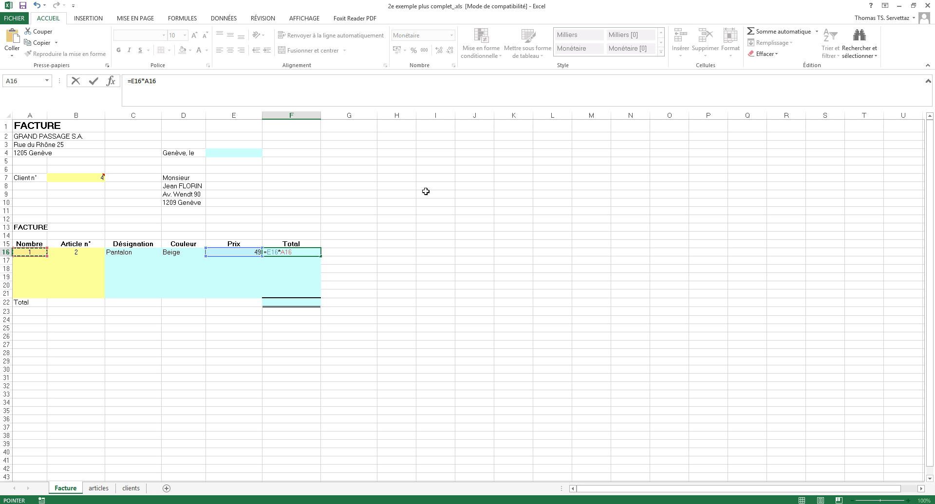
pyautogui.press('Return')
# Change the first line's quantity to 10, giving a Total of 490,00 CHF.
pyautogui.click(34, 253)
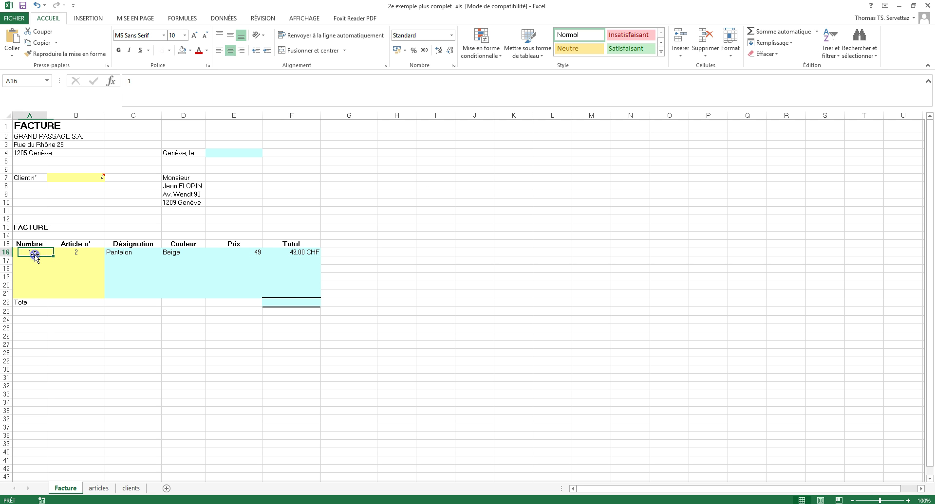
pyautogui.write('10')
pyautogui.press('Return')
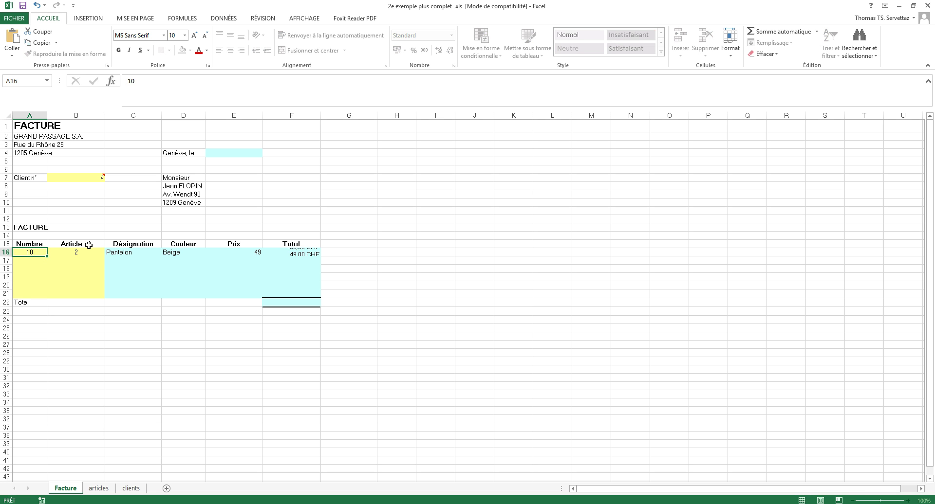
pyautogui.click(76, 252)
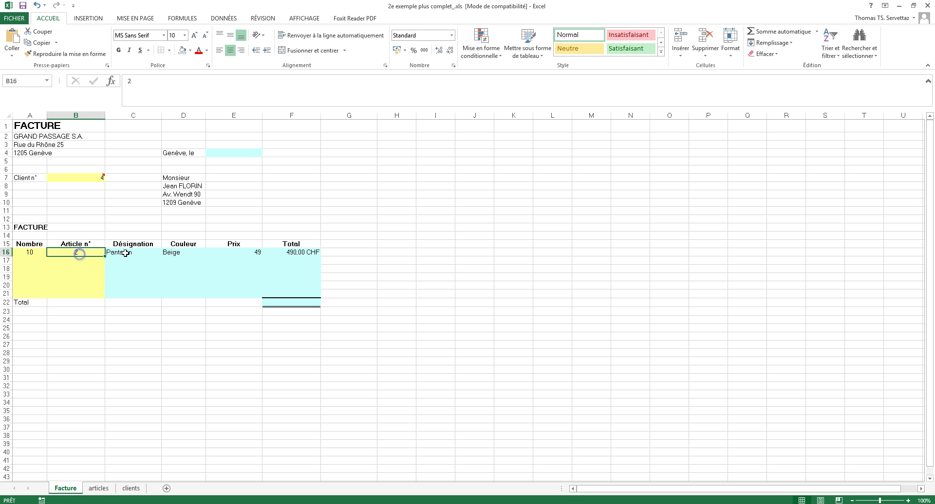
# Set B16 to article 1 and fill the Désignation lookup down to C21.
pyautogui.write('1')
pyautogui.press('Return')
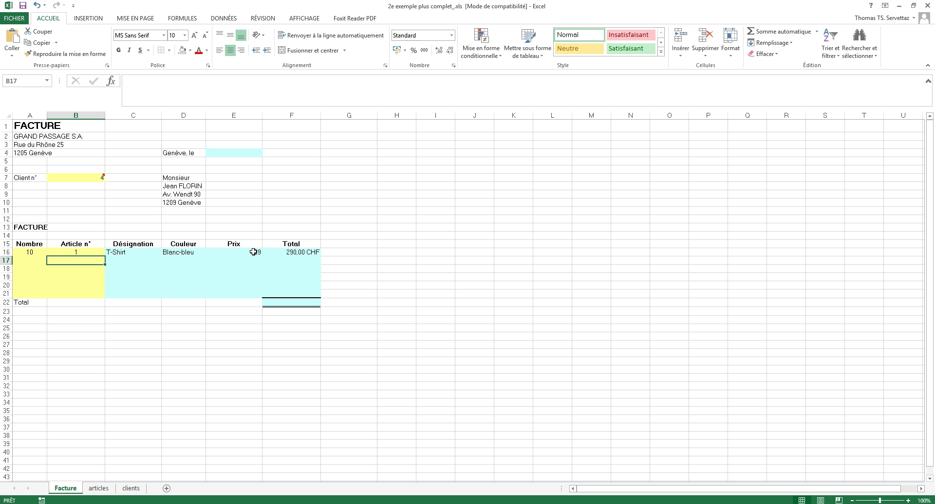
pyautogui.click(143, 254)
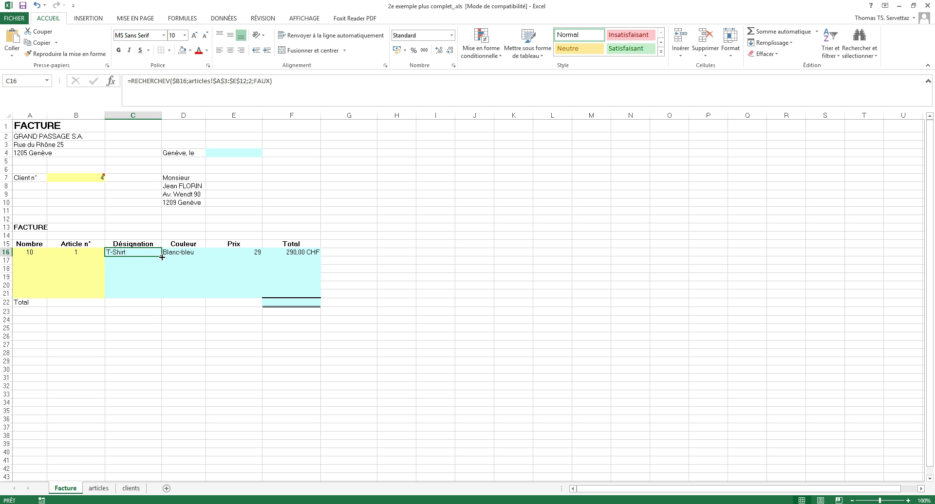
pyautogui.moveTo(162, 257); pyautogui.dragTo(157, 295)
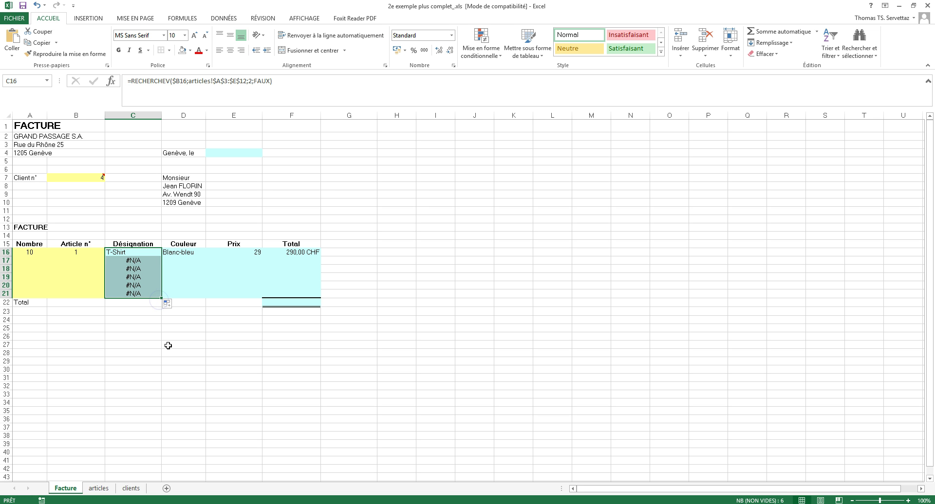
# Inspect the copied lookup in C17 and check article numbers on the articles sheet.
pyautogui.click(91, 261)
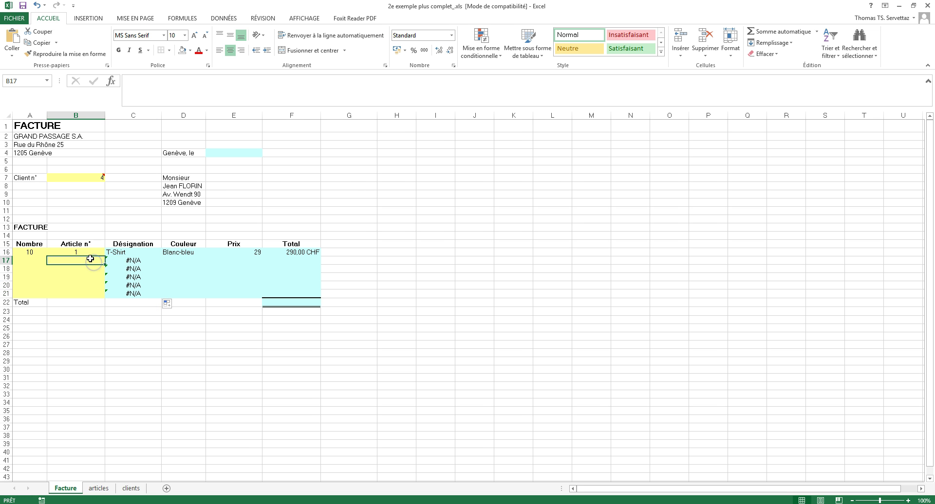
pyautogui.doubleClick(130, 261)
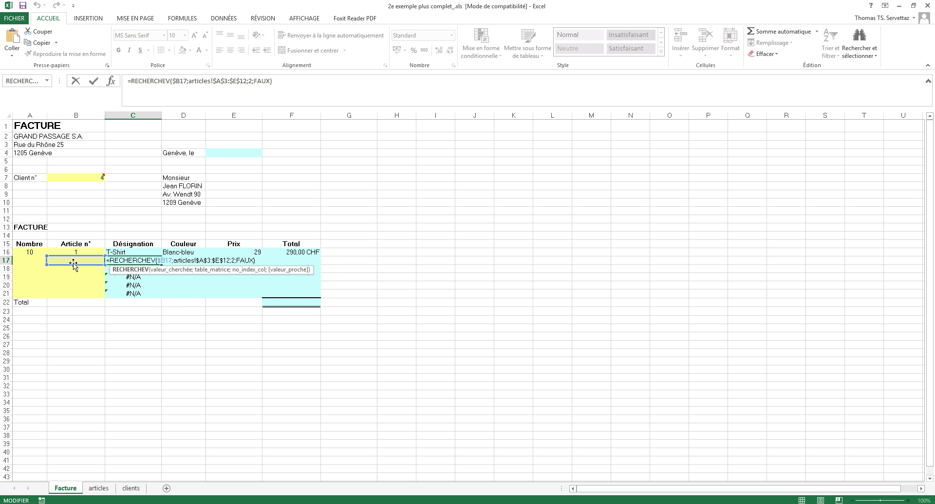
pyautogui.press('Escape')
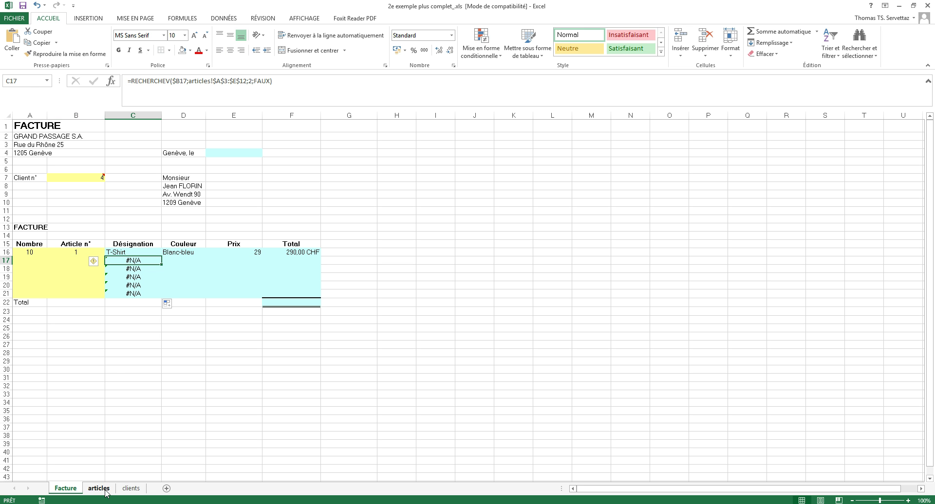
pyautogui.click(106, 490)
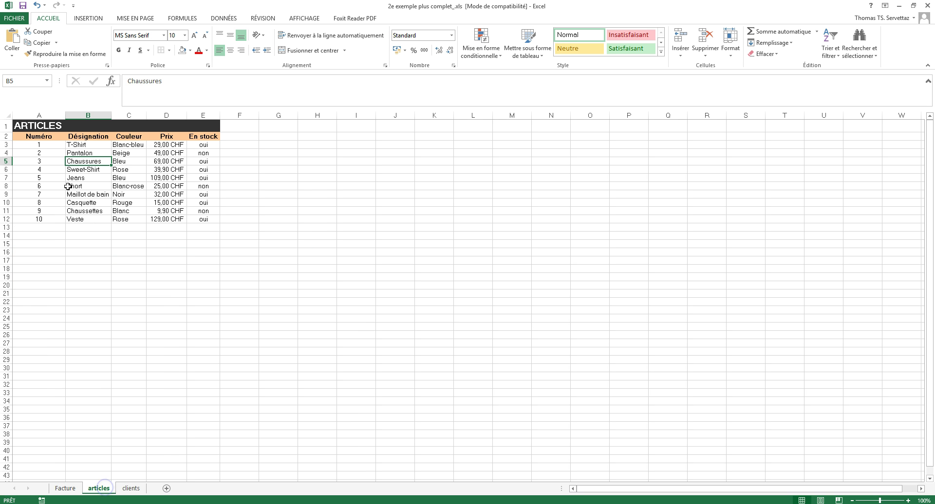
pyautogui.click(66, 488)
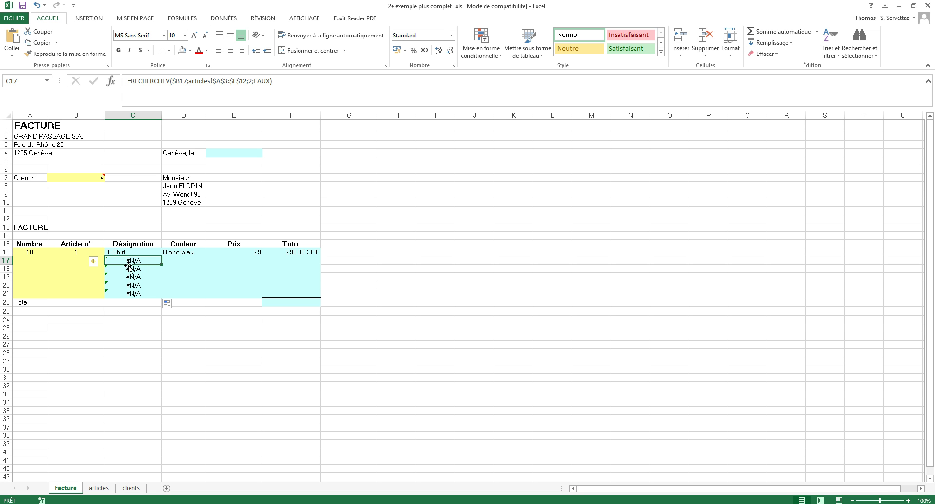
# Enter article numbers 2, 3, 5, 8 and 9 in B17:B21.
pyautogui.click(70, 262)
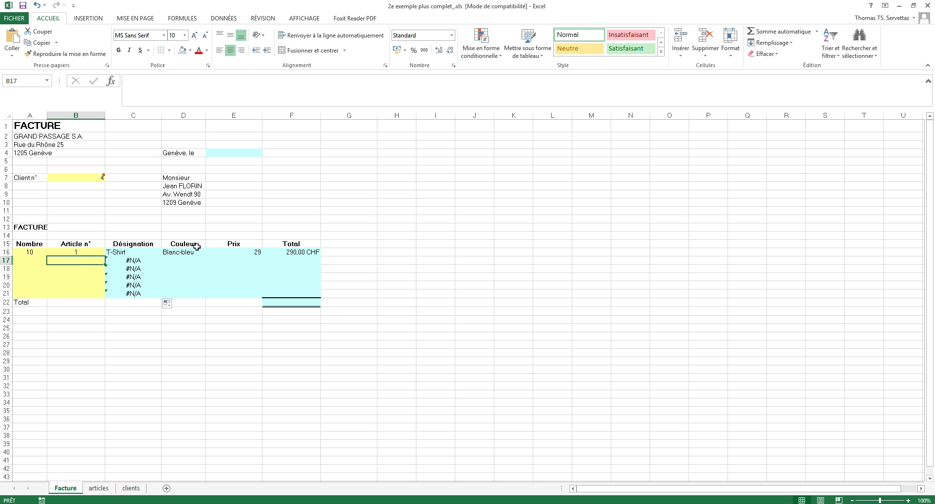
pyautogui.write('2')
pyautogui.press('Return')
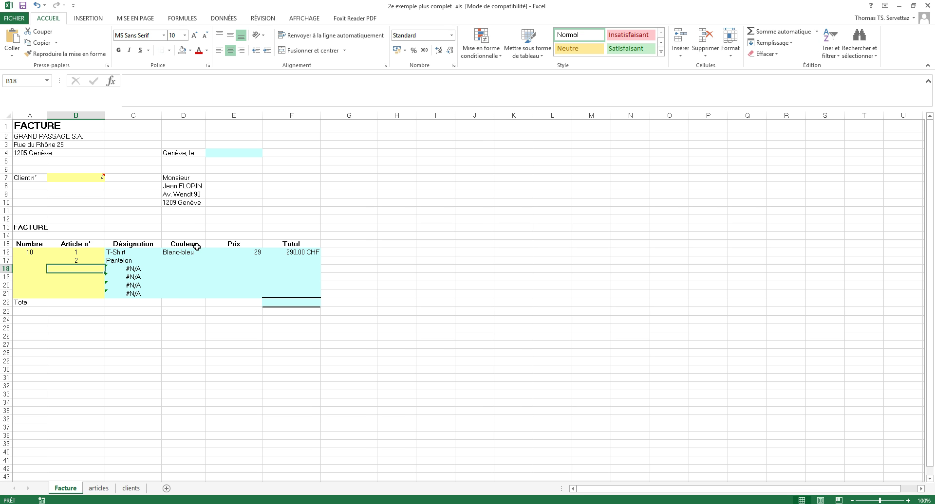
pyautogui.press('Up')
pyautogui.press('Left')
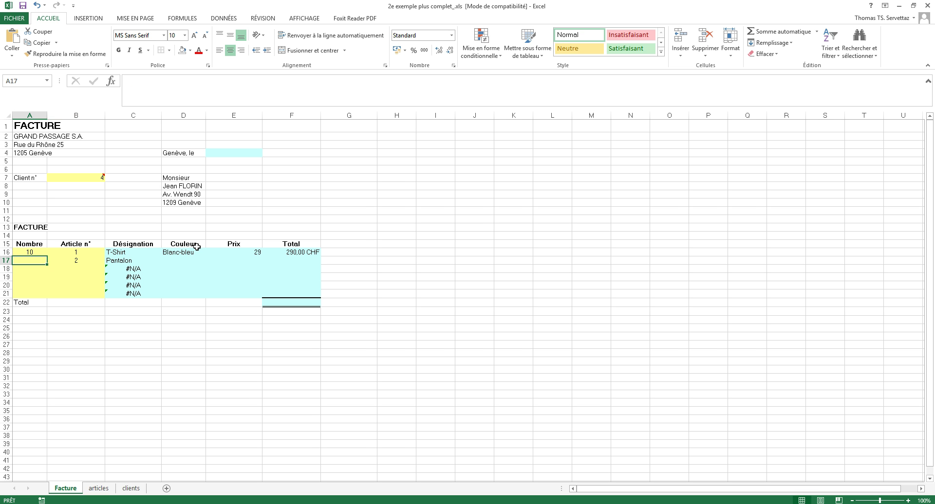
pyautogui.press('Right')
pyautogui.press('Right')
pyautogui.press('Left')
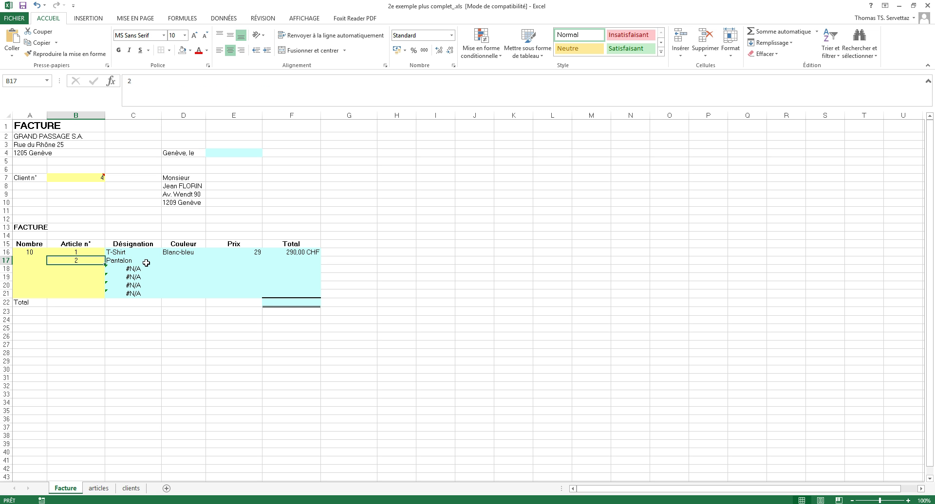
pyautogui.press('Return')
pyautogui.write('3')
pyautogui.press('Return')
pyautogui.write('5')
pyautogui.press('Return')
pyautogui.write('8')
pyautogui.press('Return')
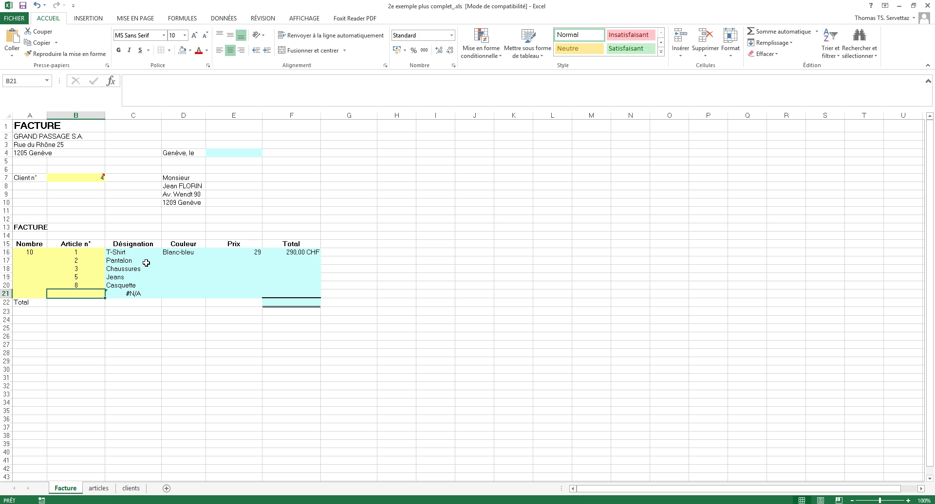
pyautogui.write('9')
pyautogui.press('Return')
# Enter quantities 1, 3, 6, 7 and 20 in A17:A21.
pyautogui.press('Left')
pyautogui.press('Up')
pyautogui.press('Up')
pyautogui.press('Up')
pyautogui.press('Up')
pyautogui.press('Up')
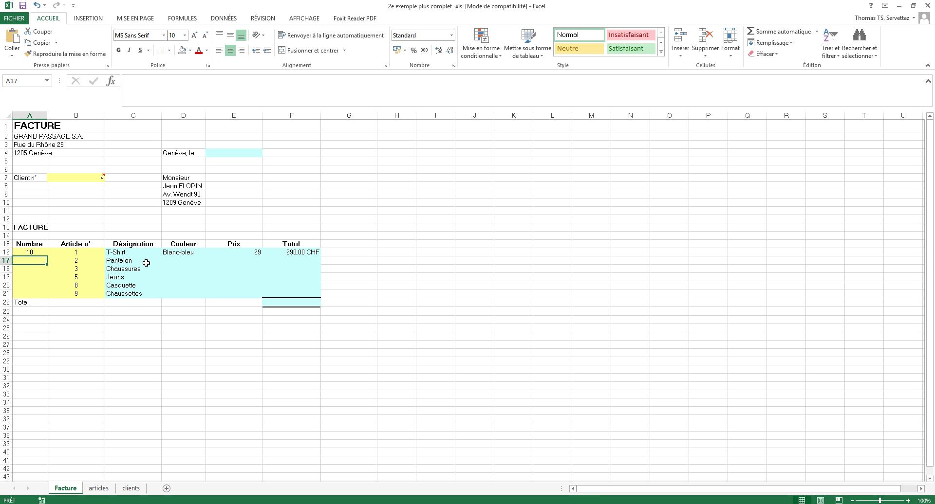
pyautogui.write('1')
pyautogui.press('Return')
pyautogui.write('3')
pyautogui.press('Return')
pyautogui.write('6')
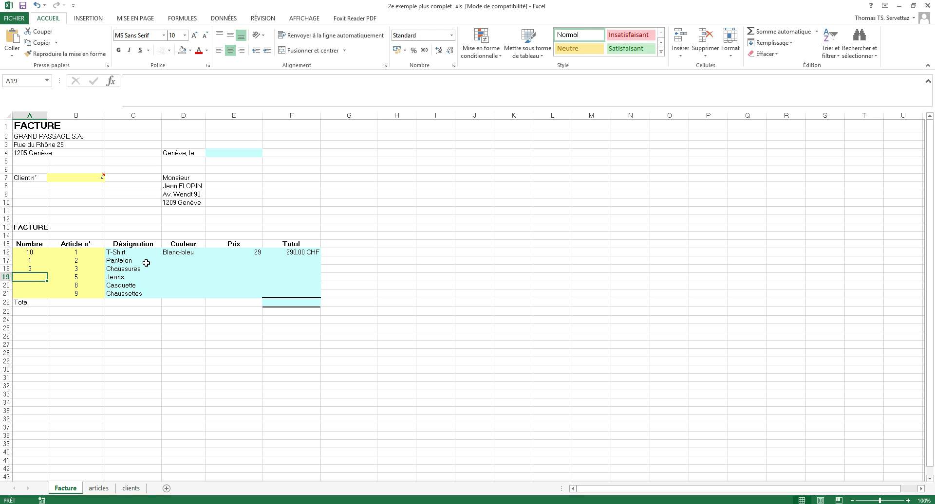
pyautogui.press('Return')
pyautogui.write('7')
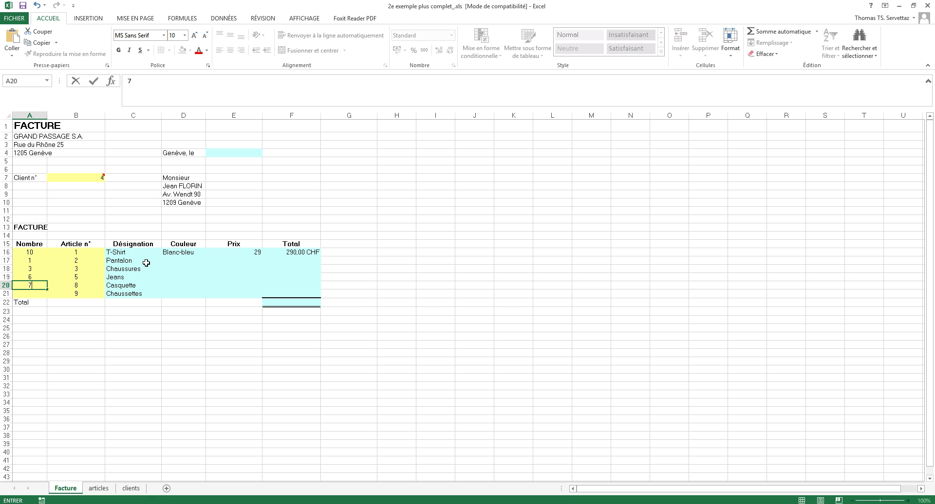
pyautogui.press('Return')
pyautogui.write('20')
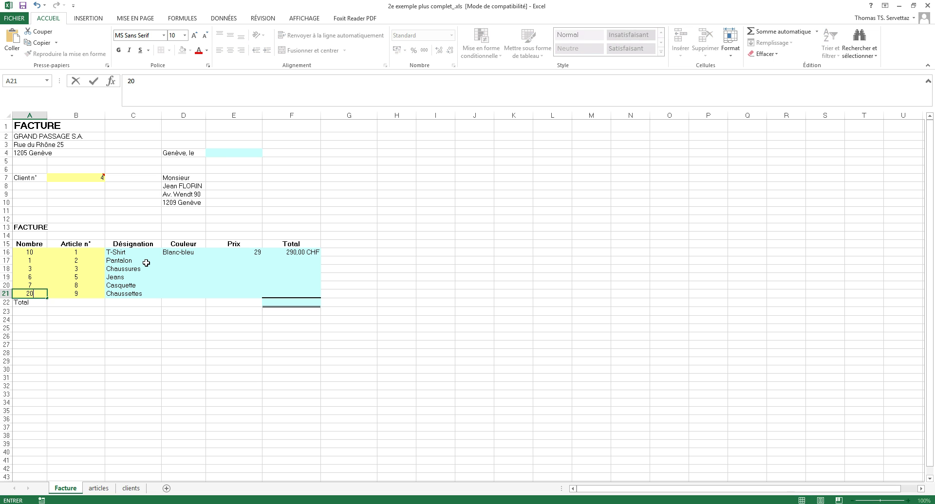
pyautogui.press('Tab')
pyautogui.press('Tab')
pyautogui.press('Tab')
pyautogui.press('Tab')
pyautogui.press('Left')
pyautogui.press('Up')
pyautogui.press('Up')
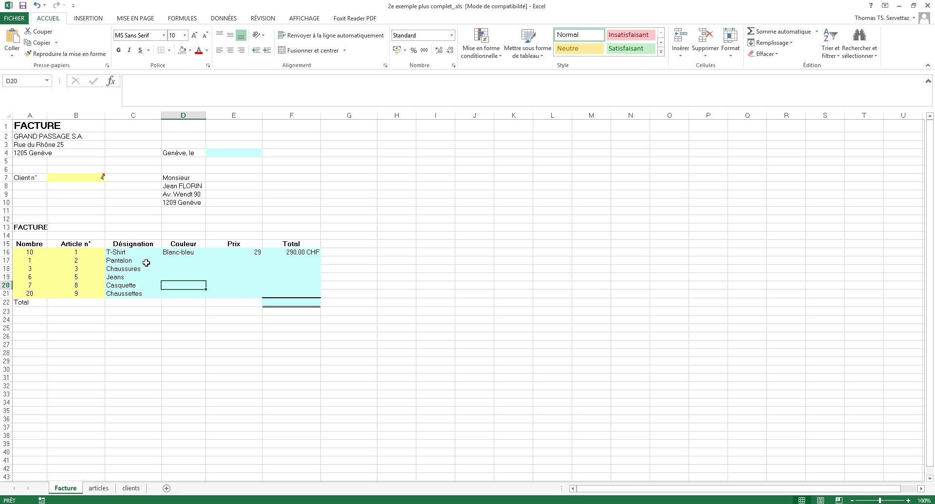
# Fill the colour, price and line-total formulas in D16:F16 down to row 21.
pyautogui.moveTo(145, 263); pyautogui.dragTo(143, 292)
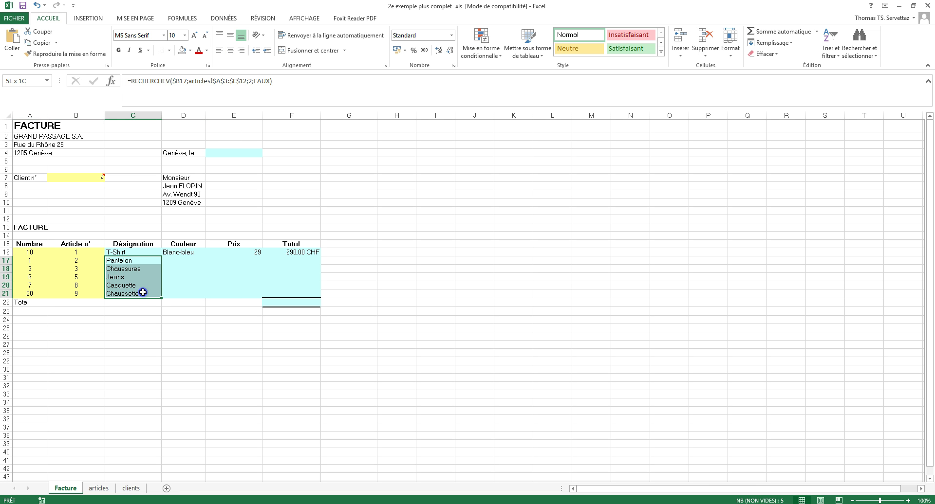
pyautogui.click(177, 295)
pyautogui.click(193, 253)
pyautogui.moveTo(205, 259); pyautogui.dragTo(205, 296)
pyautogui.click(251, 252)
pyautogui.moveTo(262, 255); pyautogui.dragTo(255, 296)
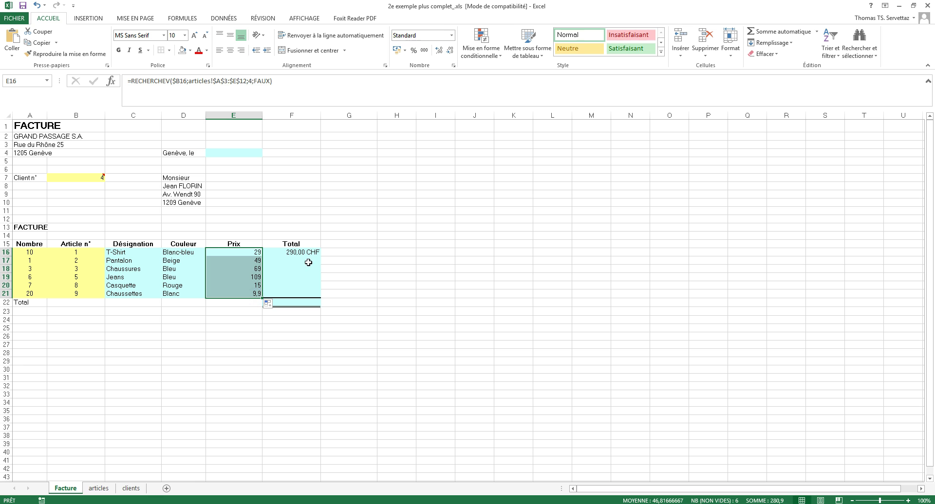
pyautogui.click(308, 254)
pyautogui.moveTo(320, 256); pyautogui.dragTo(316, 295)
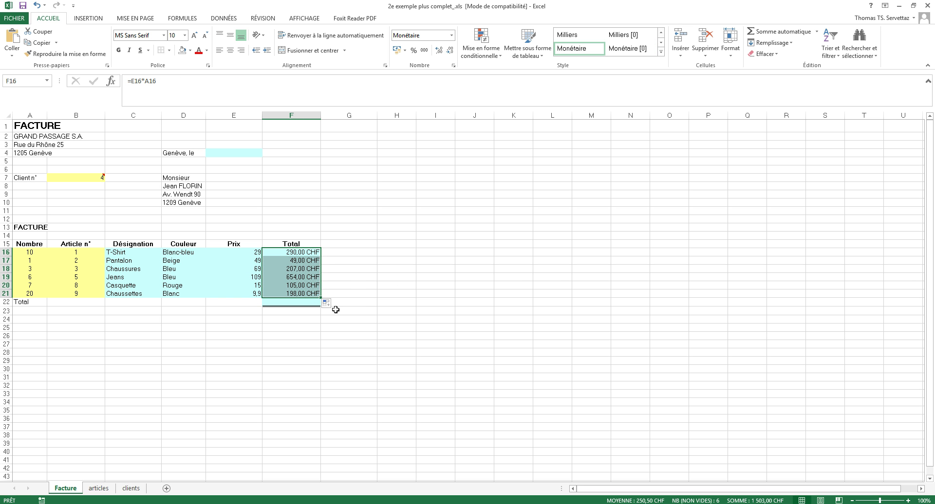
# Enter =SOMME(F16:F21) in F22, giving 1 503,00 CHF.
pyautogui.click(304, 302)
pyautogui.write('=somme(')
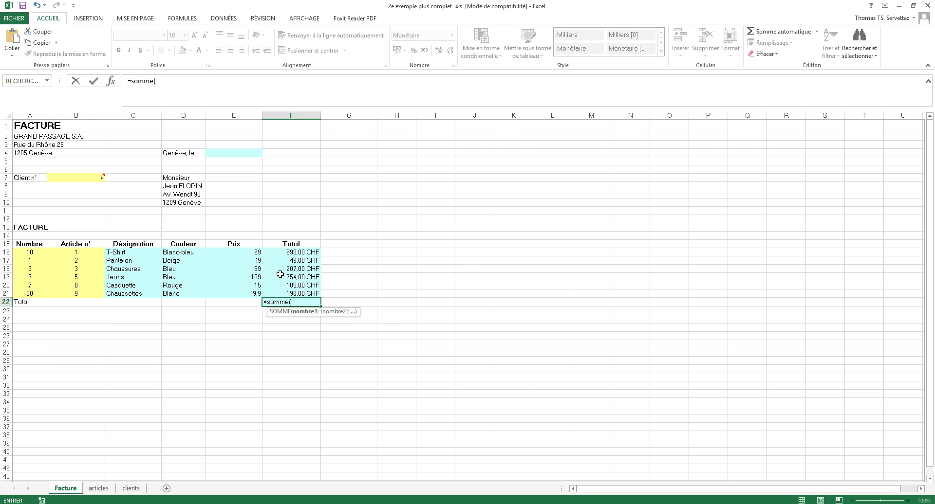
pyautogui.moveTo(289, 252); pyautogui.dragTo(293, 291)
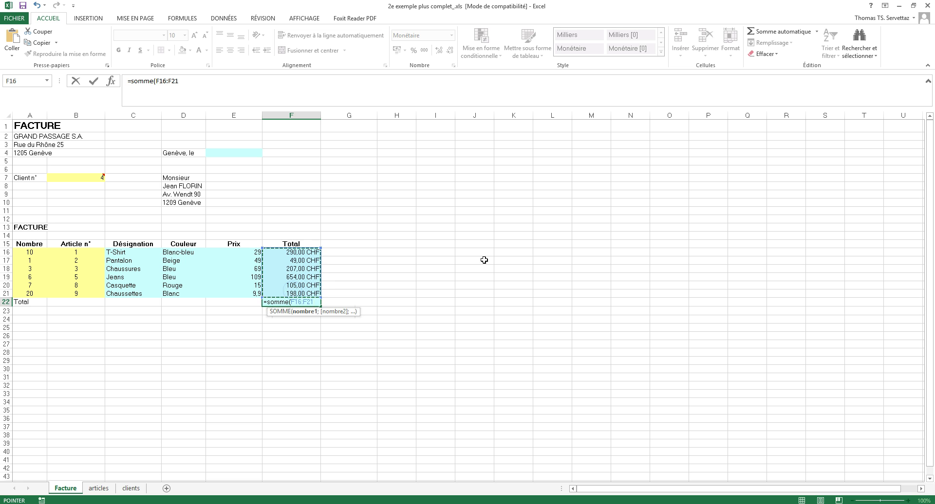
pyautogui.press('Return')
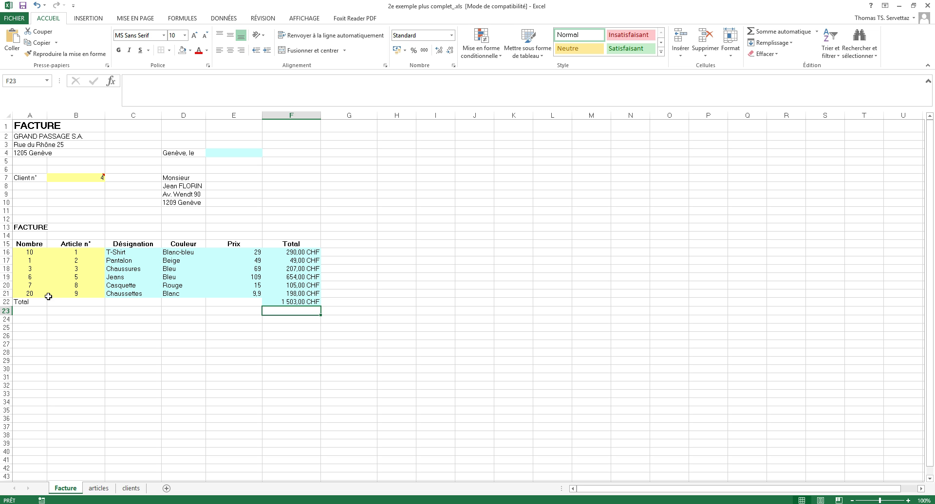
# Clear the quantities and article numbers in A18:B21.
pyautogui.moveTo(6, 252); pyautogui.dragTo(6, 260)
pyautogui.click(7, 260)
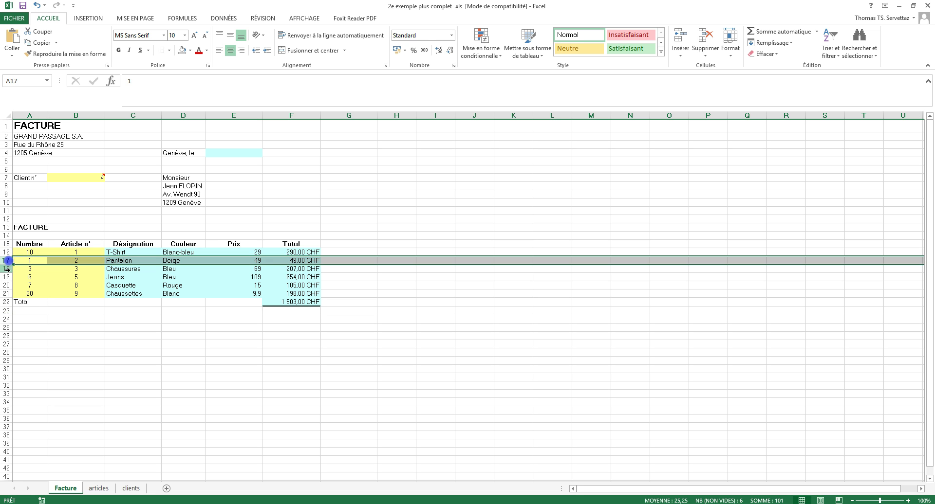
pyautogui.click(6, 277)
pyautogui.click(8, 285)
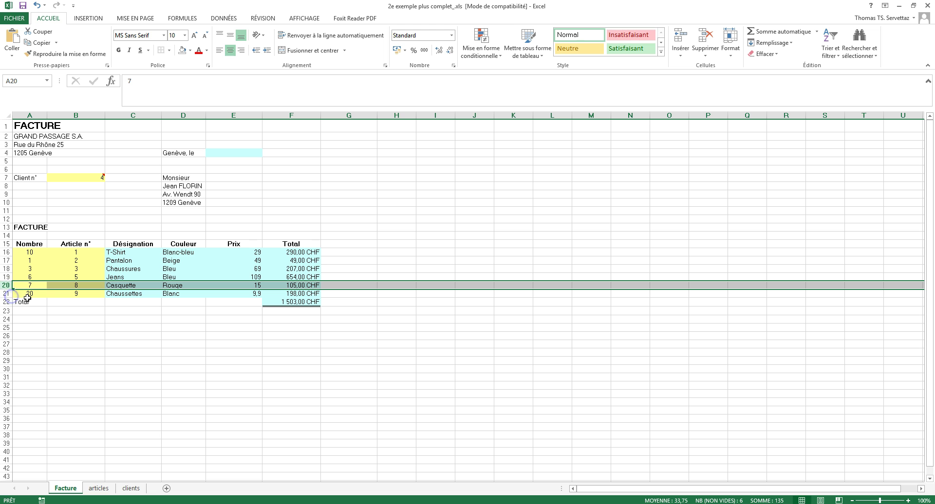
pyautogui.moveTo(46, 269); pyautogui.dragTo(67, 294)
pyautogui.press('Delete')
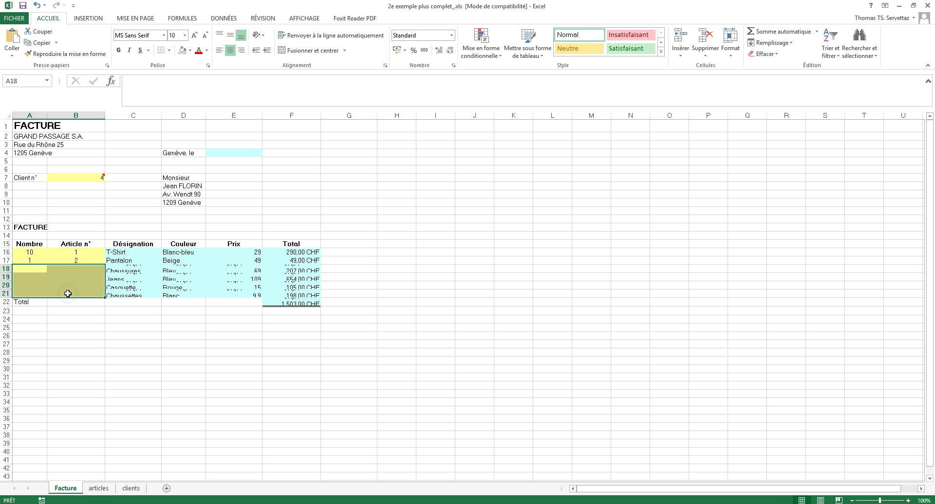
# Inspect the resulting #N/A lookups in C18 and E18, then select C16.
pyautogui.click(121, 268)
pyautogui.click(233, 269)
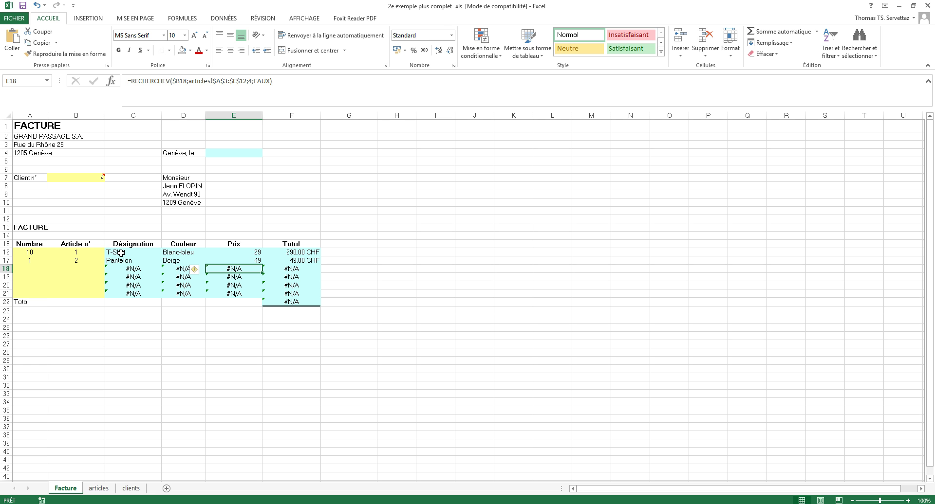
pyautogui.click(121, 253)
# Wrap C16's RECHERCHEV designation lookup in =SI(ESTNUM(B16);…;"") so rows without an article stay blank.
pyautogui.doubleClick(111, 253)
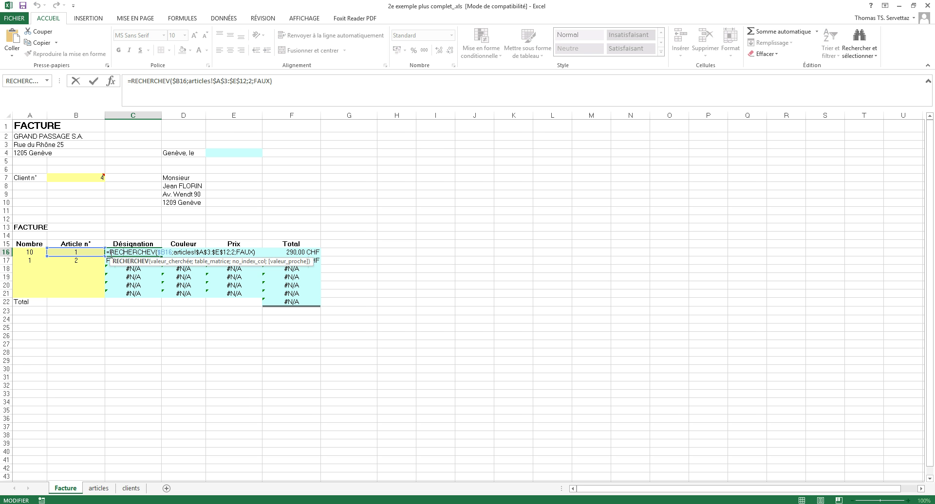
pyautogui.click(107, 252)
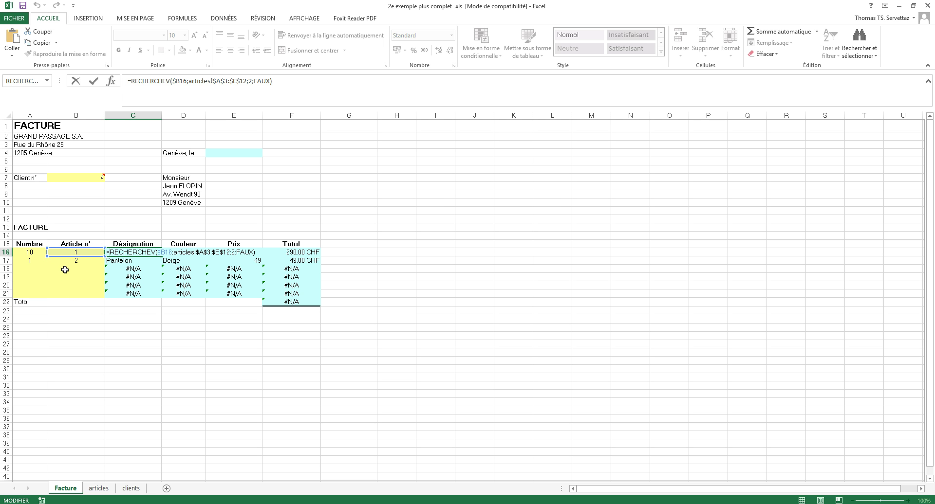
pyautogui.write('si')
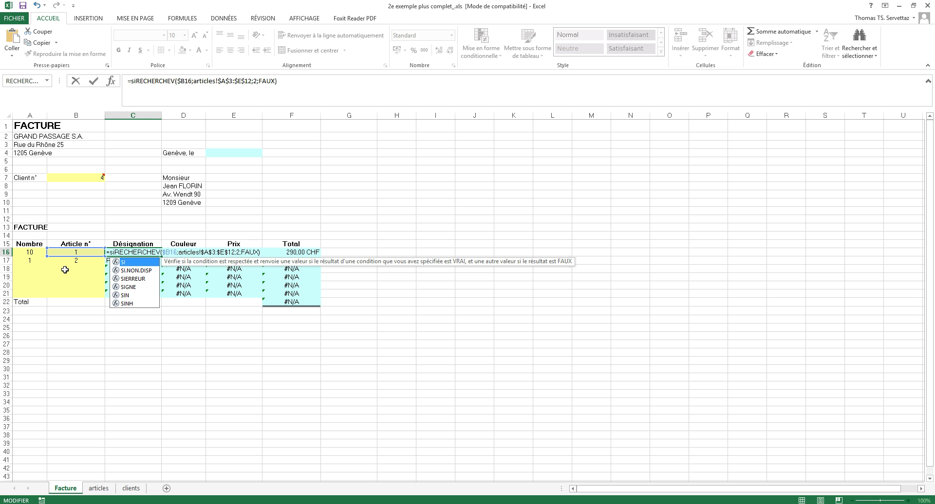
pyautogui.write('(est')
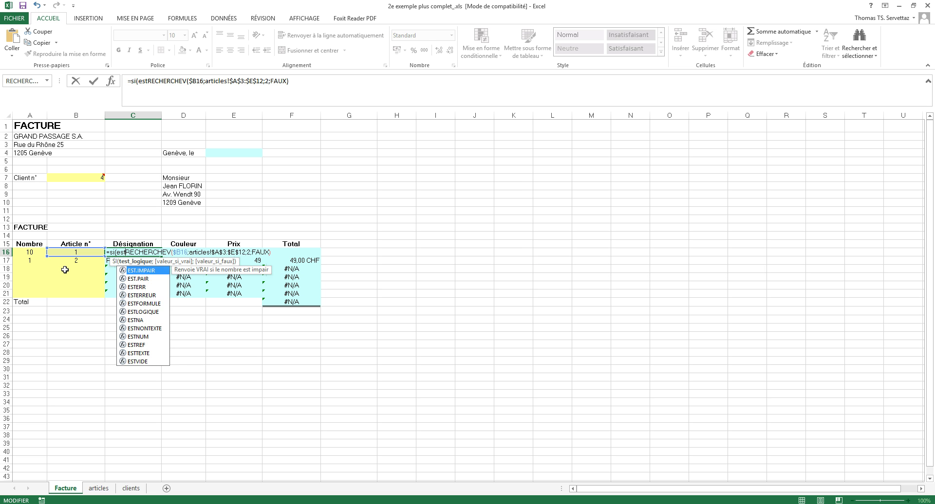
pyautogui.write('num(')
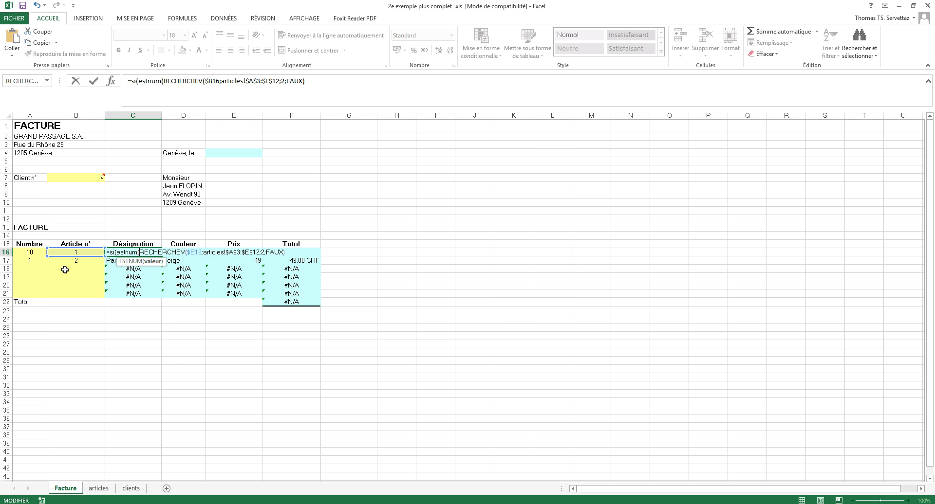
pyautogui.click(76, 252)
pyautogui.write(');')
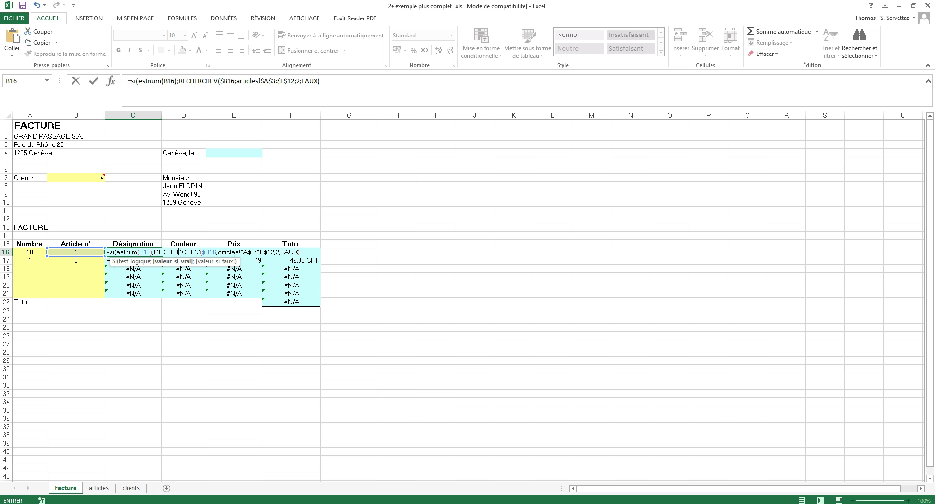
pyautogui.click(301, 252)
pyautogui.write(';')
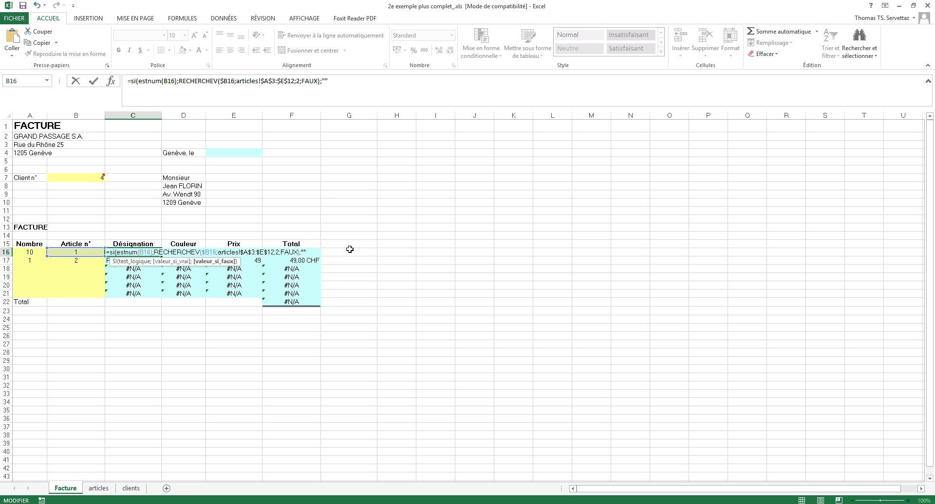
pyautogui.write('""')
pyautogui.press('Right')
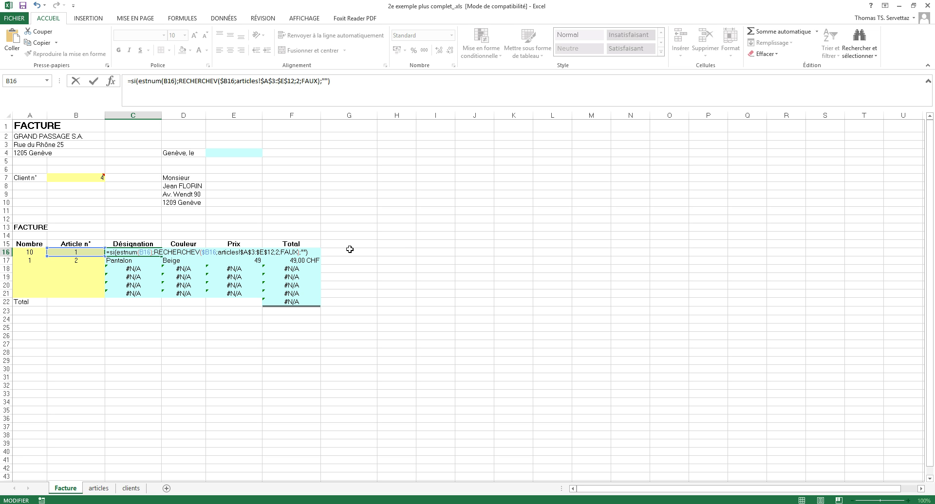
pyautogui.press('Return')
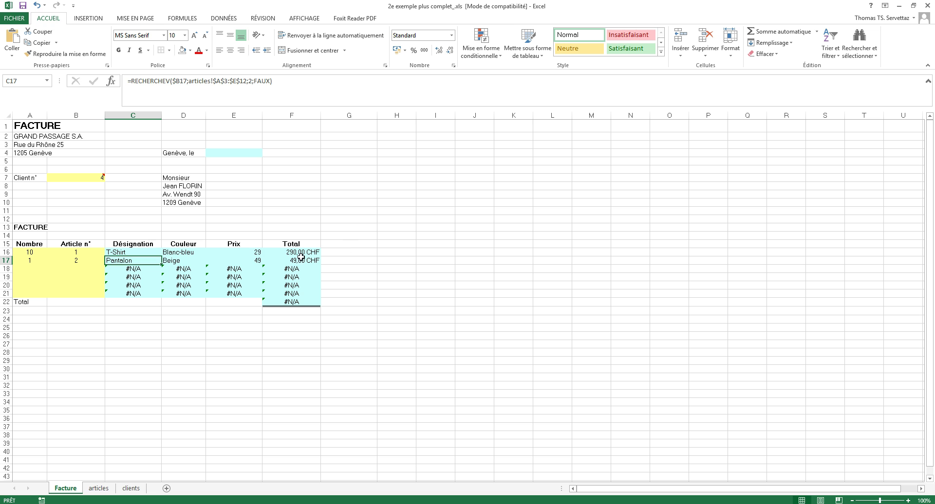
# Fill C16's guarded designation formula down to C22 and check C18's references against C16.
pyautogui.click(156, 254)
pyautogui.moveTo(162, 257); pyautogui.dragTo(144, 309)
pyautogui.click(121, 310)
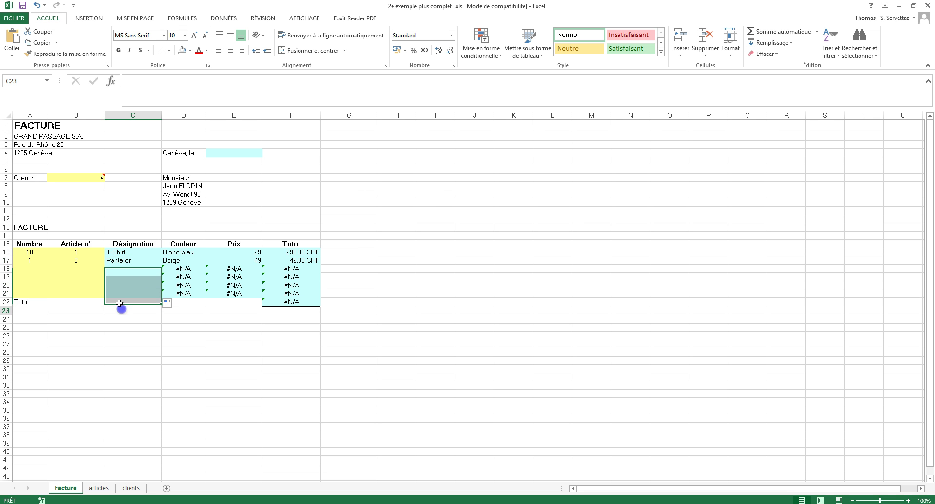
pyautogui.click(86, 269)
pyautogui.click(123, 270)
pyautogui.click(86, 268)
pyautogui.click(121, 267)
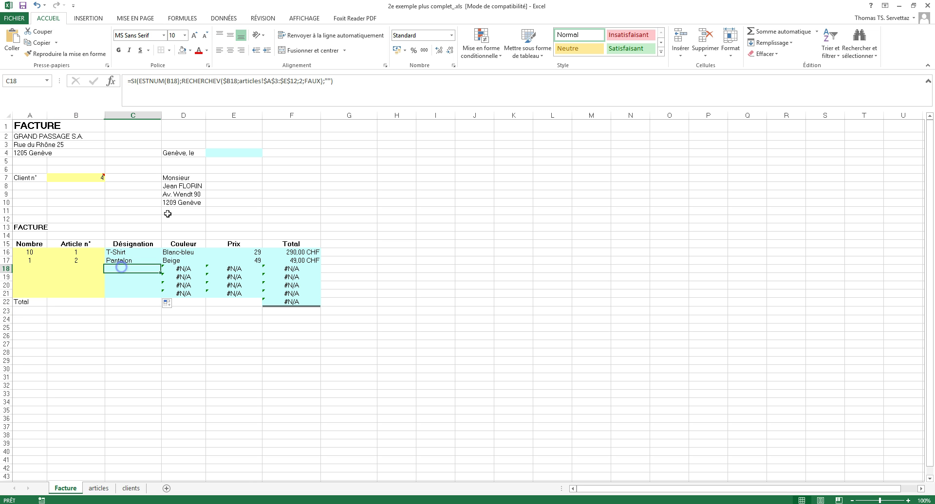
pyautogui.click(325, 81)
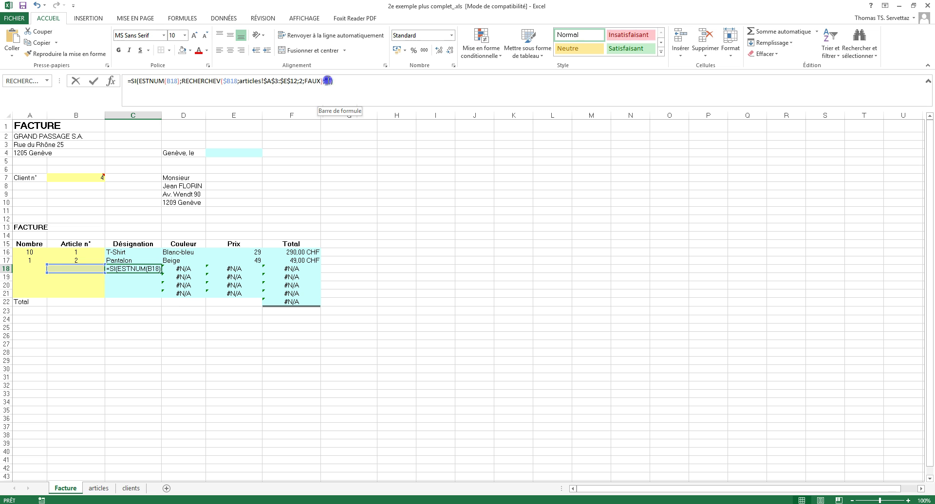
pyautogui.press('Escape')
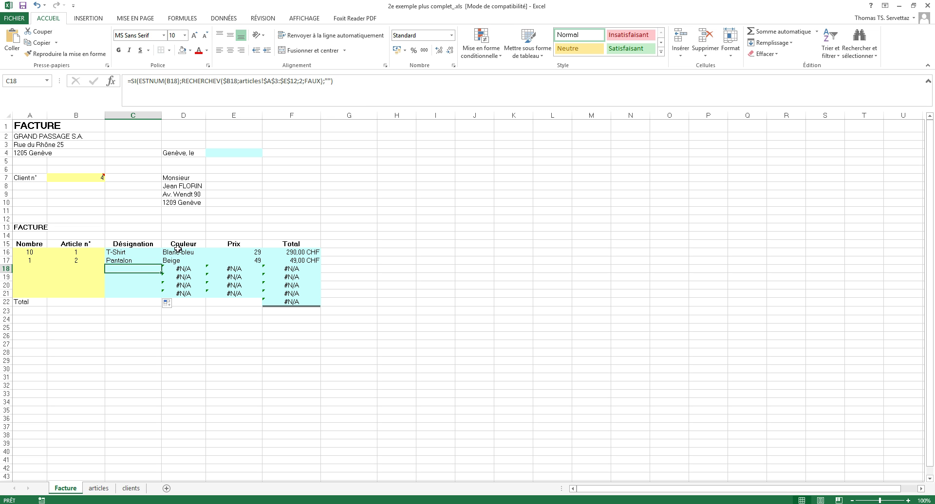
pyautogui.click(147, 253)
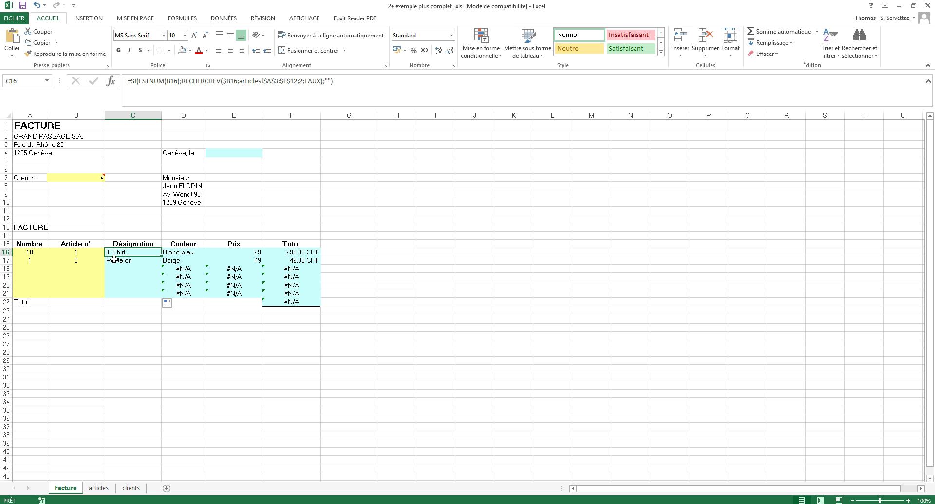
# Check the articles sheet, then enter article number 11 in B18 on Facture.
pyautogui.click(79, 270)
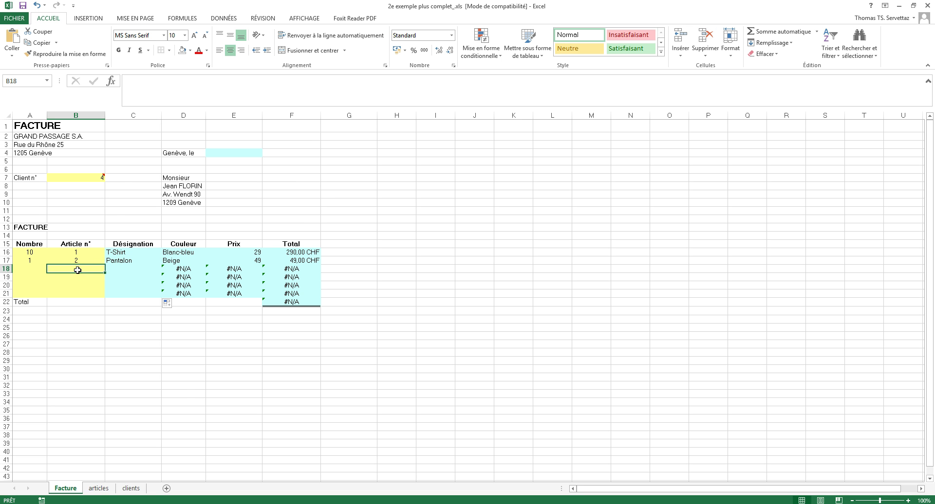
pyautogui.click(100, 489)
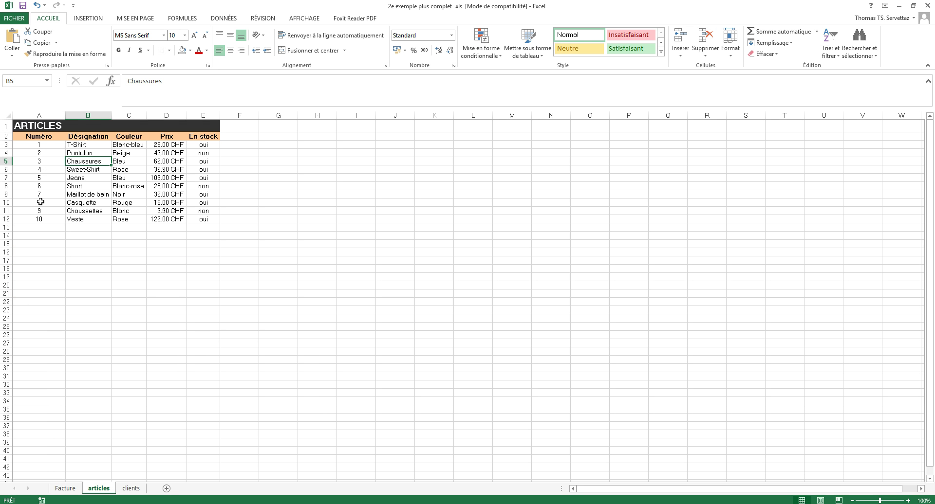
pyautogui.click(65, 489)
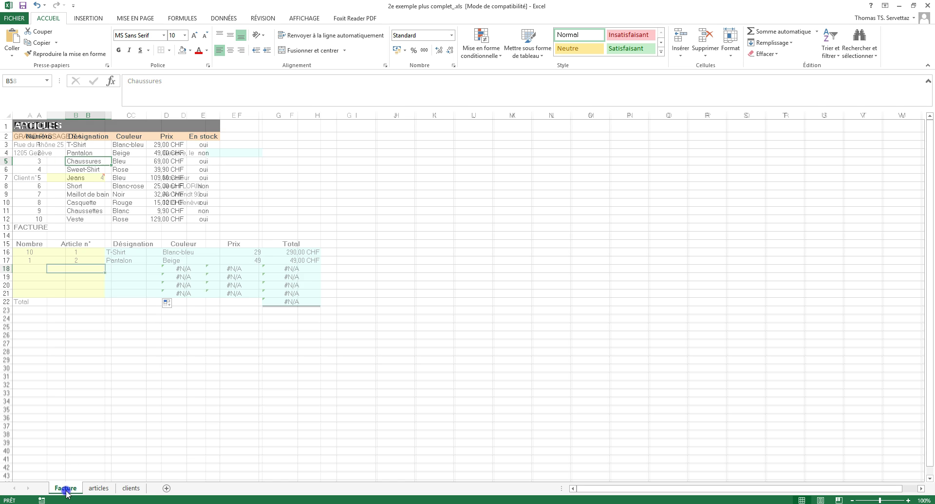
pyautogui.write('11')
pyautogui.press('Return')
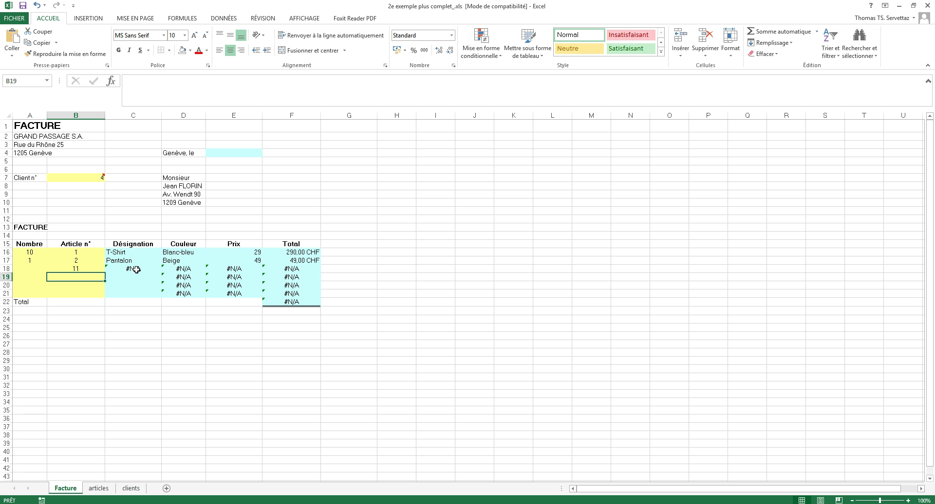
pyautogui.click(87, 268)
# Strip the SI(ESTNUM(B16); wrapper from C16, leaving the plain RECHERCHEV lookup.
pyautogui.doubleClick(112, 253)
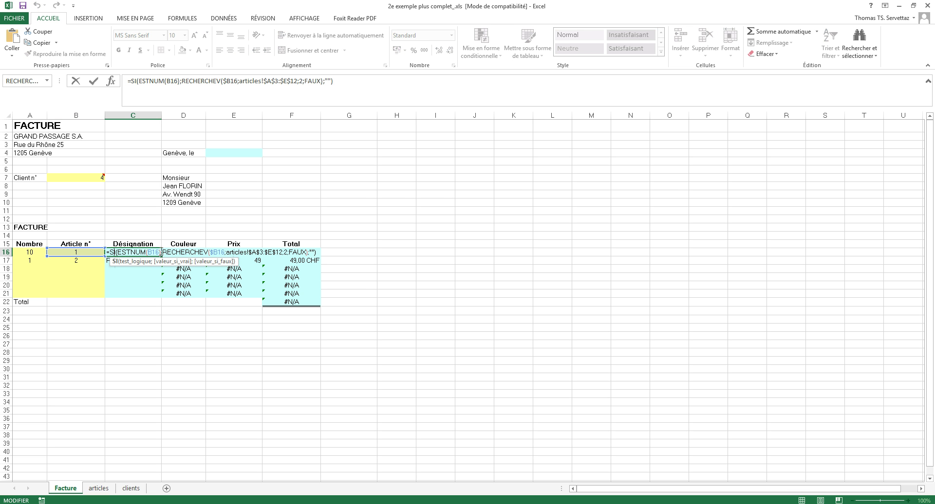
pyautogui.moveTo(164, 252); pyautogui.dragTo(108, 252)
pyautogui.press('Delete')
pyautogui.click(271, 252)
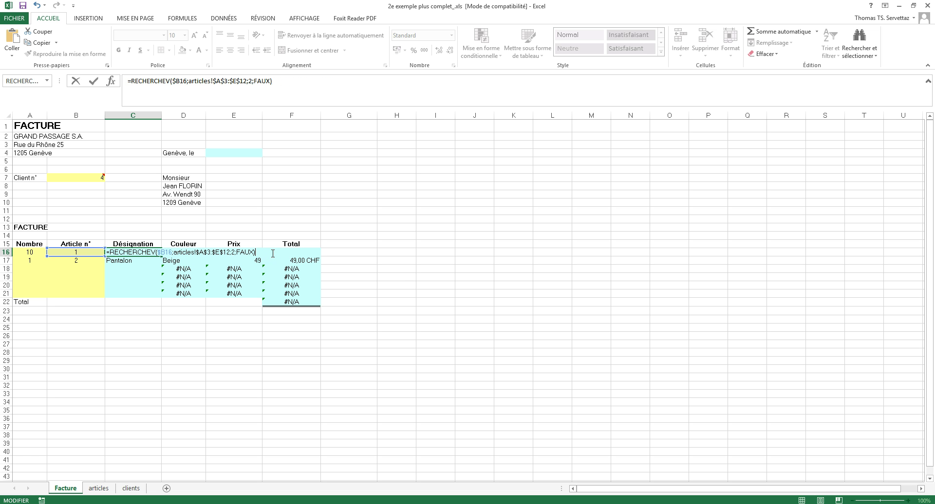
pyautogui.press('Return')
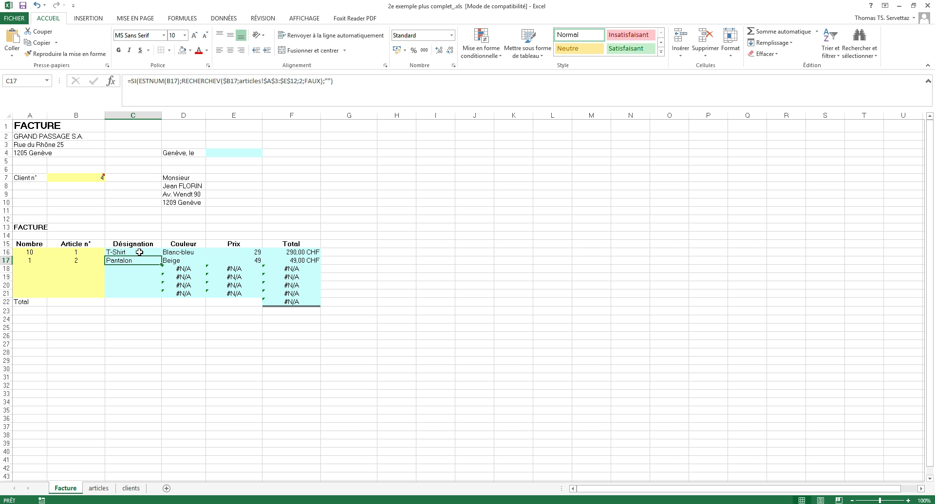
# Undo a mistaken 'si' insertion in C16 that produced #NOM?
pyautogui.doubleClick(139, 252)
pyautogui.click(108, 252)
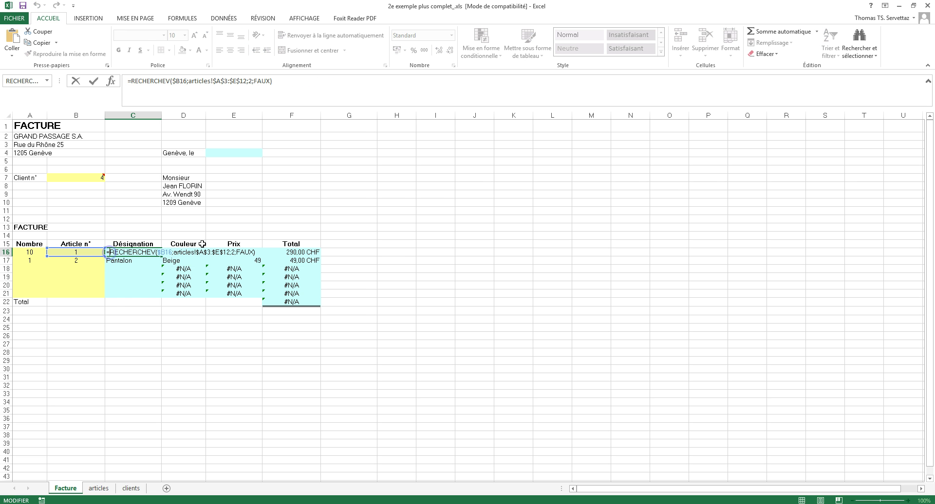
pyautogui.write('si')
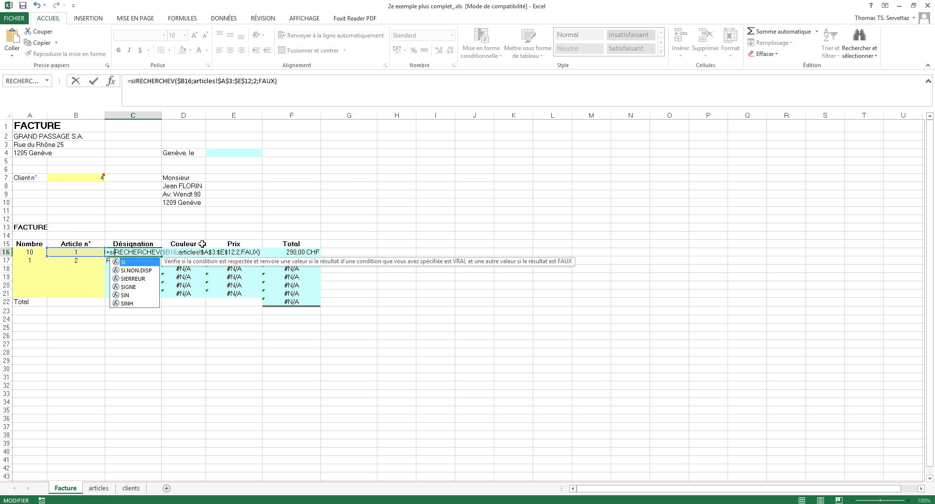
pyautogui.moveTo(262, 252); pyautogui.dragTo(241, 252)
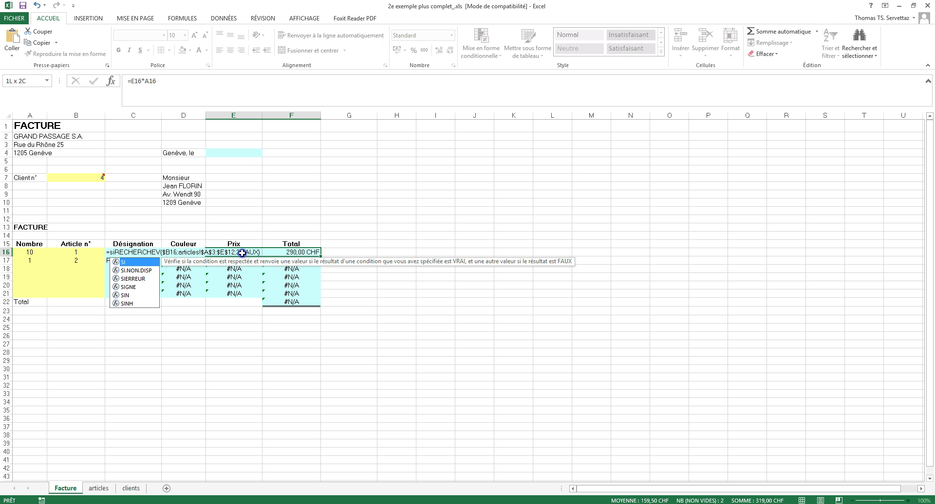
pyautogui.click(113, 254)
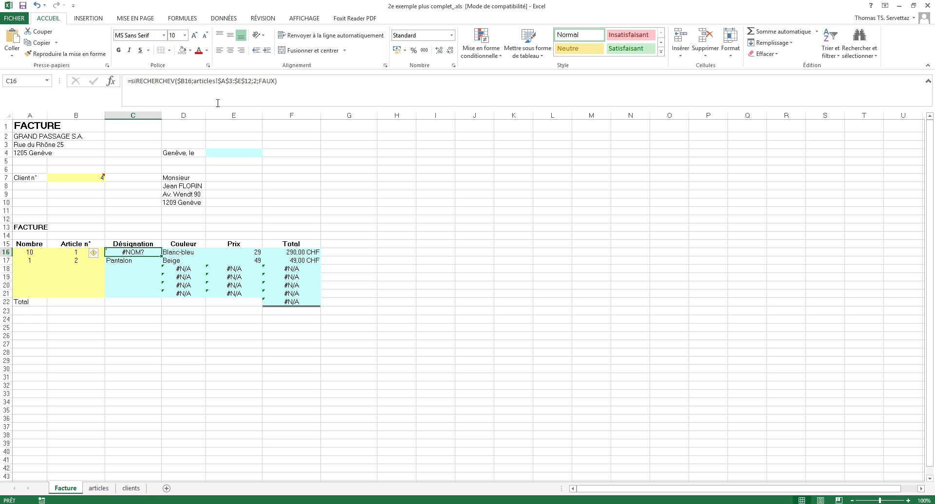
pyautogui.click(37, 5)
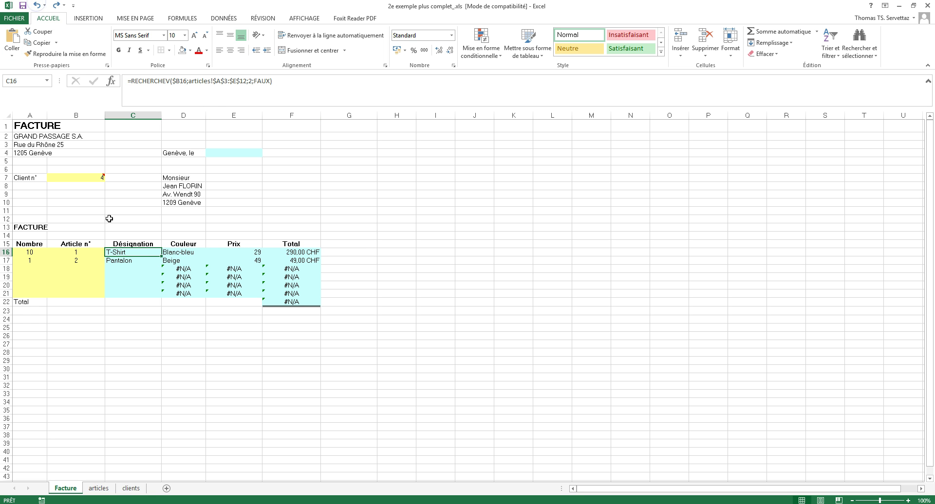
pyautogui.doubleClick(117, 252)
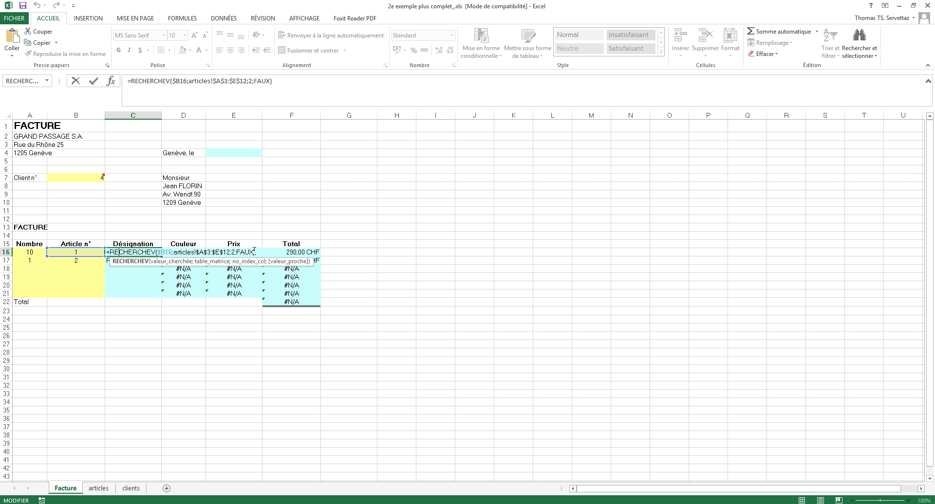
# Rewrite C16 as =SI(ESTERREUR(RECHERCHEV(…));"";RECHERCHEV(…)), pasting the copied lookup as the fallback.
pyautogui.click(108, 253)
pyautogui.write('si(')
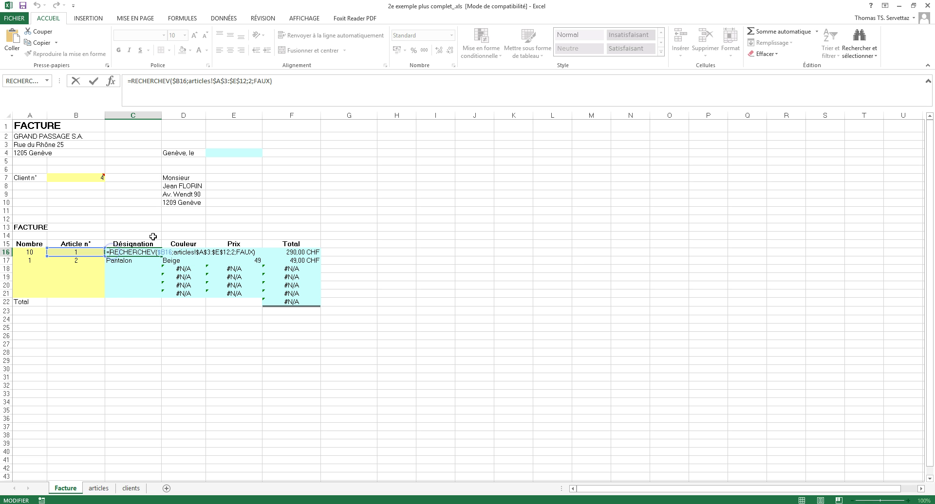
pyautogui.write('esterreur')
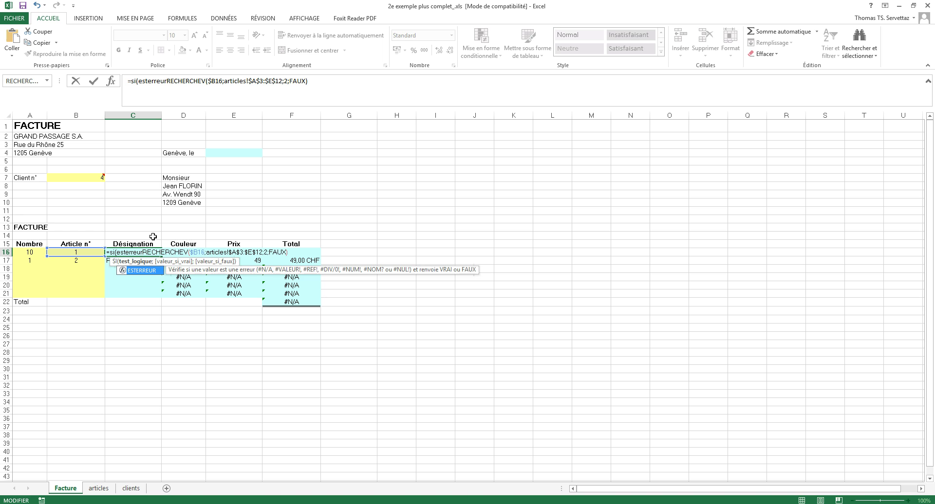
pyautogui.write('(')
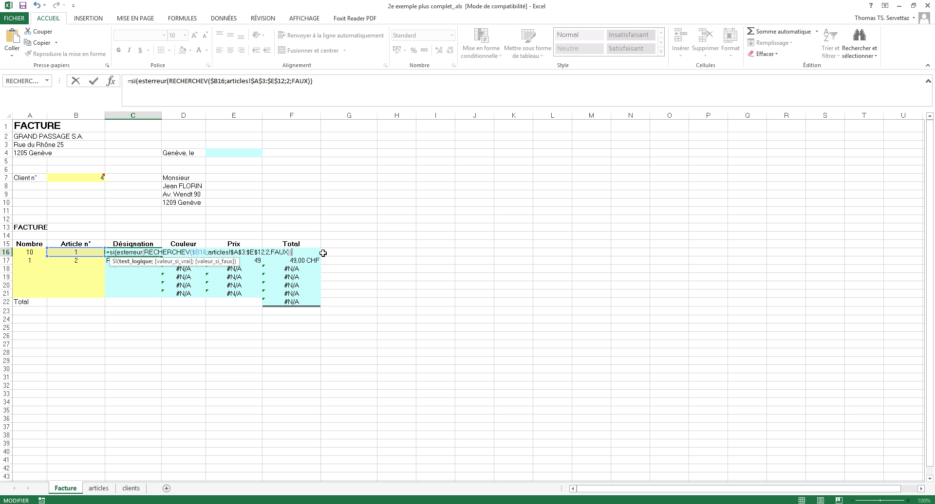
pyautogui.write(';"";')
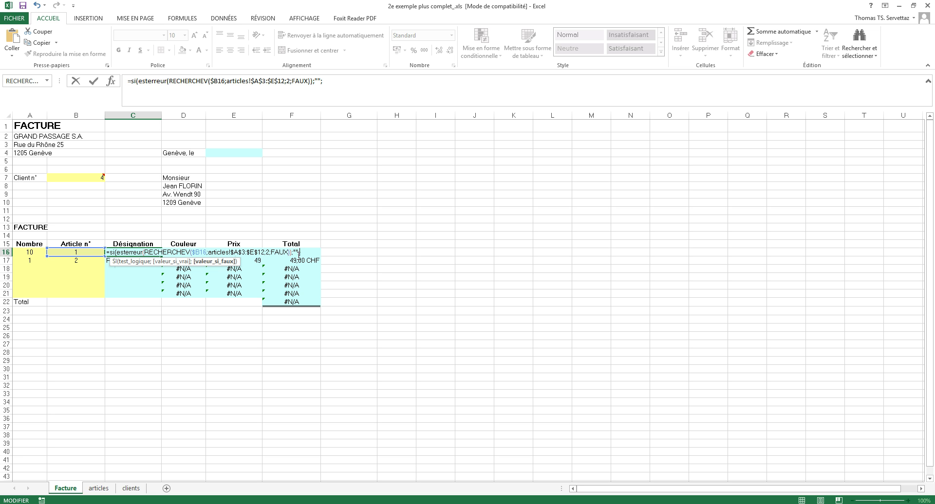
pyautogui.moveTo(144, 253); pyautogui.dragTo(288, 251)
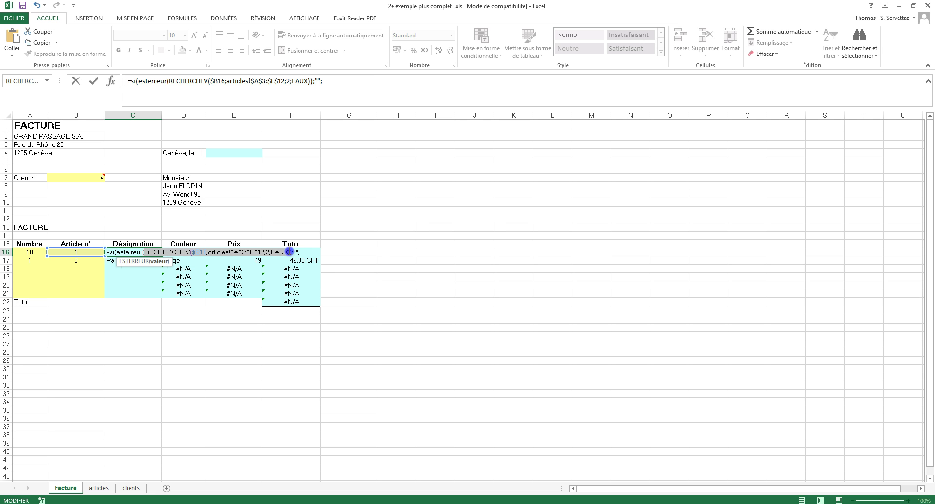
pyautogui.rightClick(280, 252)
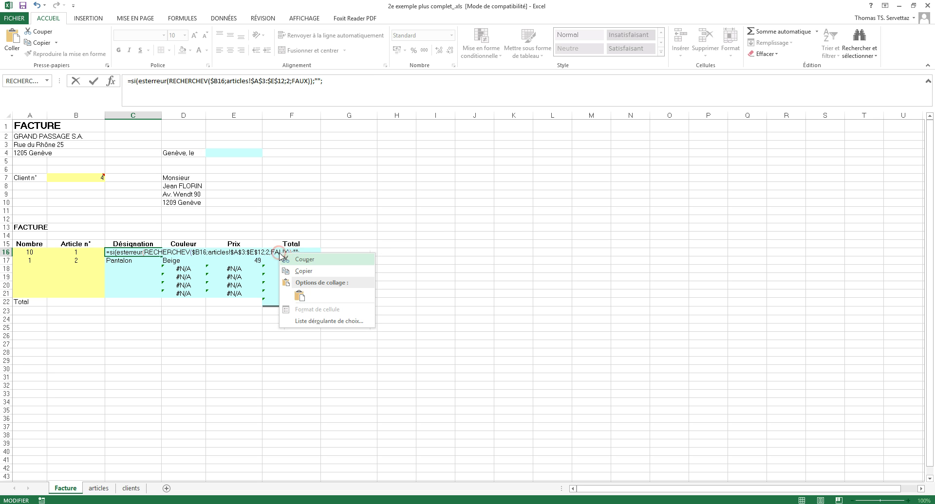
pyautogui.click(296, 268)
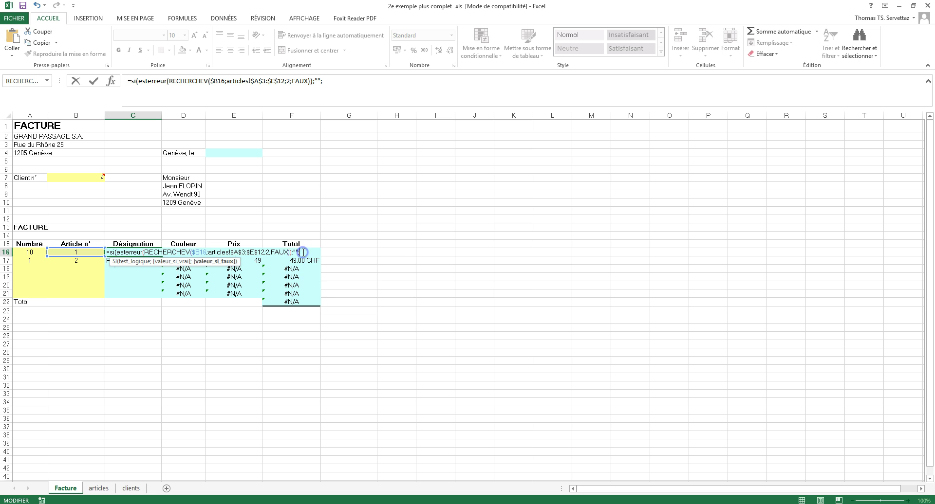
pyautogui.rightClick(304, 252)
pyautogui.click(323, 295)
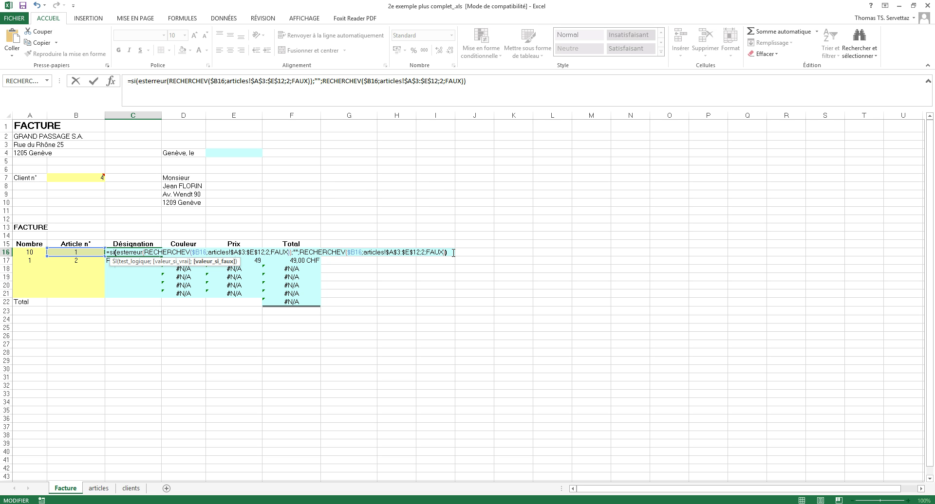
pyautogui.press('Return')
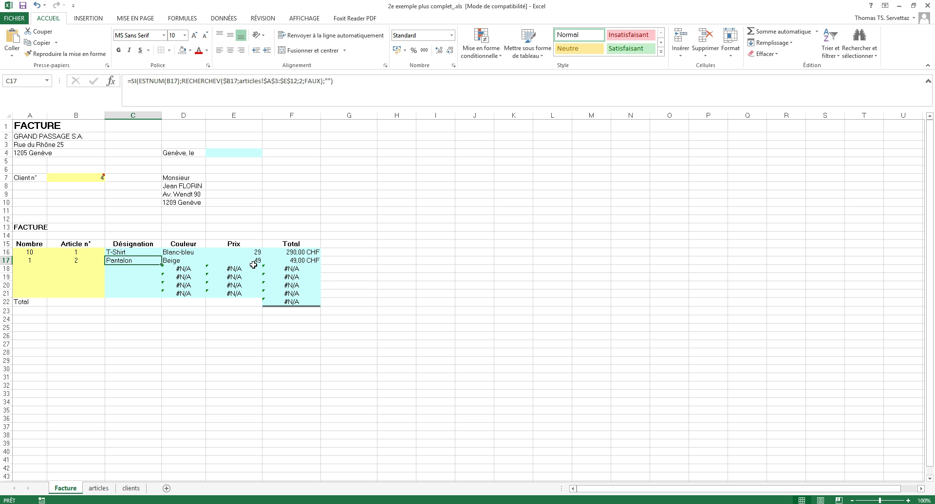
# Fill C16's formula down to C21 and test B18 with article numbers 11 and 1000.
pyautogui.click(124, 250)
pyautogui.moveTo(161, 257); pyautogui.dragTo(155, 297)
pyautogui.click(94, 267)
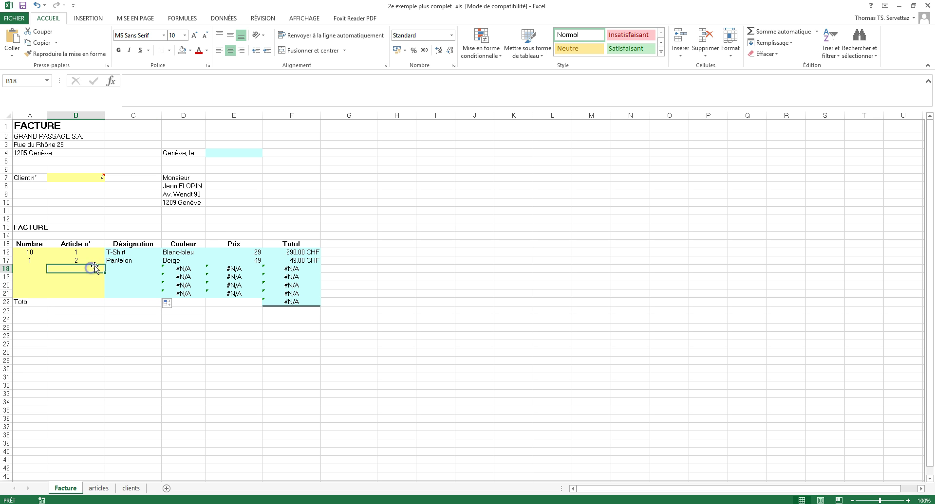
pyautogui.write('11')
pyautogui.press('Return')
pyautogui.click(95, 268)
pyautogui.write('1000')
pyautogui.press('Return')
pyautogui.click(94, 268)
pyautogui.doubleClick(124, 268)
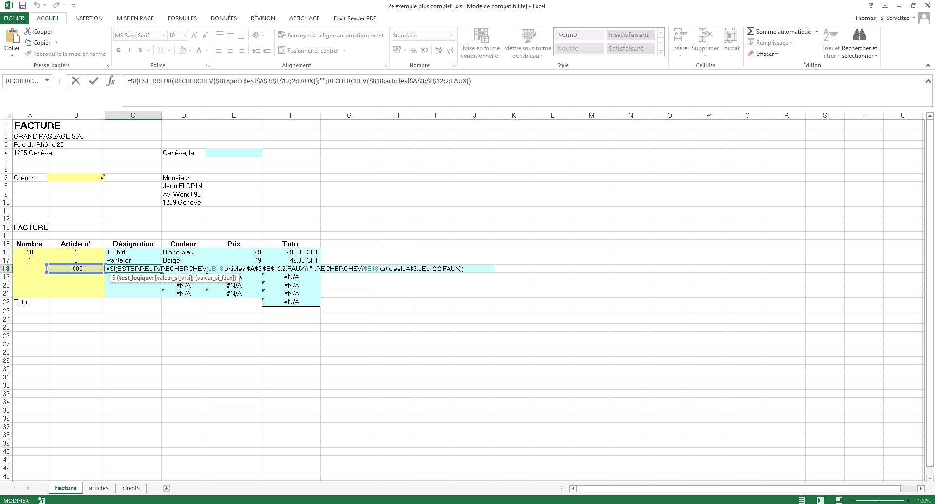
pyautogui.click(309, 269)
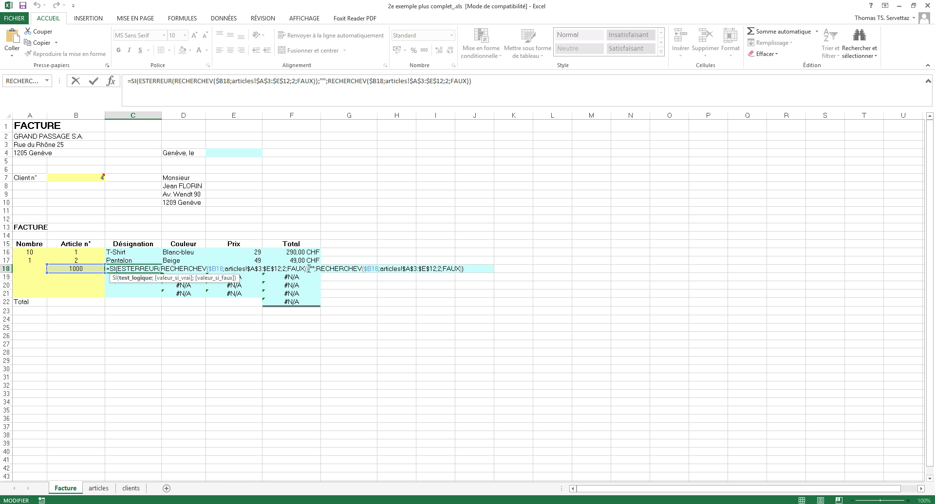
# Set B18 to article 3 so C18 shows Chaussures.
pyautogui.click(76, 269)
pyautogui.write('3')
pyautogui.press('Return')
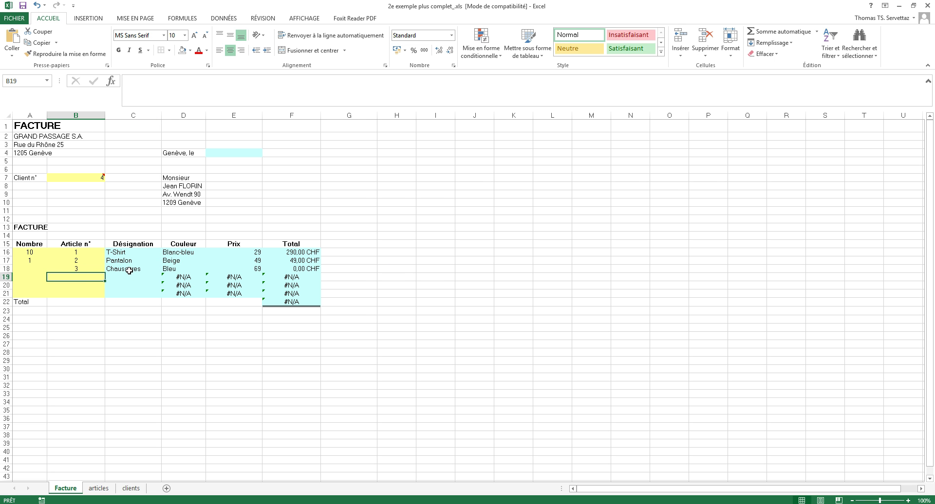
pyautogui.doubleClick(129, 271)
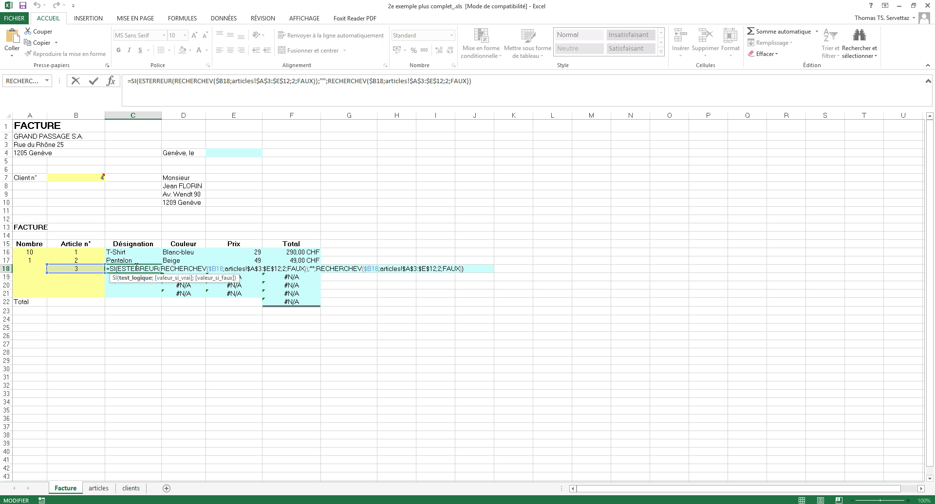
pyautogui.click(69, 272)
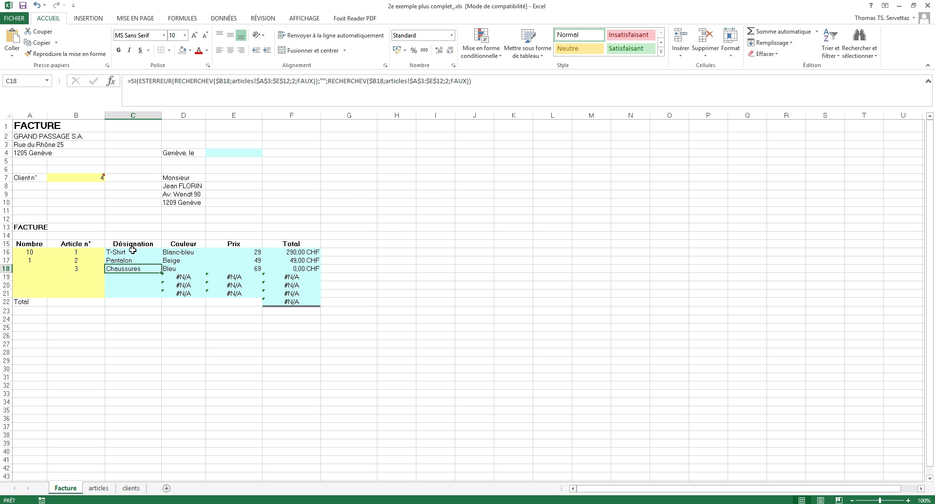
# Remove the SI(ESTERREUR( wrapper and trailing fallback from C16, leaving the plain RECHERCHEV lookup.
pyautogui.doubleClick(132, 252)
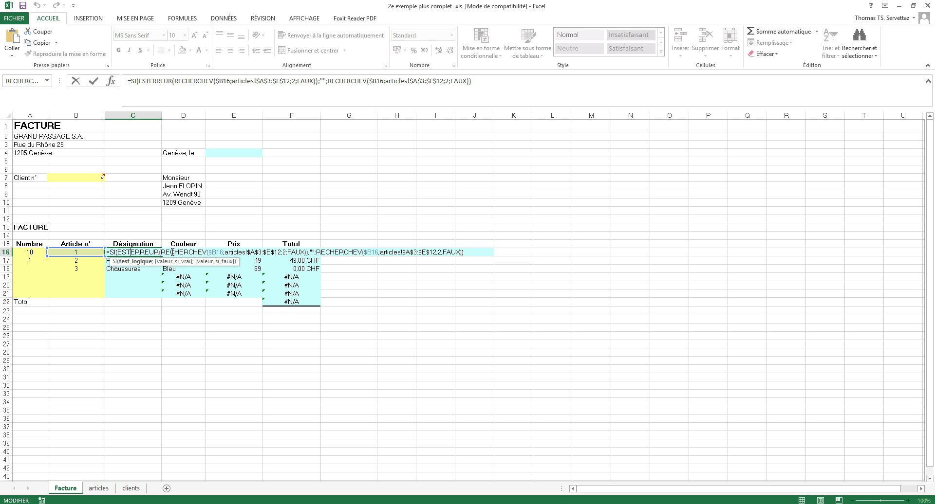
pyautogui.moveTo(161, 252); pyautogui.dragTo(104, 252)
pyautogui.press('Delete')
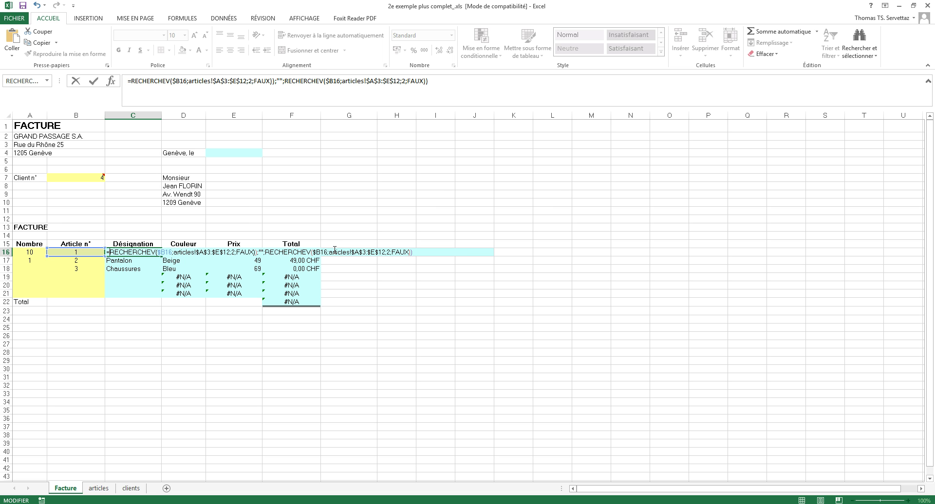
pyautogui.moveTo(255, 252); pyautogui.dragTo(423, 253)
pyautogui.press('Delete')
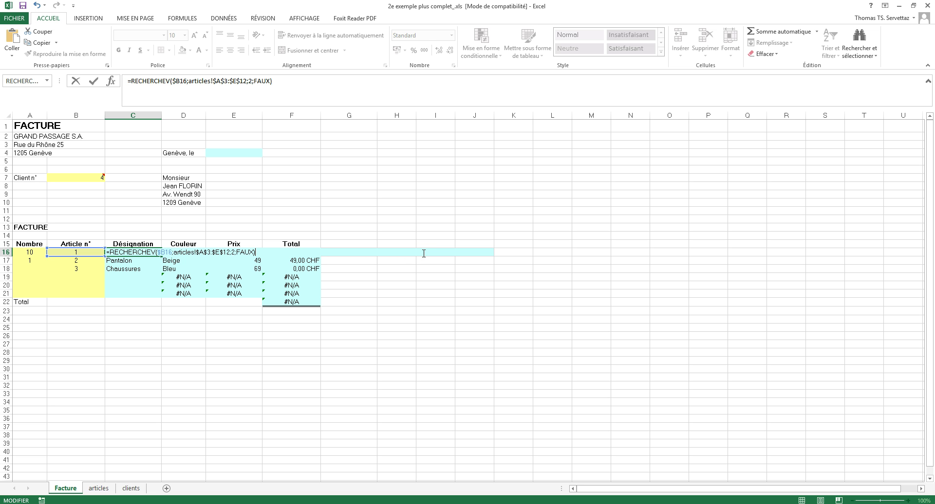
pyautogui.press('Return')
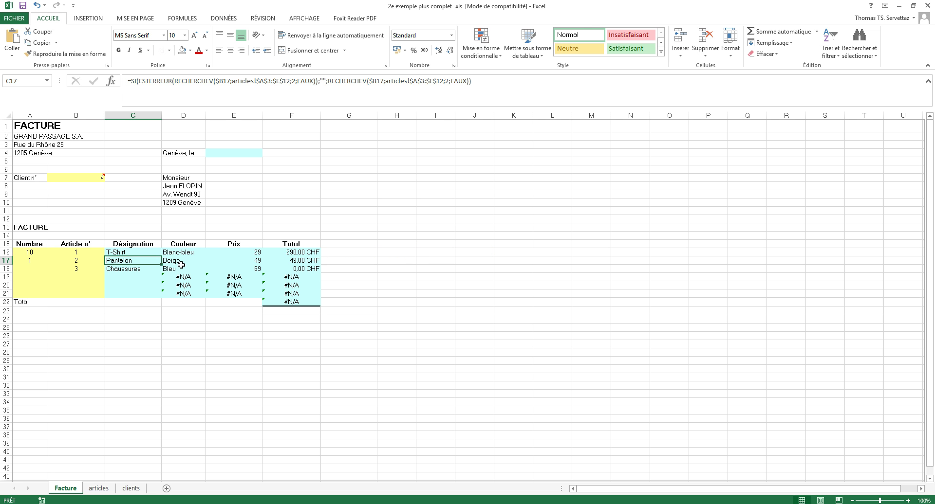
pyautogui.doubleClick(132, 252)
# Make C16 =SI(ESTNUM($B16);RECHERCHEV($B16;articles!$A$3:$E$12;2;FAUX);""), showing T-Shirt.
pyautogui.click(110, 253)
pyautogui.write('si(')
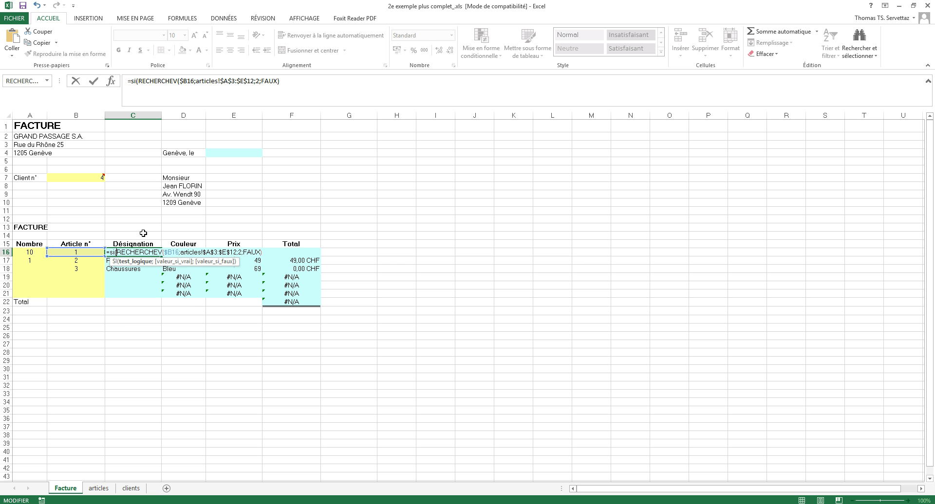
pyautogui.write('estnum(')
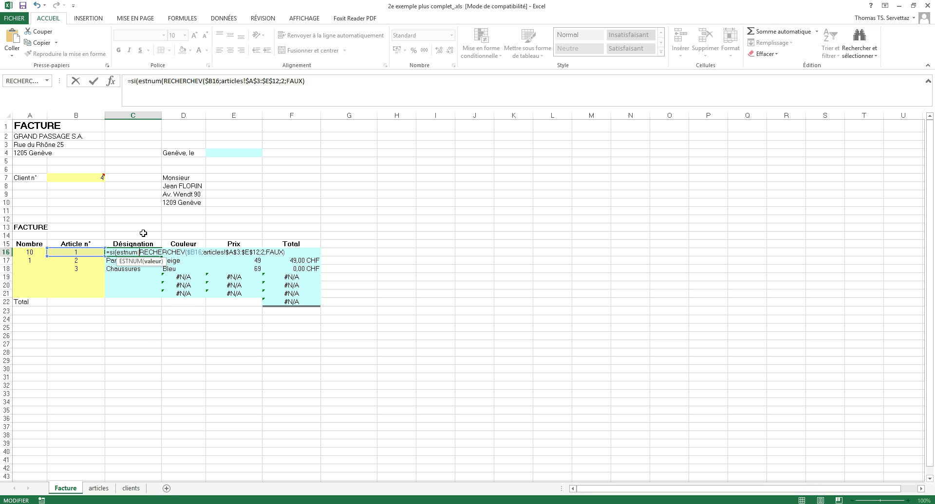
pyautogui.click(71, 252)
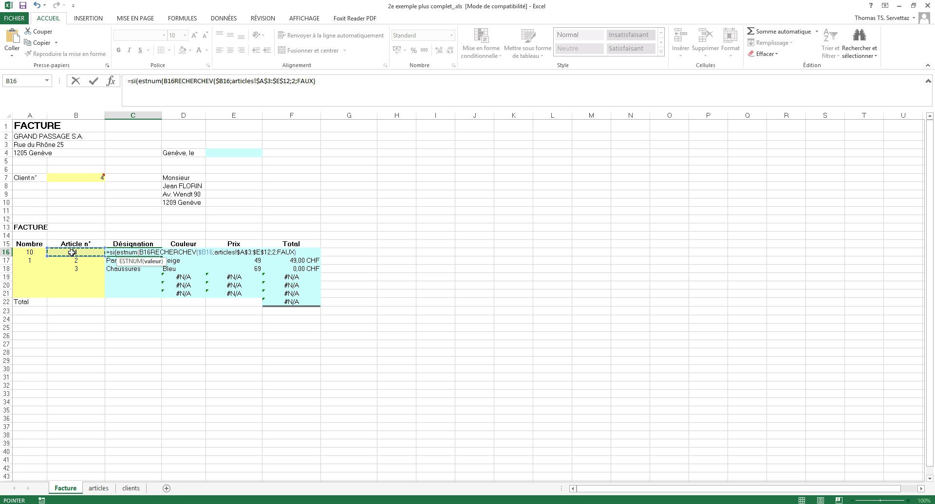
pyautogui.write(');')
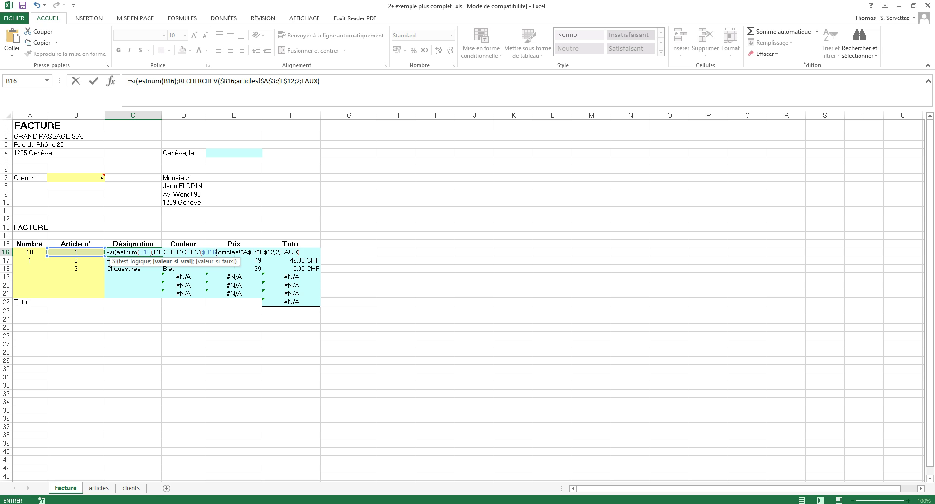
pyautogui.click(303, 252)
pyautogui.write(';')
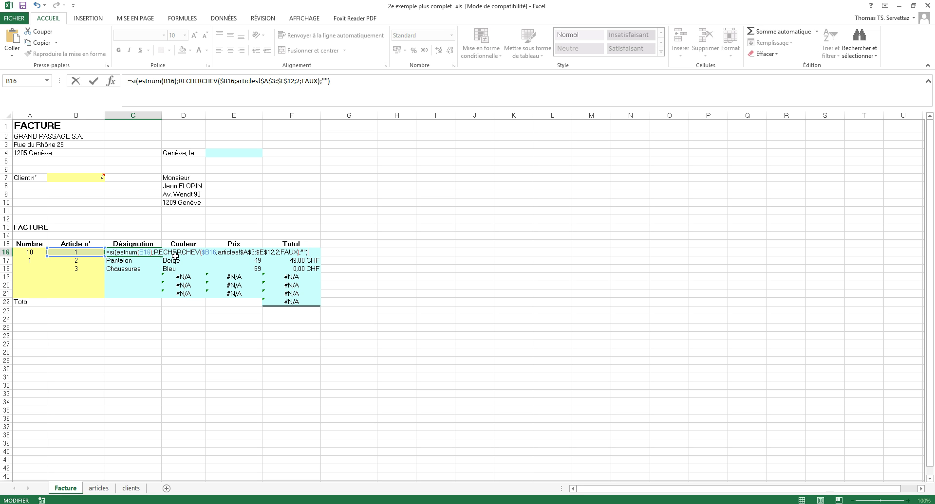
pyautogui.click(141, 252)
pyautogui.write('$')
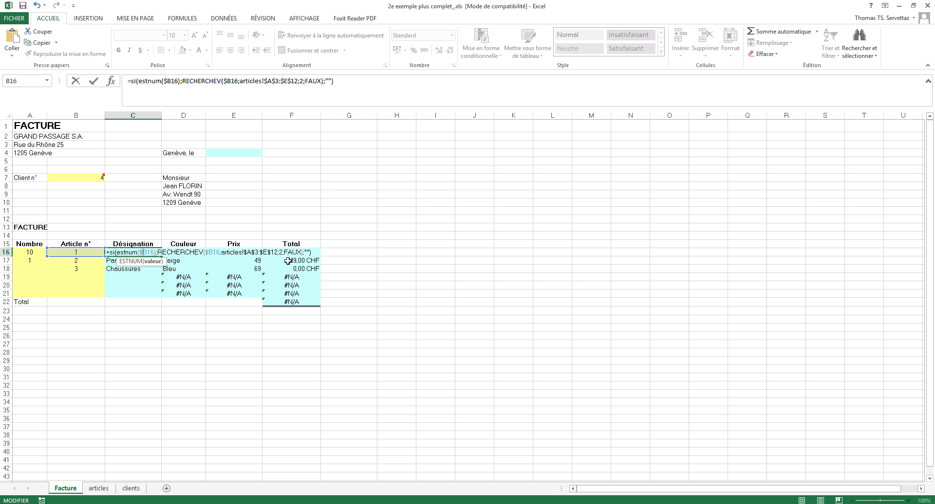
pyautogui.press('Return')
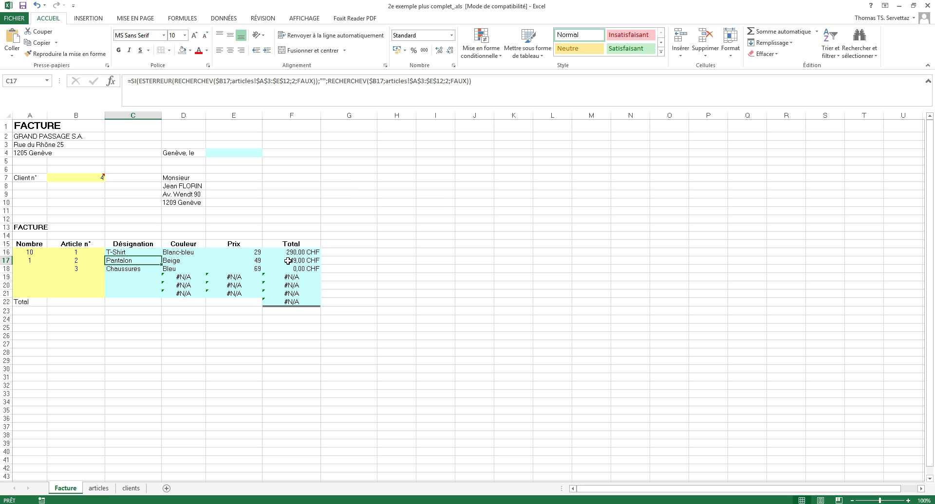
pyautogui.click(151, 253)
# Fill the Désignation lookup down to C21 and across to F16, checking the articles sheet columns.
pyautogui.moveTo(162, 257); pyautogui.dragTo(154, 297)
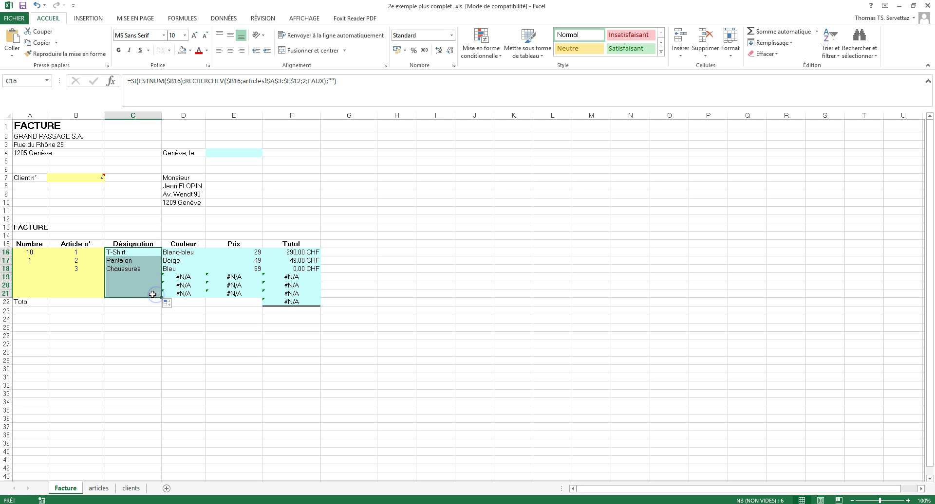
pyautogui.click(147, 251)
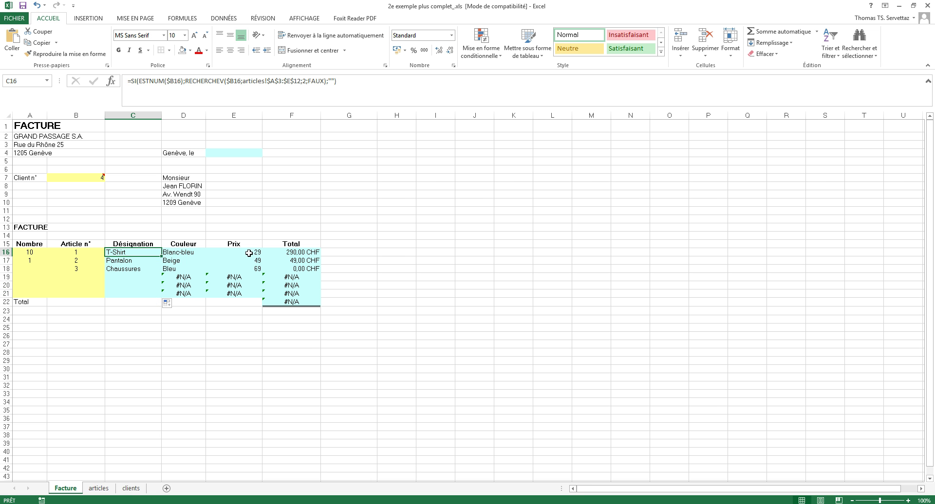
pyautogui.moveTo(162, 258); pyautogui.dragTo(313, 252)
pyautogui.click(192, 253)
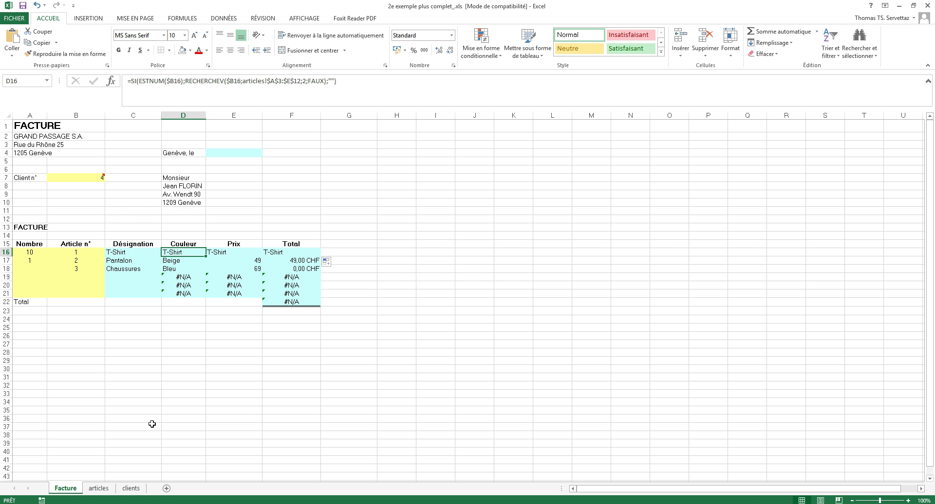
pyautogui.click(98, 489)
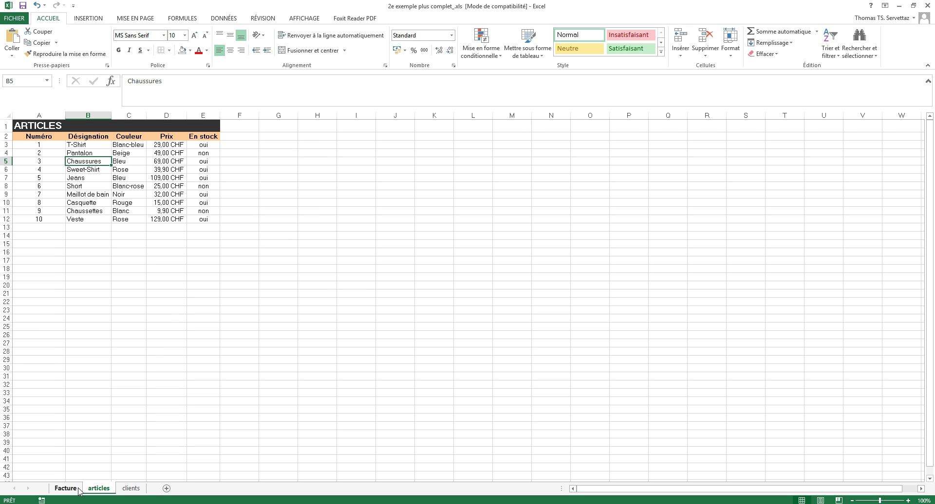
pyautogui.click(73, 490)
# Change the lookup column index to 3 in D16 and 4 in E16, giving Blanc-bleu and 29.
pyautogui.doubleClick(192, 253)
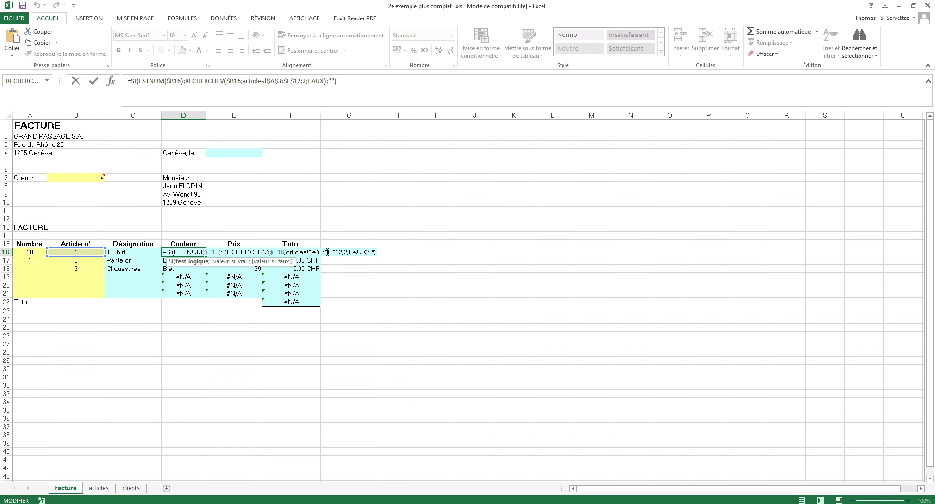
pyautogui.doubleClick(346, 252)
pyautogui.write('3')
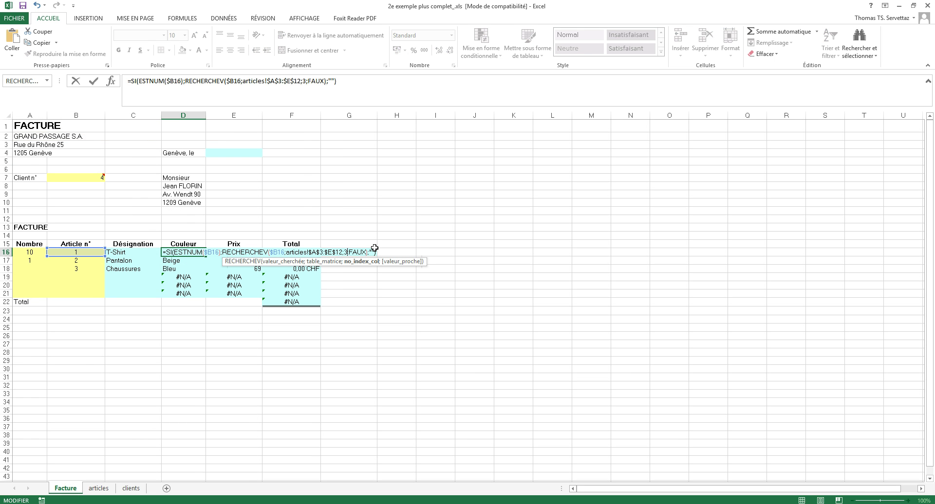
pyautogui.press('Return')
pyautogui.click(231, 253)
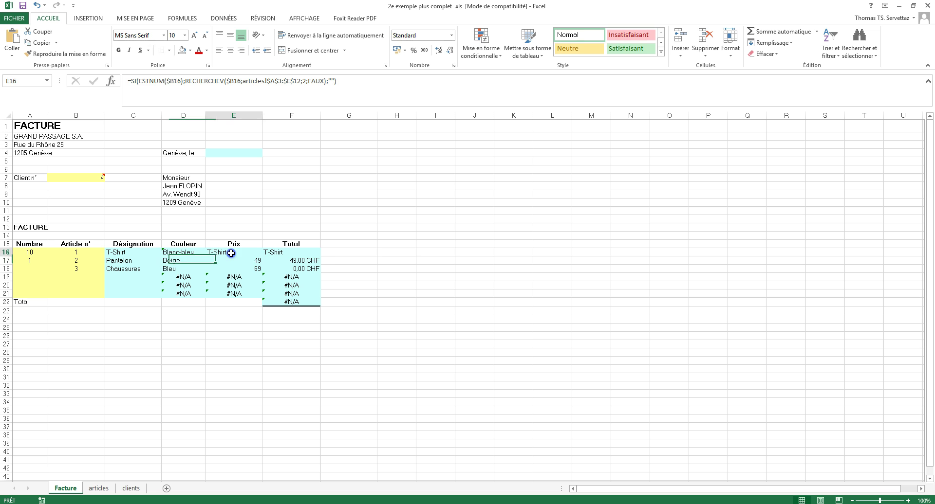
pyautogui.doubleClick(231, 253)
pyautogui.doubleClick(382, 253)
pyautogui.write('4')
pyautogui.press('Return')
# Set F16's lookup column index to 5 so it returns stock oui.
pyautogui.doubleClick(292, 254)
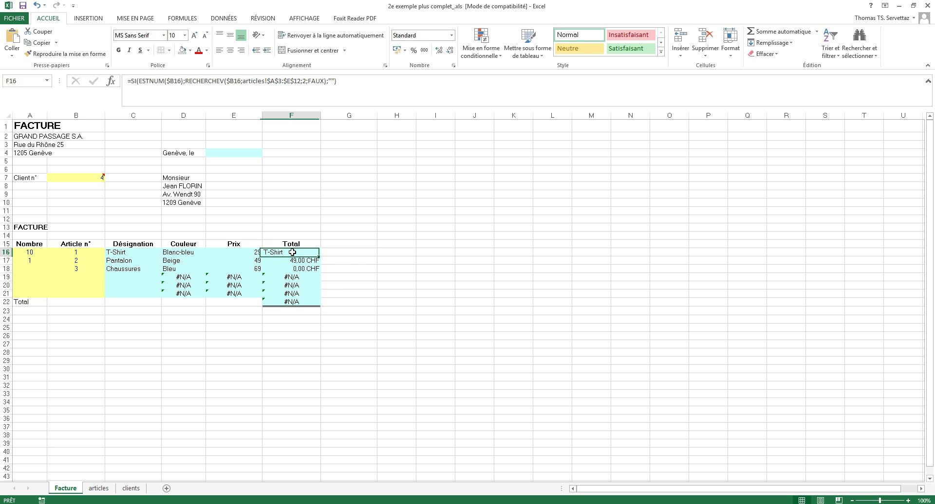
pyautogui.doubleClick(447, 253)
pyautogui.write('5')
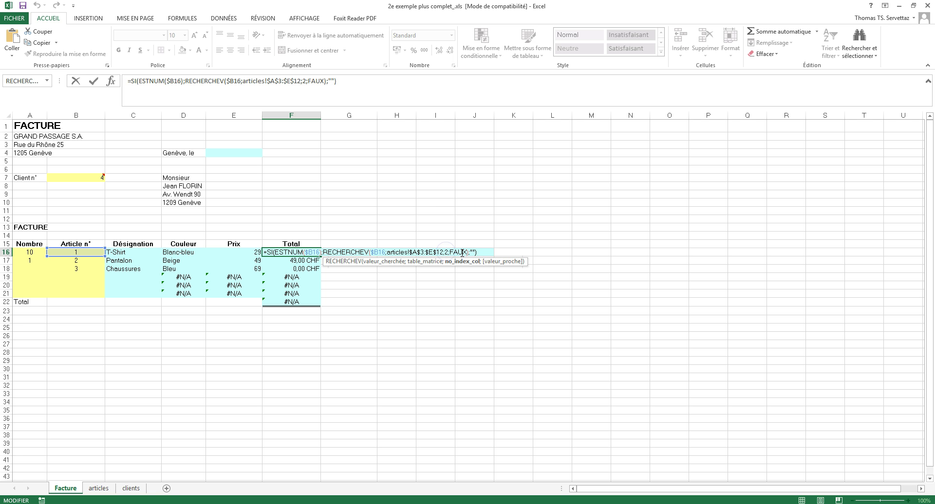
pyautogui.press('Return')
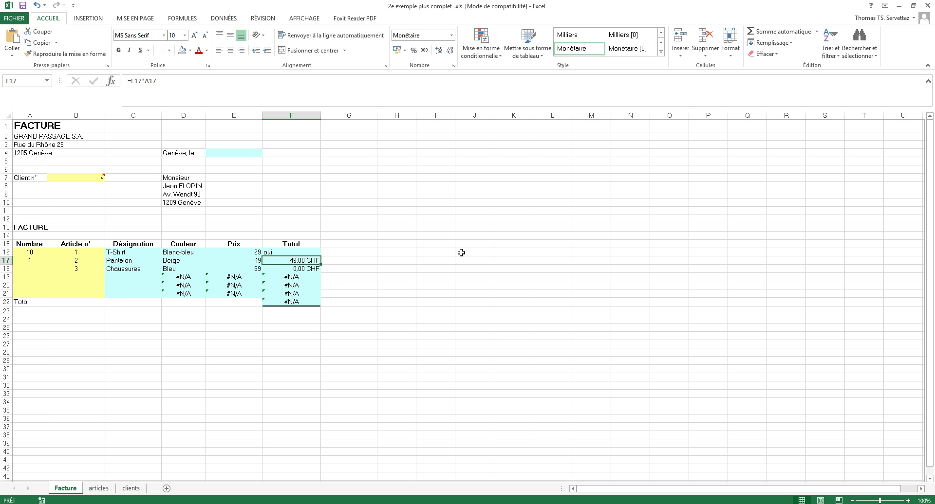
pyautogui.click(192, 252)
# Fill the colour lookup in D16 and the price and stock lookups in E16:F16 down to row 21.
pyautogui.moveTo(205, 256); pyautogui.dragTo(201, 298)
pyautogui.click(234, 252)
pyautogui.moveTo(262, 256); pyautogui.dragTo(322, 296)
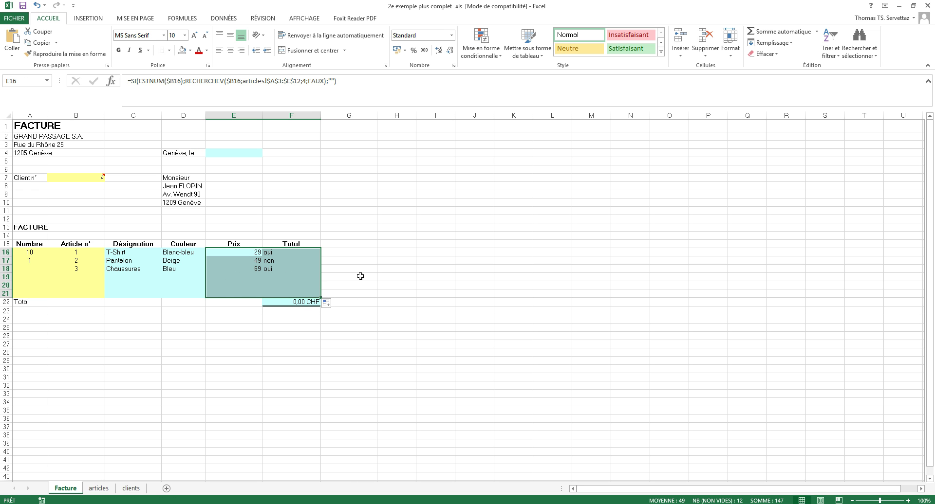
pyautogui.click(360, 276)
# Clear the article number in B18 so the third line goes blank.
pyautogui.click(69, 270)
pyautogui.press('BackSpace')
pyautogui.press('Return')
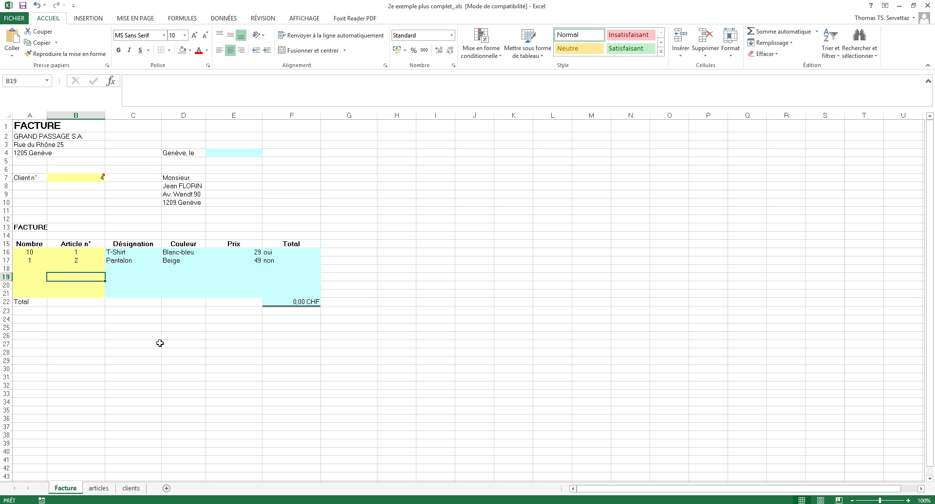
# Enter =aujourdhui() in E4 beside 'Genève, le'.
pyautogui.click(222, 154)
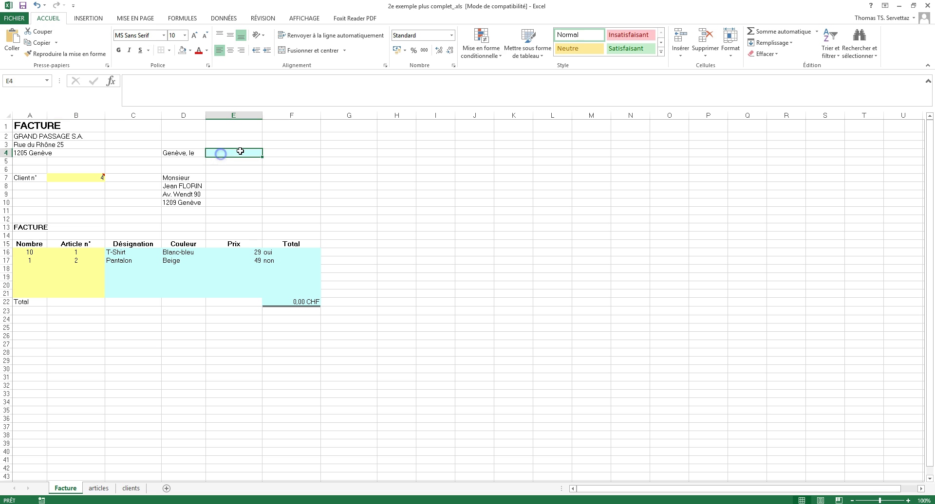
pyautogui.write('=aujourdhui()')
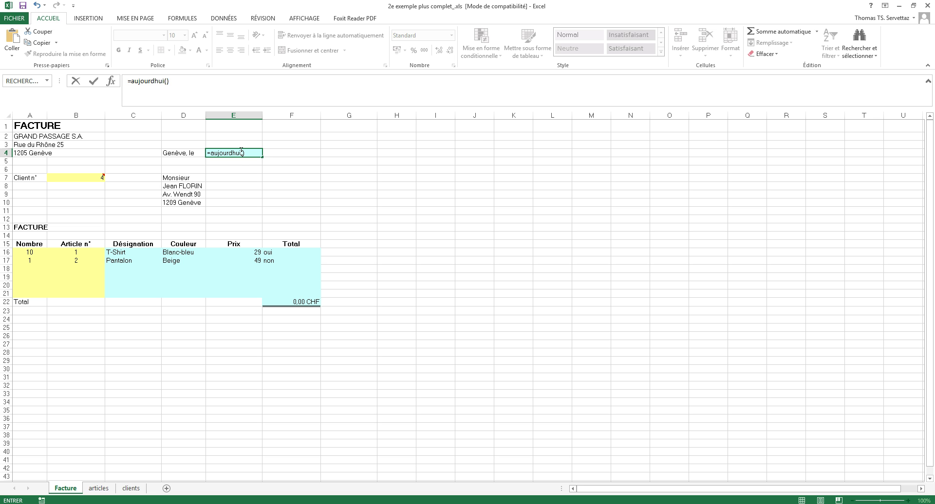
pyautogui.press('Return')
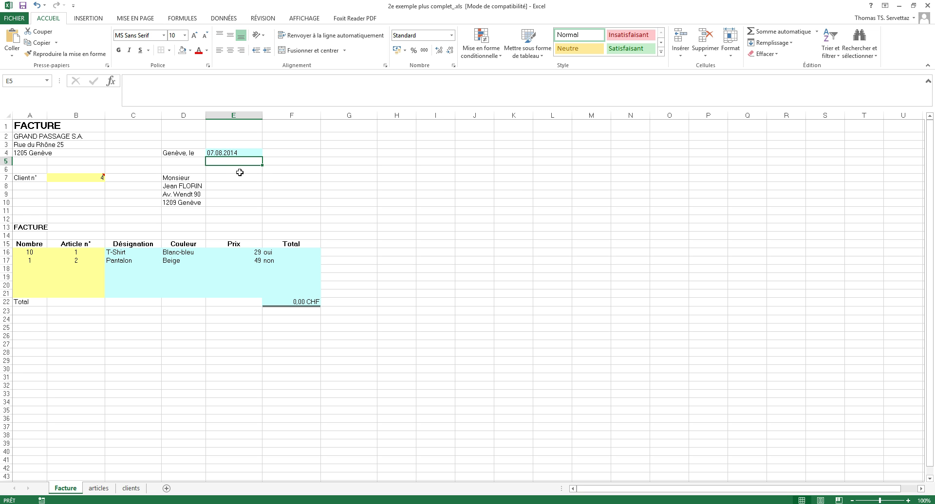
# Replace E4's jj.mm.aaaa format with a custom long date code so it shows 7 août 2014.
pyautogui.click(230, 153)
pyautogui.rightClick(227, 153)
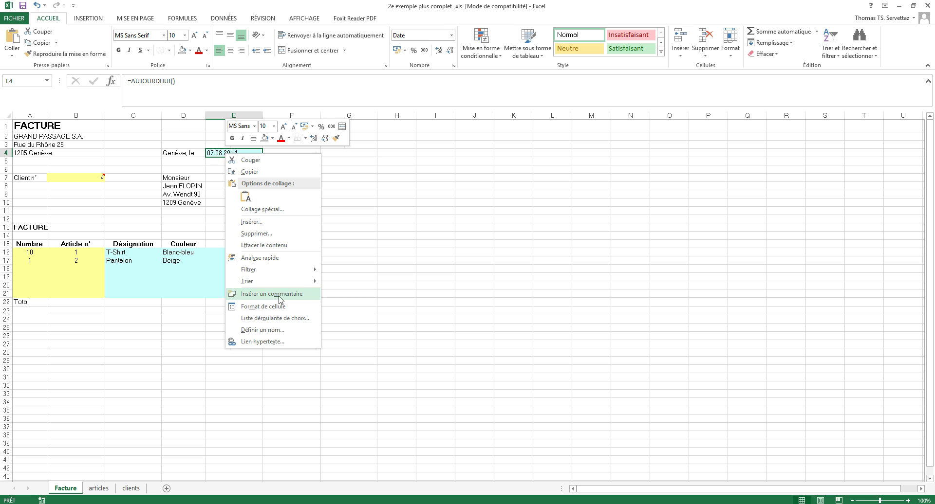
pyautogui.click(278, 306)
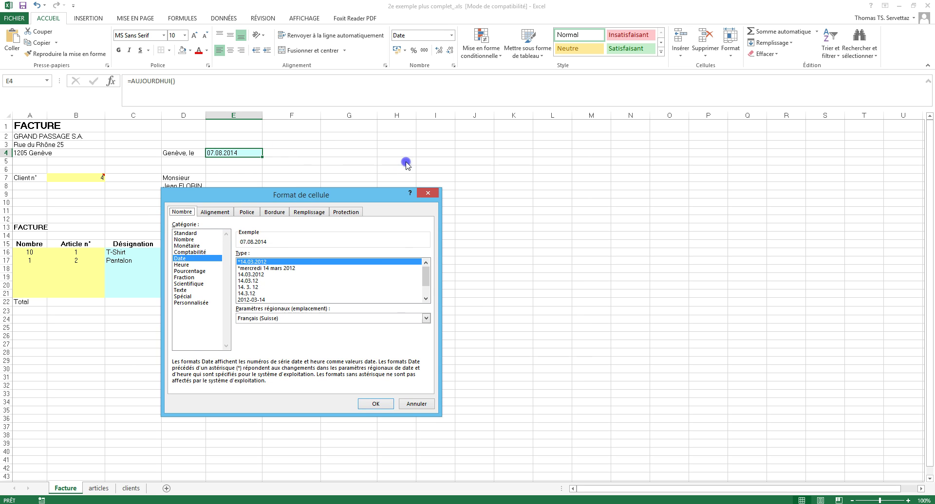
pyautogui.moveTo(287, 194); pyautogui.dragTo(434, 141)
pyautogui.click(336, 251)
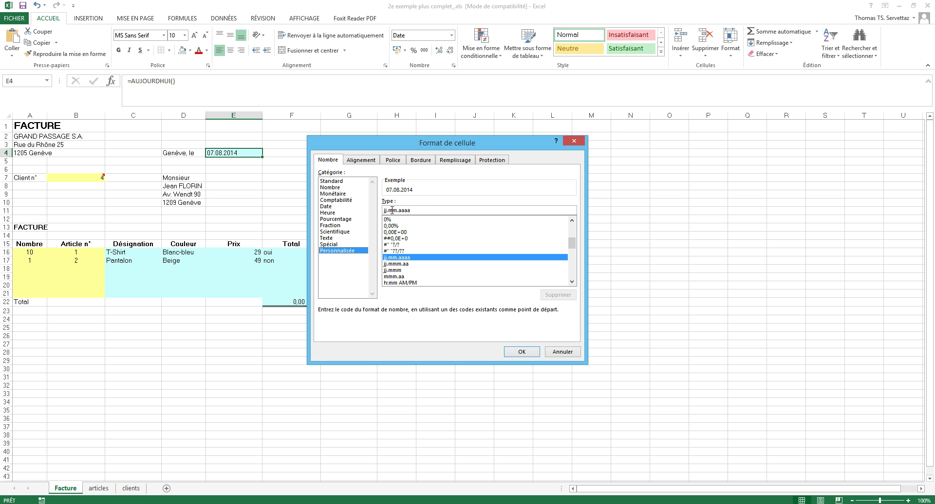
pyautogui.moveTo(418, 213); pyautogui.dragTo(370, 211)
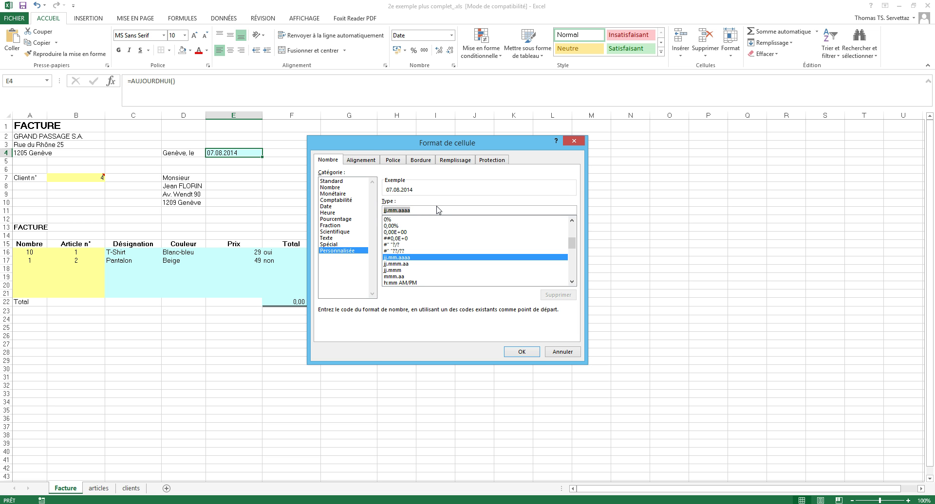
pyautogui.press('BackSpace')
pyautogui.write('j')
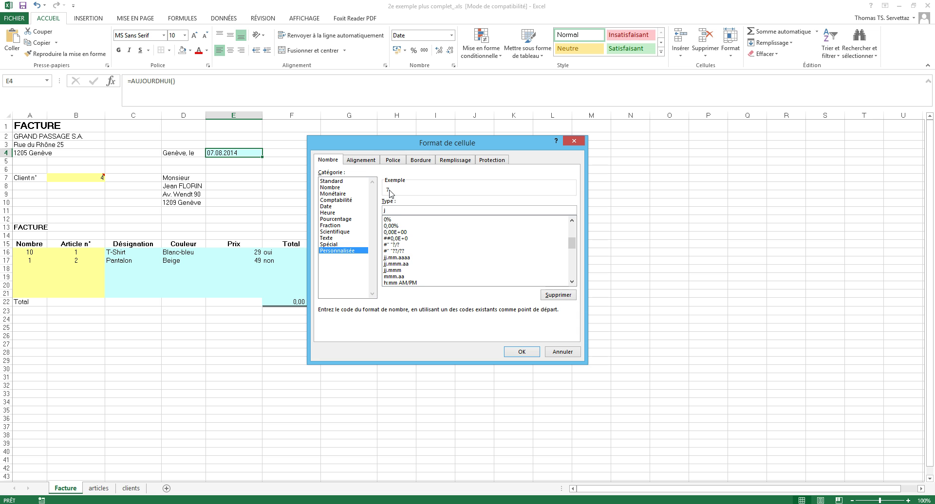
pyautogui.write('j')
pyautogui.write('m')
pyautogui.write('aa')
pyautogui.click(520, 351)
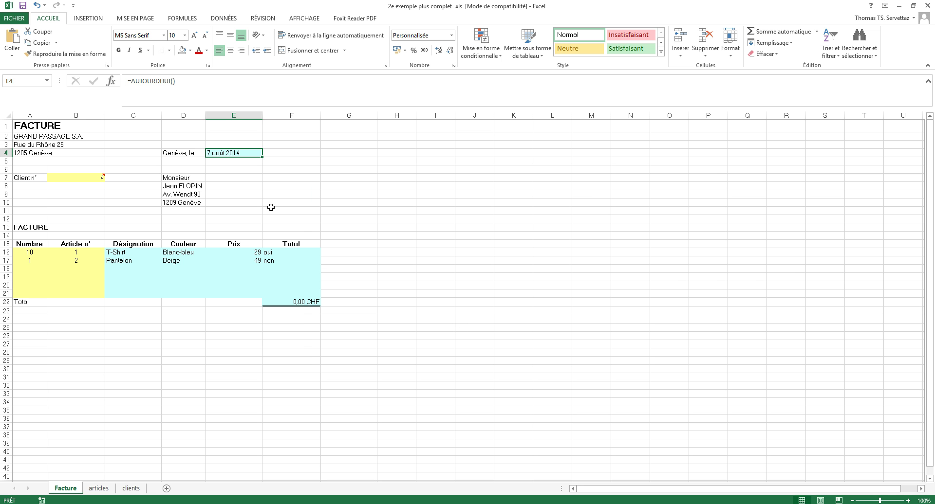
# Delete the comment on client number cell B7 and change the client number to 2.
pyautogui.click(353, 212)
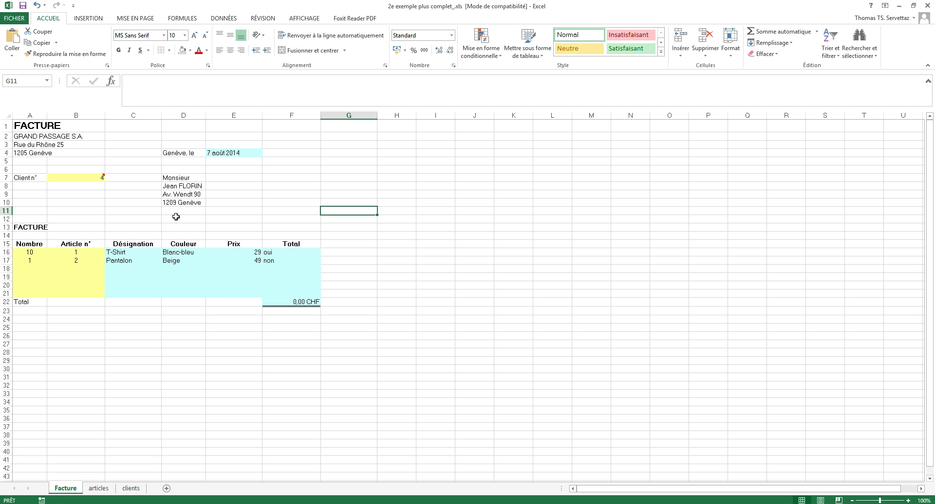
pyautogui.rightClick(99, 177)
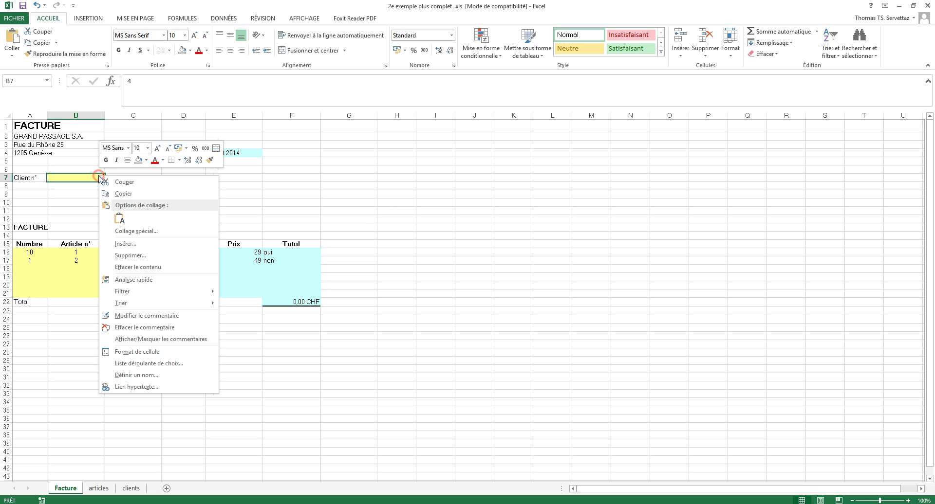
pyautogui.click(146, 328)
pyautogui.click(448, 224)
pyautogui.click(100, 177)
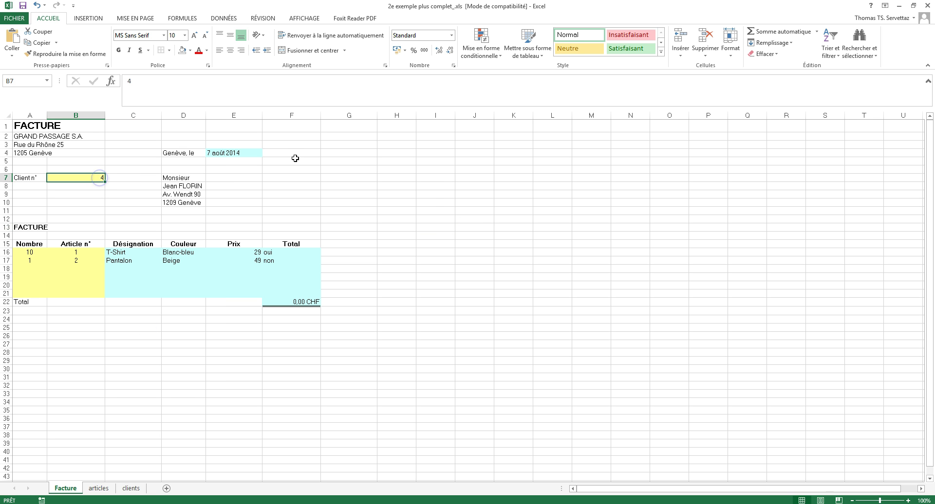
pyautogui.write('2')
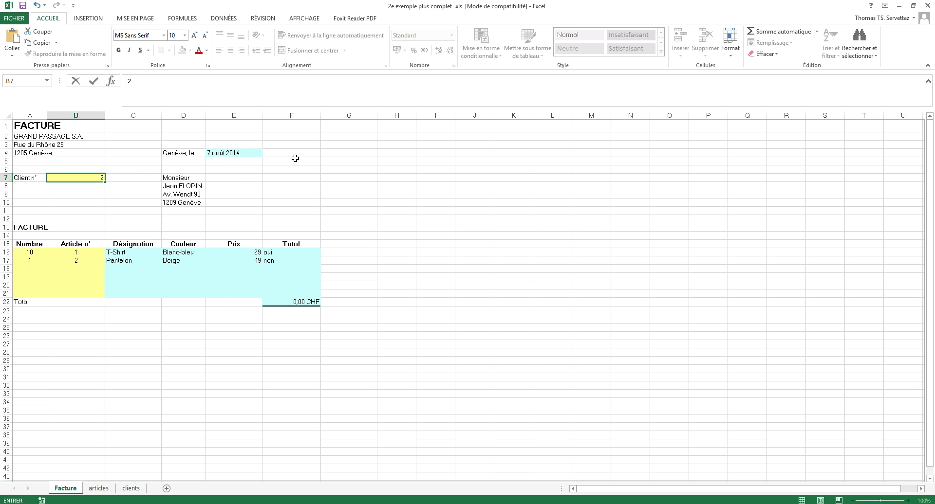
pyautogui.press('Return')
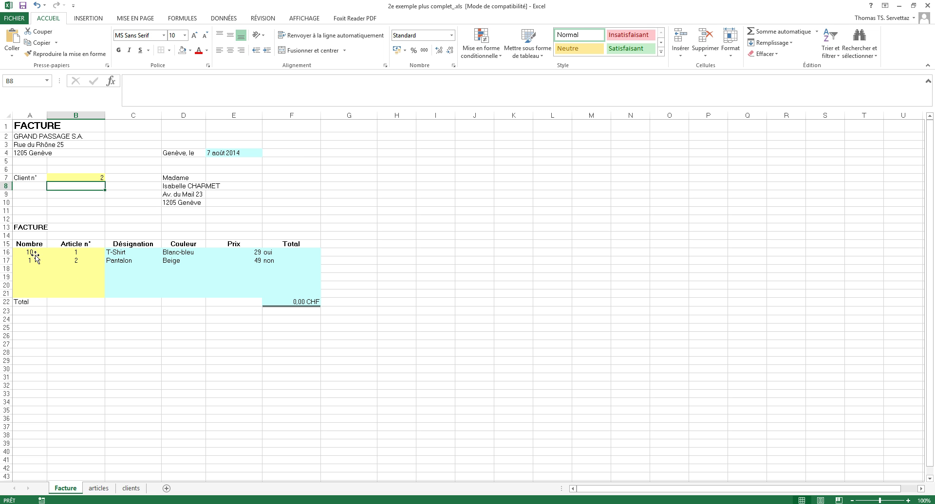
# Inspect the second line's quantity and article number and the Total formulas in F16 and F17.
pyautogui.click(34, 261)
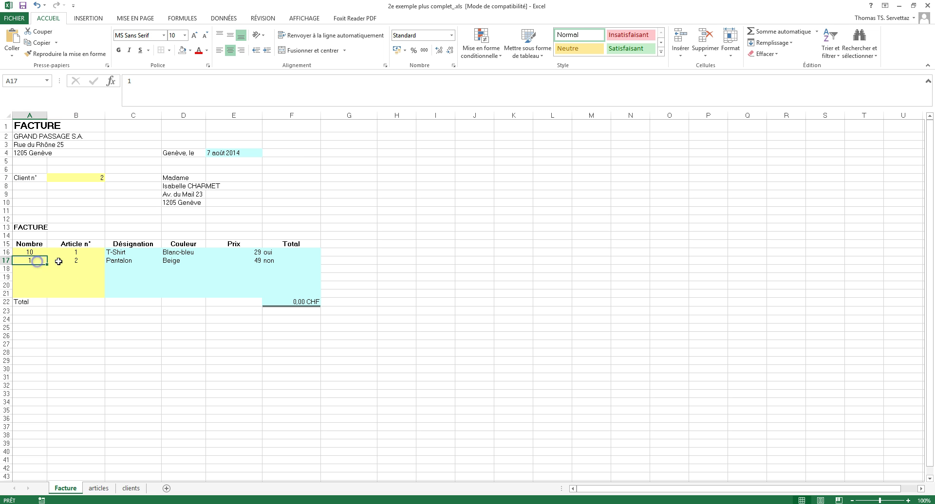
pyautogui.click(78, 261)
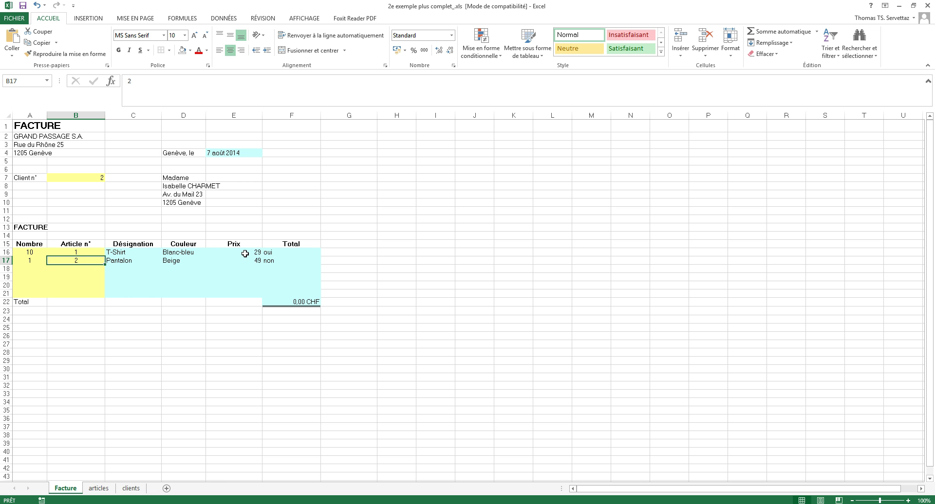
pyautogui.click(297, 253)
pyautogui.click(296, 261)
pyautogui.click(293, 253)
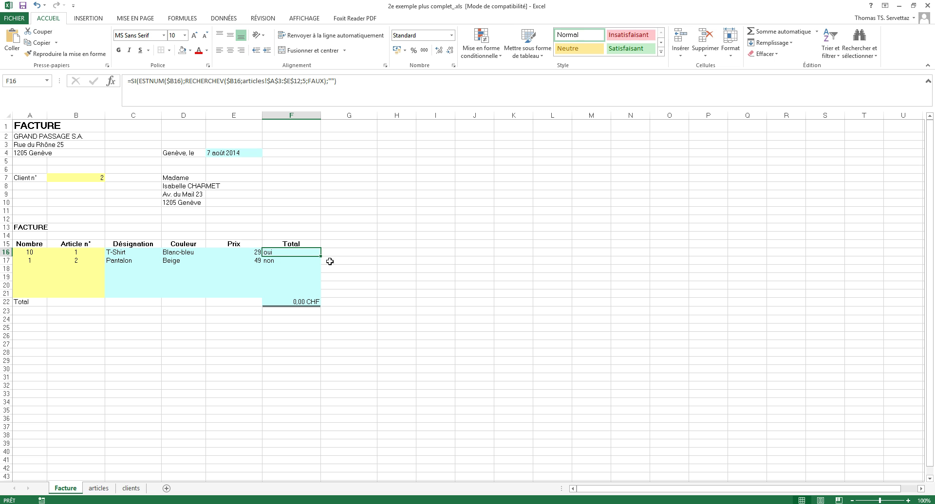
# Clear the existing values in Total cells F16 and F17.
pyautogui.press('BackSpace')
pyautogui.press('Return')
pyautogui.press('BackSpace')
pyautogui.press('Return')
# Enter =A16*E16 in F16 and fill it down the Total column to F22.
pyautogui.click(314, 252)
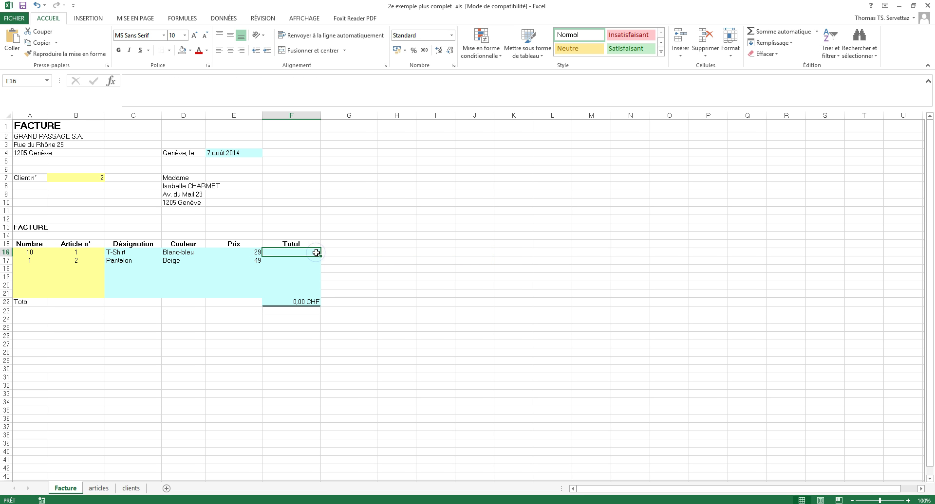
pyautogui.write('=')
pyautogui.click(31, 252)
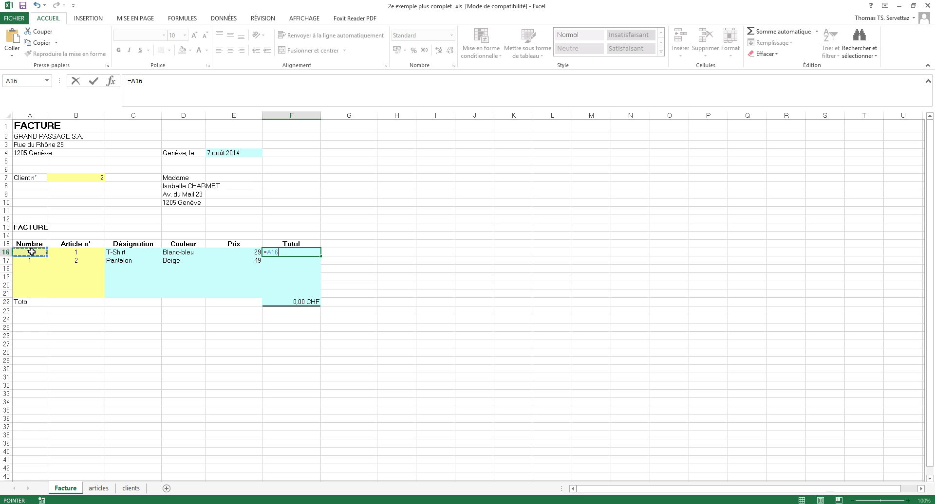
pyautogui.write('*')
pyautogui.click(238, 252)
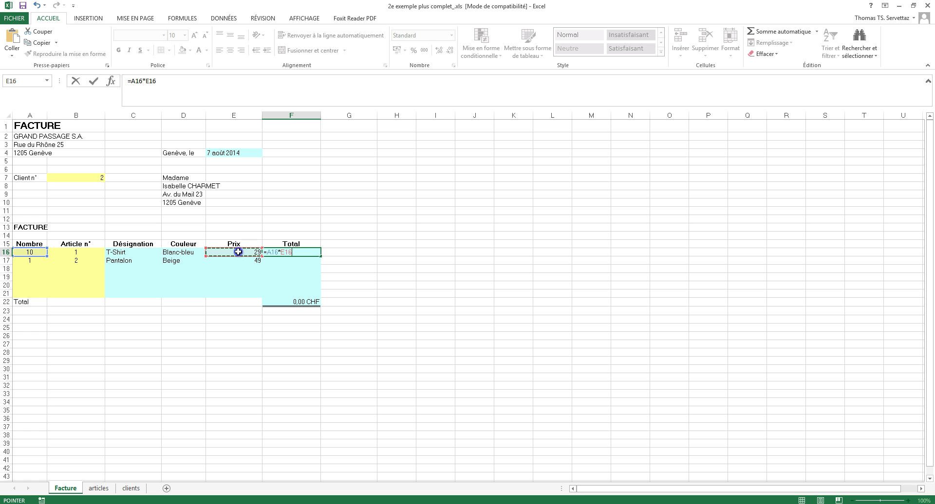
pyautogui.press('Return')
pyautogui.click(310, 252)
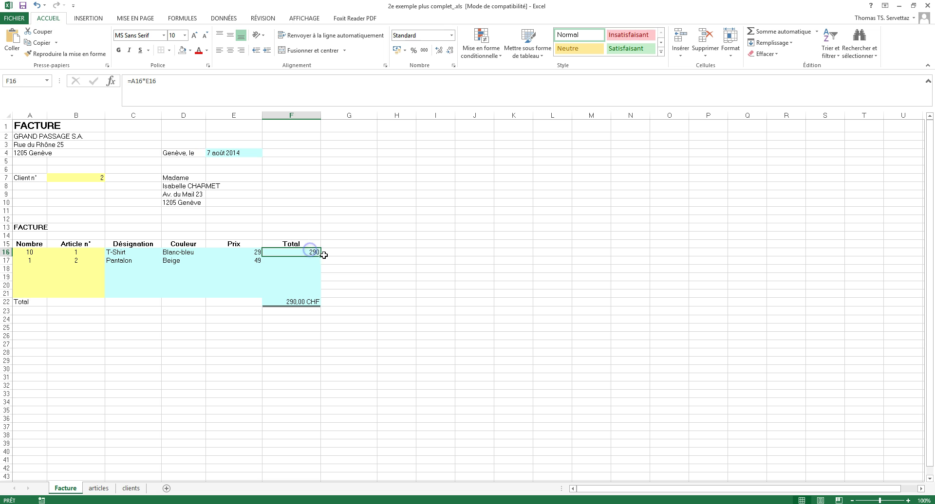
pyautogui.moveTo(322, 256); pyautogui.dragTo(317, 304)
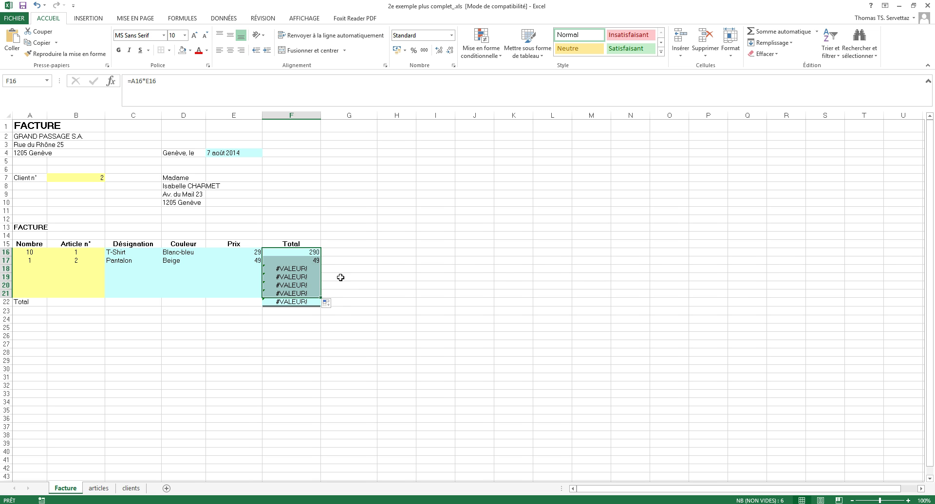
# Check the F17 total formula and the empty article cells in rows 18 to 20.
pyautogui.click(340, 277)
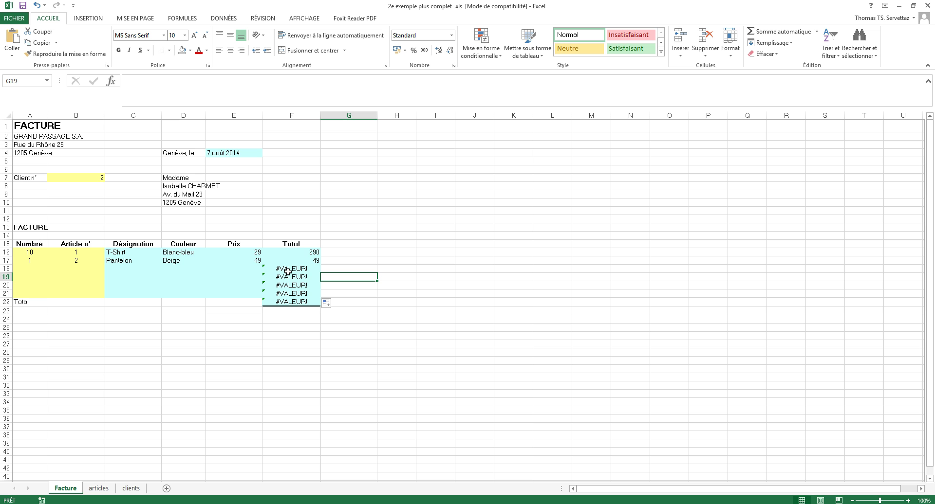
pyautogui.click(300, 254)
pyautogui.click(301, 260)
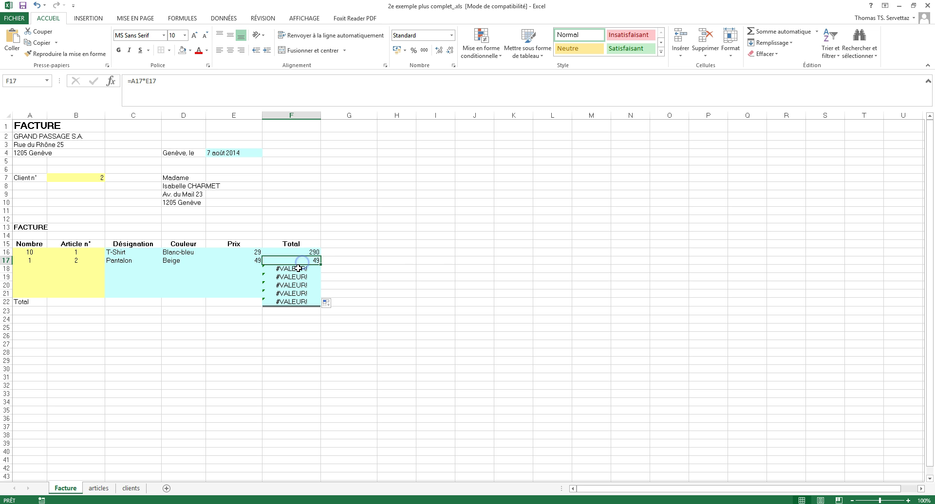
pyautogui.click(91, 272)
pyautogui.click(89, 277)
pyautogui.click(90, 285)
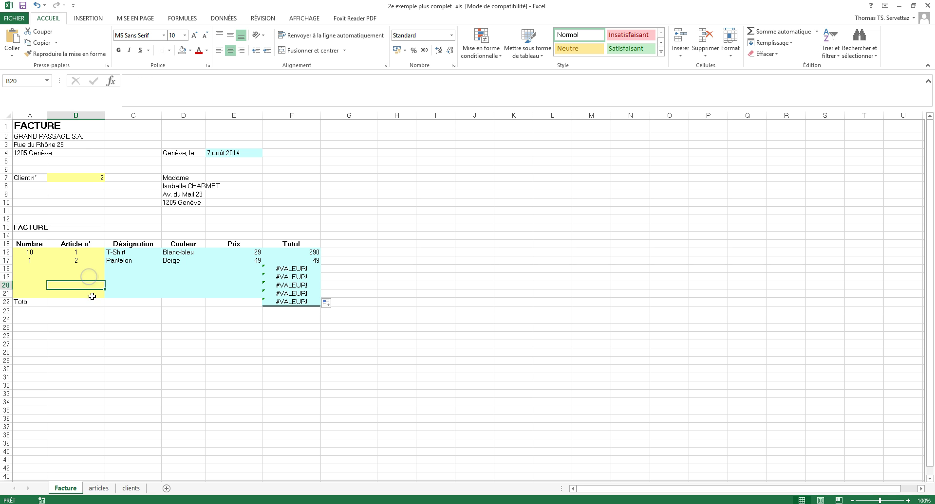
# Change F16 to =SI(ESTNUM(B16);A16*E16;0) and fill it down to F21.
pyautogui.doubleClick(299, 250)
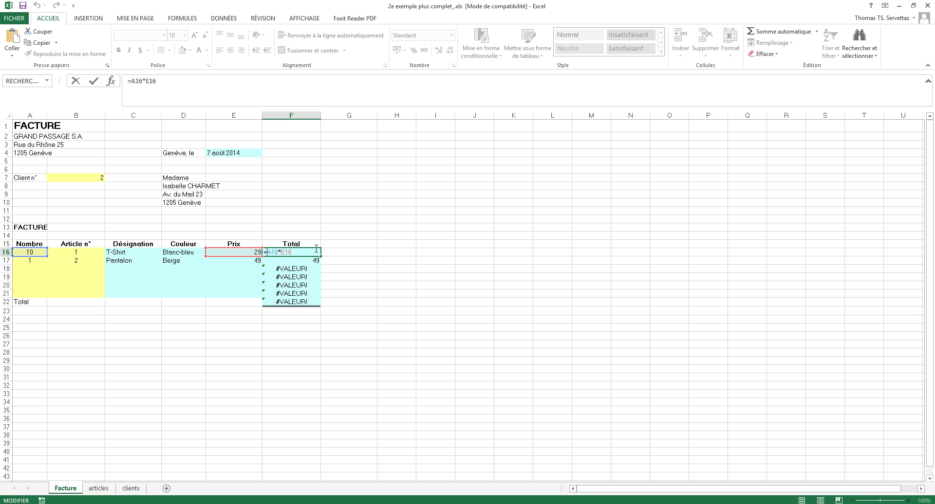
pyautogui.write('si')
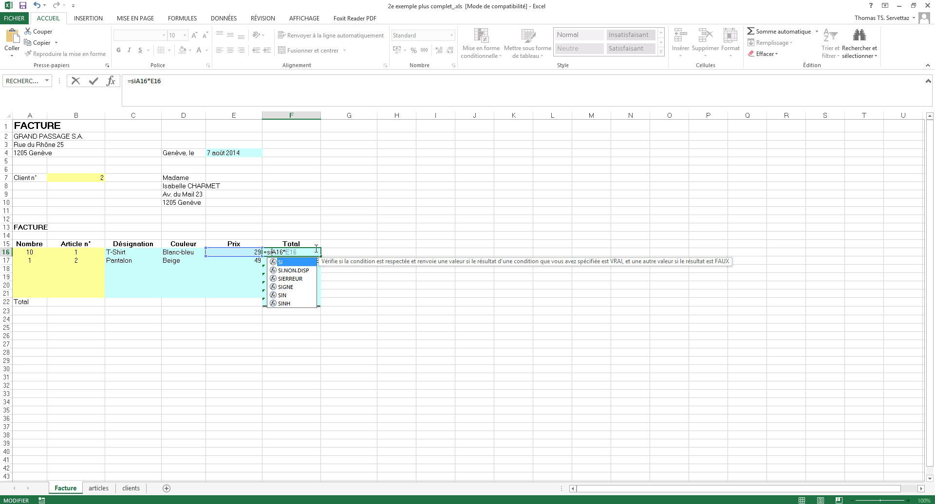
pyautogui.write('(estnum(')
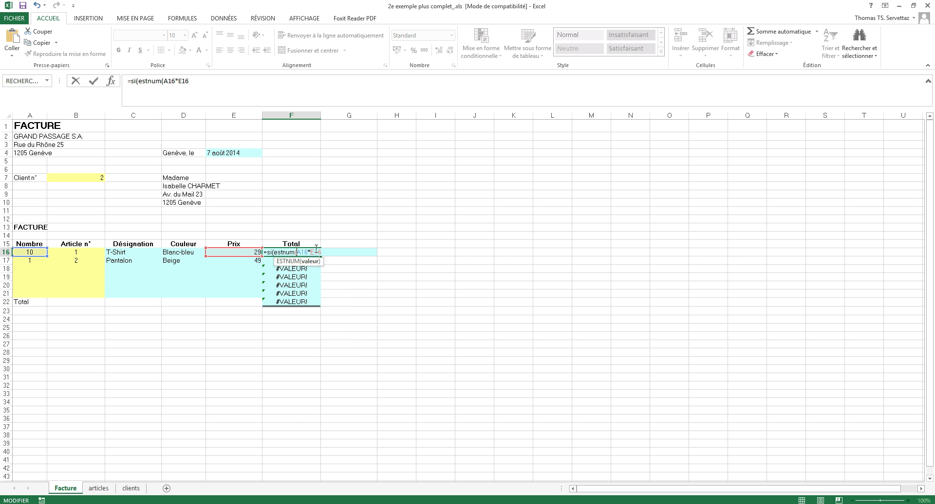
pyautogui.click(80, 254)
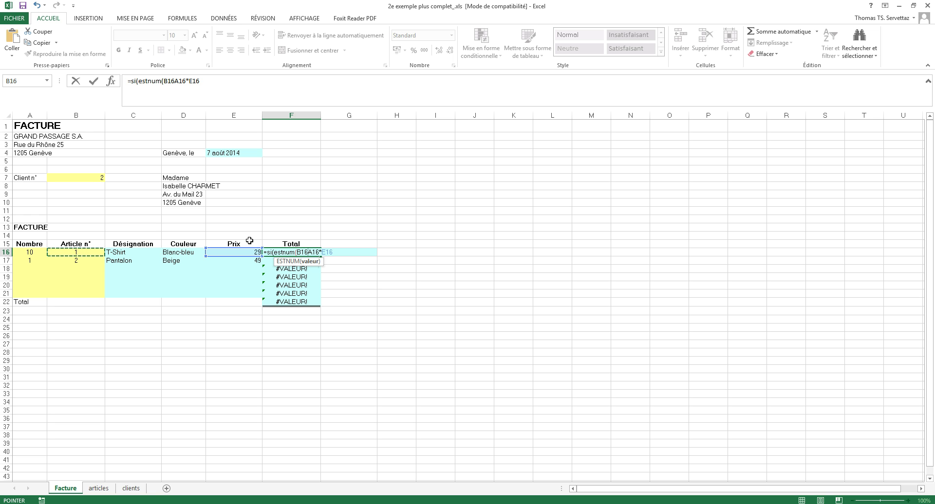
pyautogui.write(');')
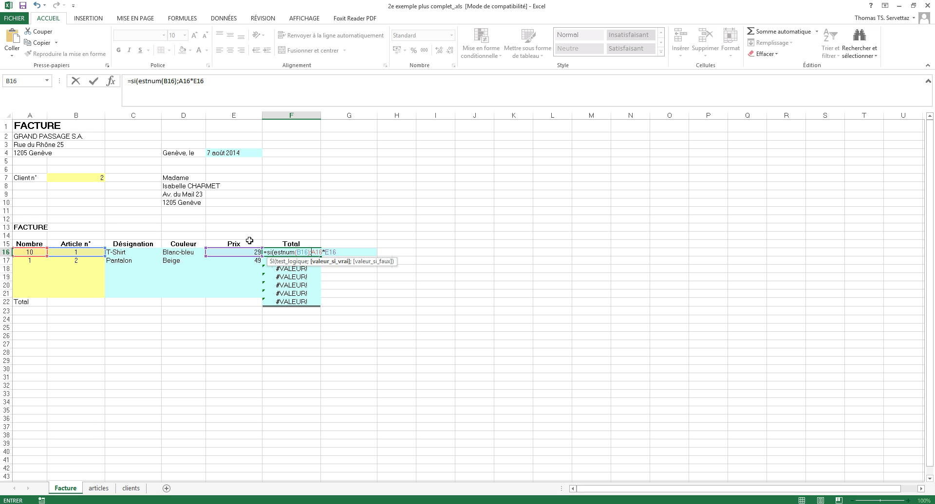
pyautogui.click(349, 253)
pyautogui.write(';0')
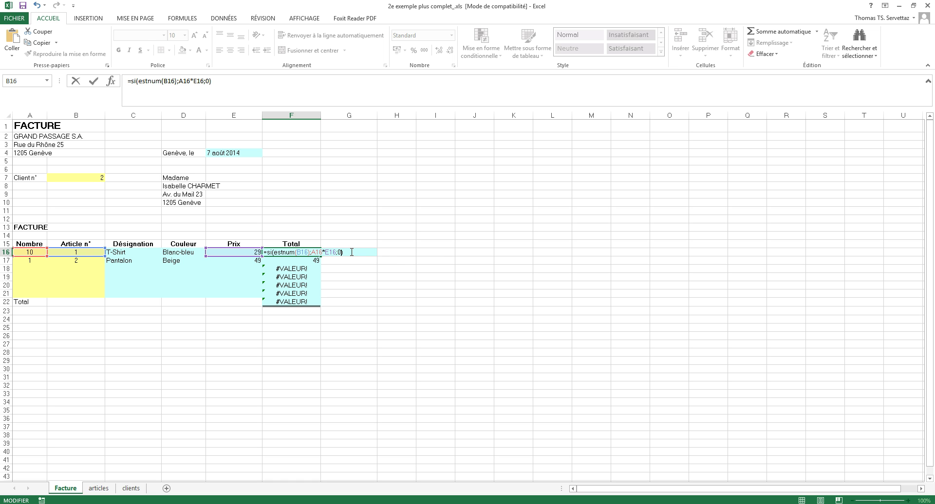
pyautogui.press('Return')
pyautogui.click(315, 253)
pyautogui.moveTo(322, 258); pyautogui.dragTo(320, 294)
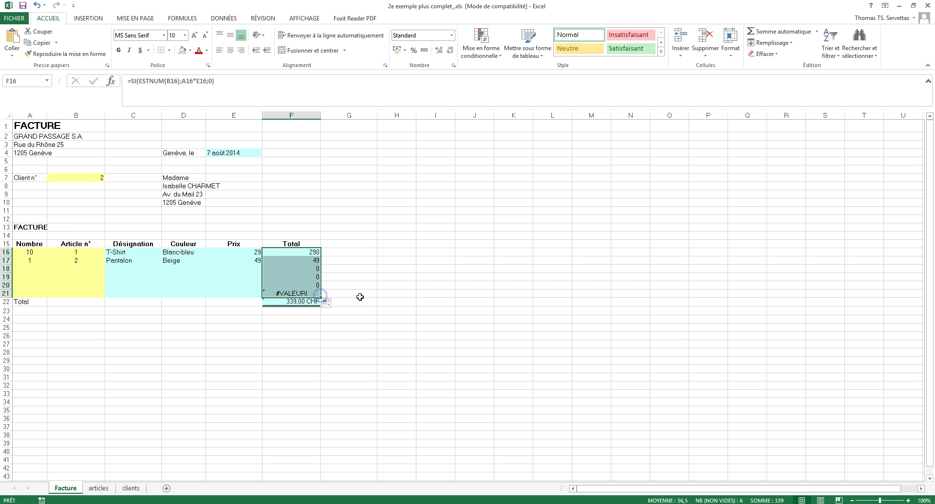
pyautogui.click(384, 293)
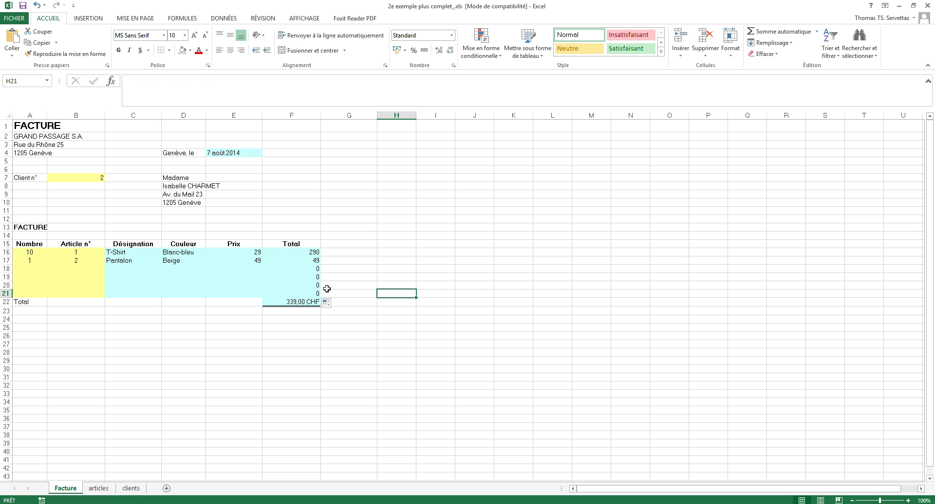
pyautogui.moveTo(303, 269); pyautogui.dragTo(301, 294)
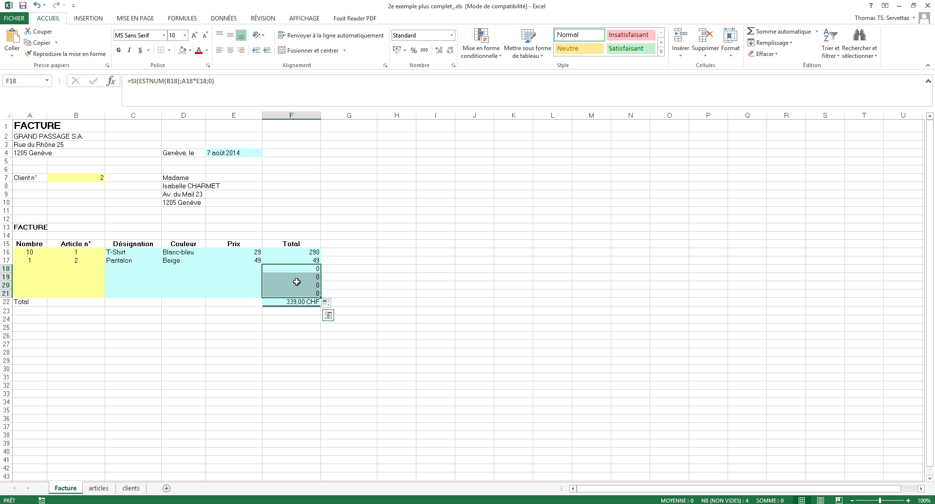
pyautogui.rightClick(294, 276)
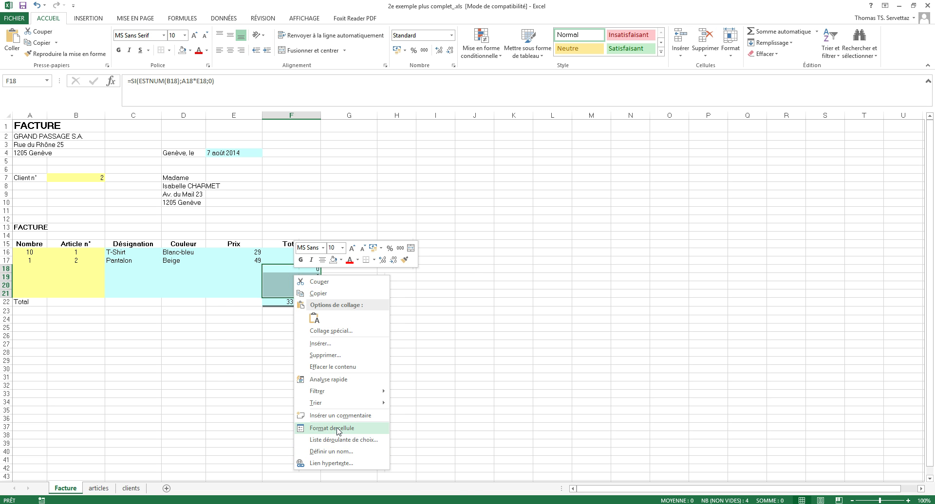
pyautogui.click(338, 429)
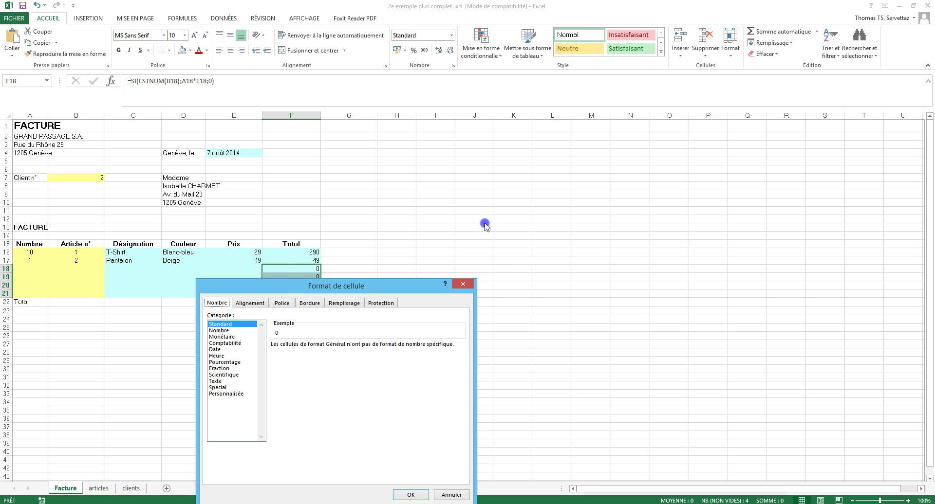
pyautogui.moveTo(299, 288); pyautogui.dragTo(517, 170)
pyautogui.click(437, 276)
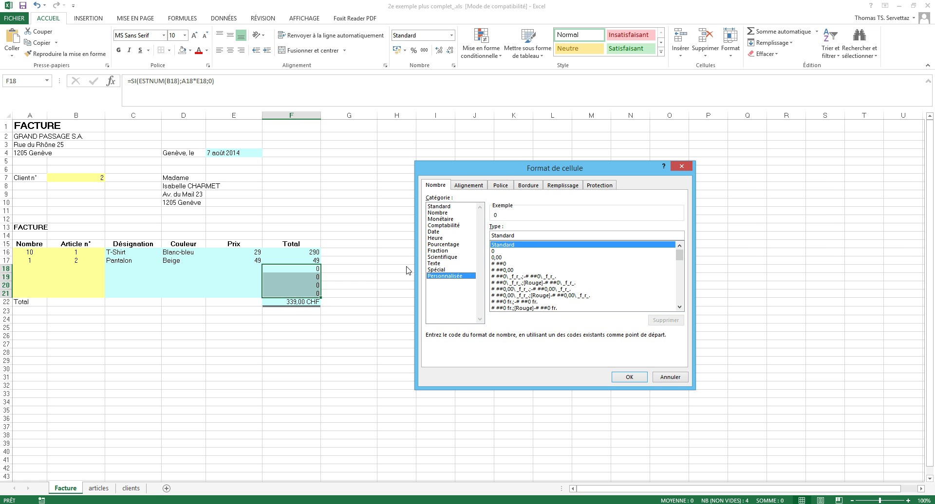
pyautogui.moveTo(513, 237); pyautogui.dragTo(478, 238)
pyautogui.click(682, 377)
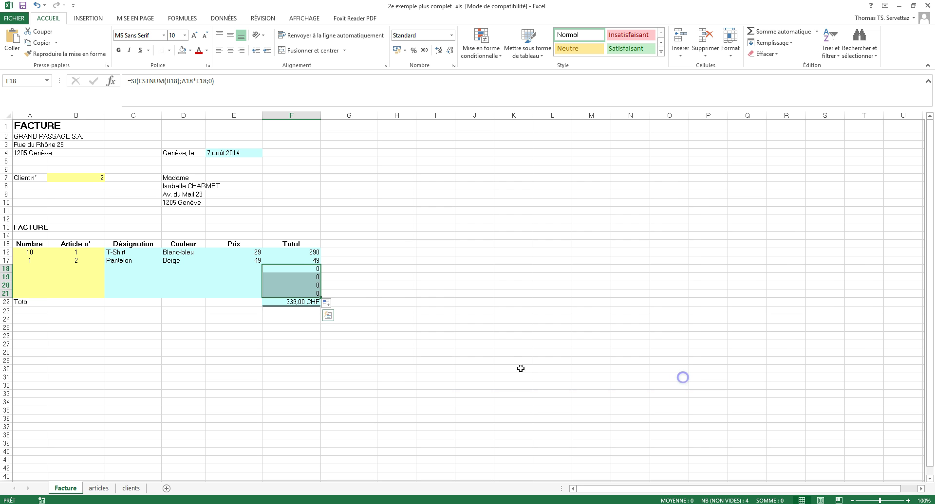
pyautogui.moveTo(298, 252); pyautogui.dragTo(306, 305)
# Open the Format Cells settings for F16:F22 at the custom number category.
pyautogui.rightClick(296, 279)
pyautogui.click(368, 431)
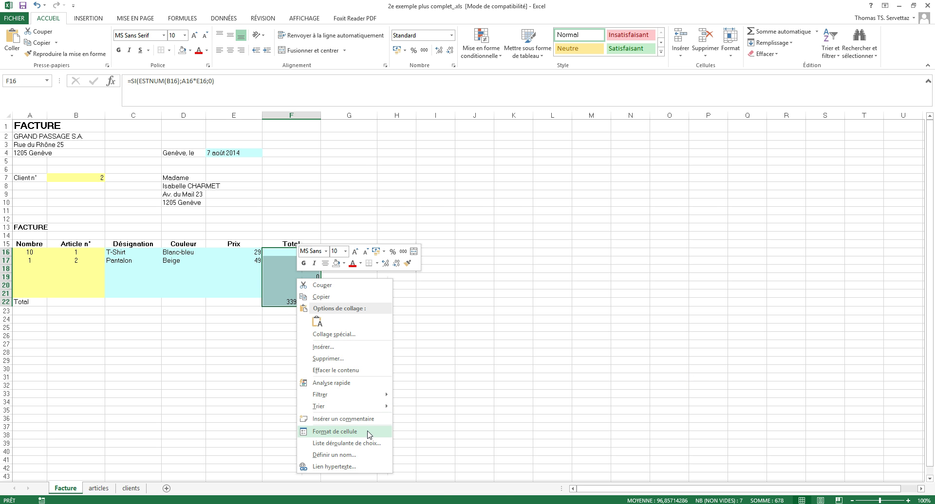
pyautogui.moveTo(436, 283); pyautogui.dragTo(589, 177)
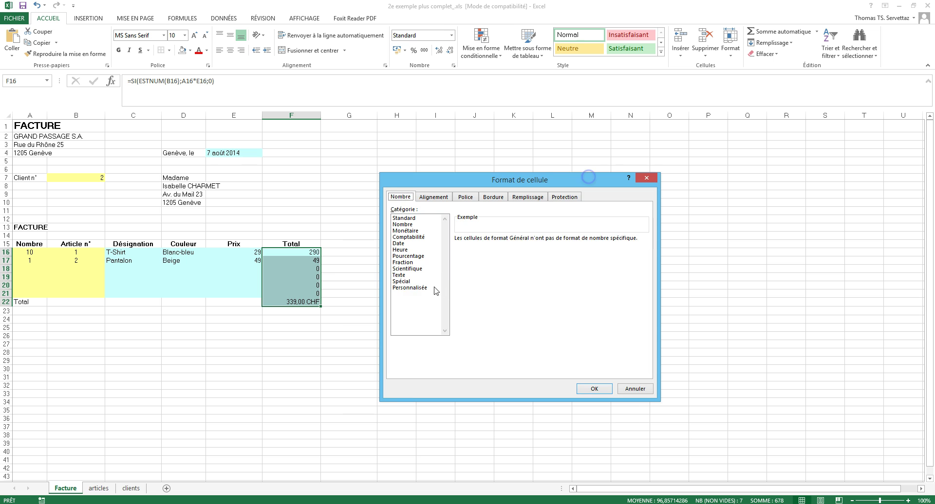
pyautogui.click(409, 288)
# Replace the Standard format code with a two-decimal 0.00 CHF custom code.
pyautogui.click(481, 246)
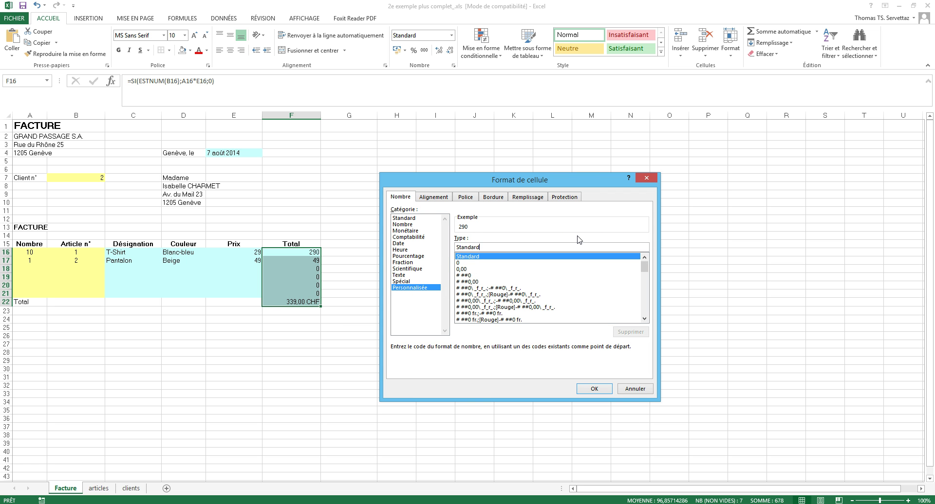
pyautogui.press('BackSpace')
pyautogui.press('BackSpace')
pyautogui.press('BackSpace')
pyautogui.press('BackSpace')
pyautogui.press('BackSpace')
pyautogui.press('BackSpace')
pyautogui.press('BackSpace')
pyautogui.press('BackSpace')
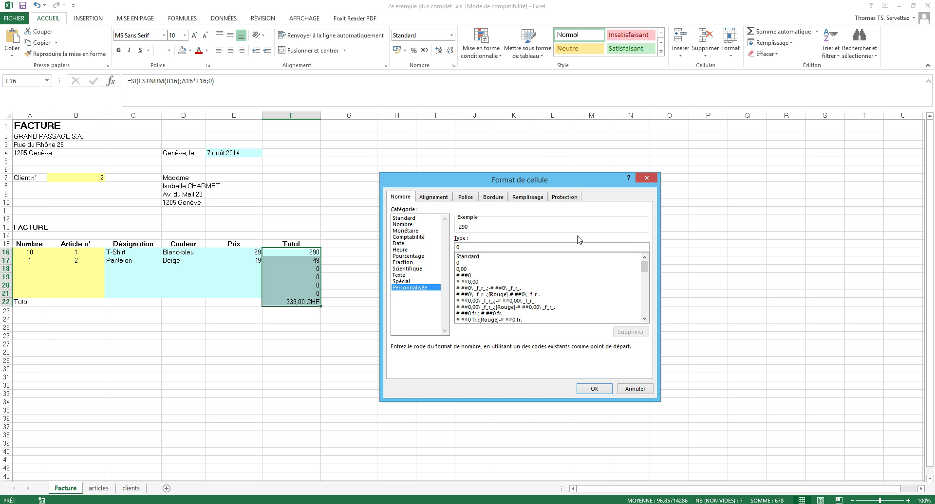
pyautogui.write("0'")
pyautogui.click(459, 248)
pyautogui.write('.00" CHF')
pyautogui.click(495, 249)
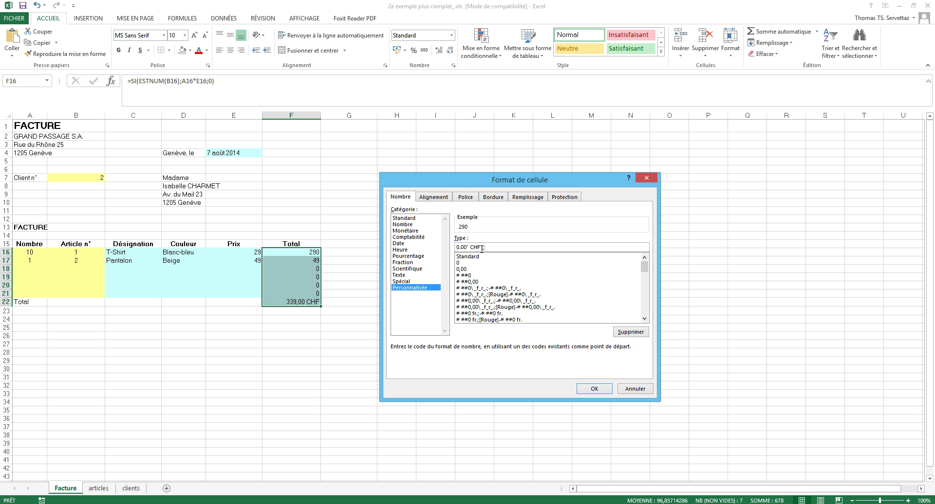
# Apply the custom format 0" CHF";; to the Total cells after fixing the invalid decimal code.
pyautogui.write(';;')
pyautogui.click(593, 389)
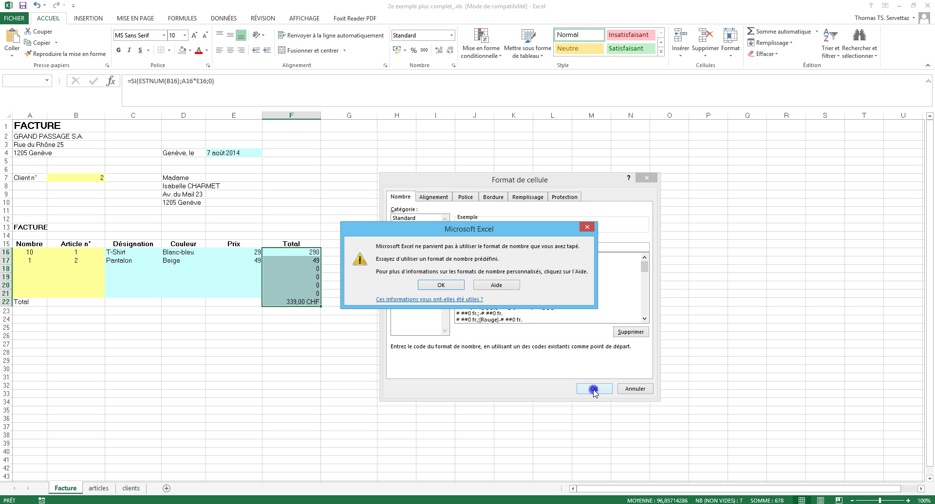
pyautogui.click(444, 287)
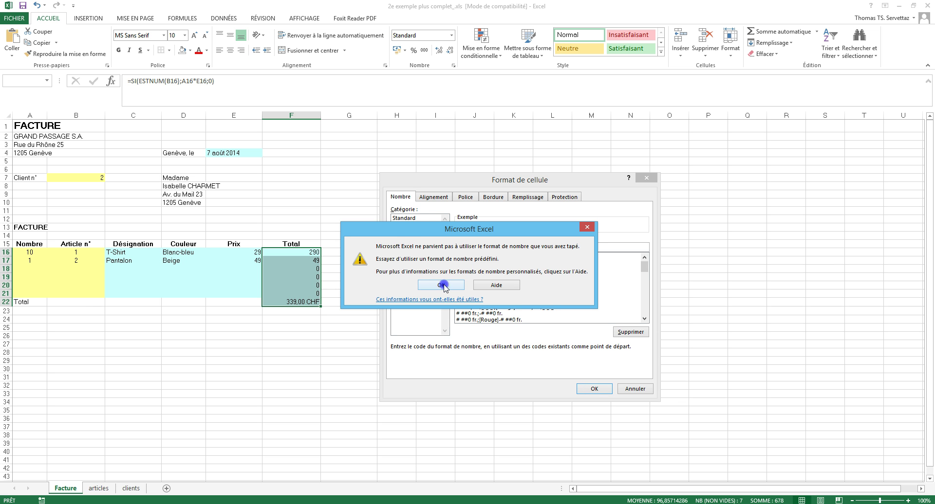
pyautogui.click(476, 248)
pyautogui.click(466, 247)
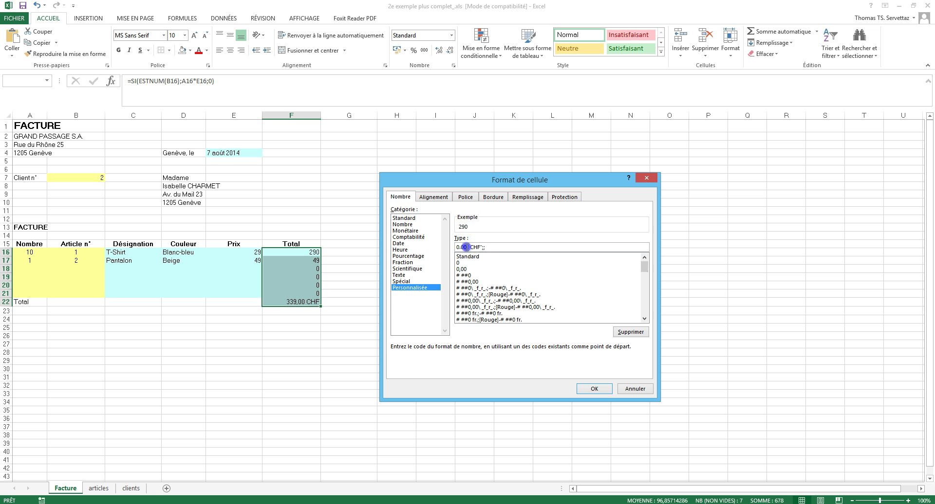
pyautogui.press('BackSpace')
pyautogui.press('BackSpace')
pyautogui.press('BackSpace')
pyautogui.click(588, 389)
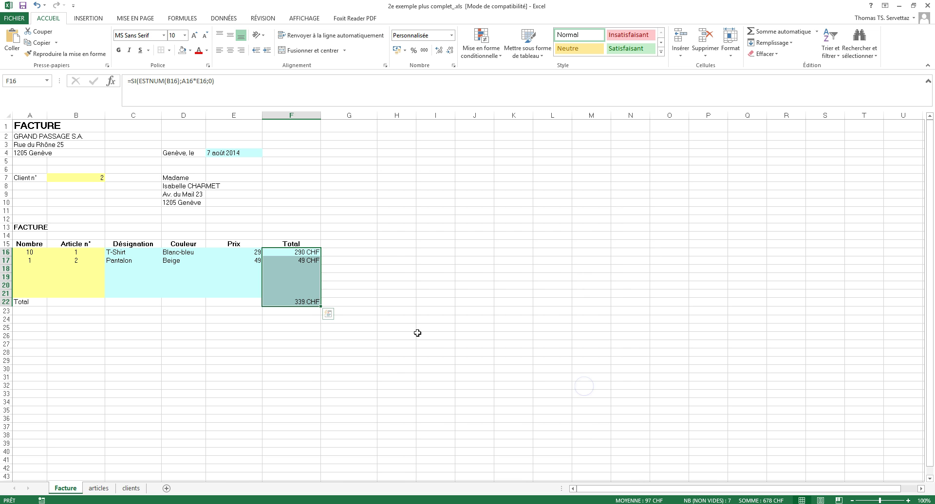
# Change the F16:F22 custom format to 0,00" CHF";; so totals read 290,00 CHF and 339,00 CHF.
pyautogui.rightClick(299, 259)
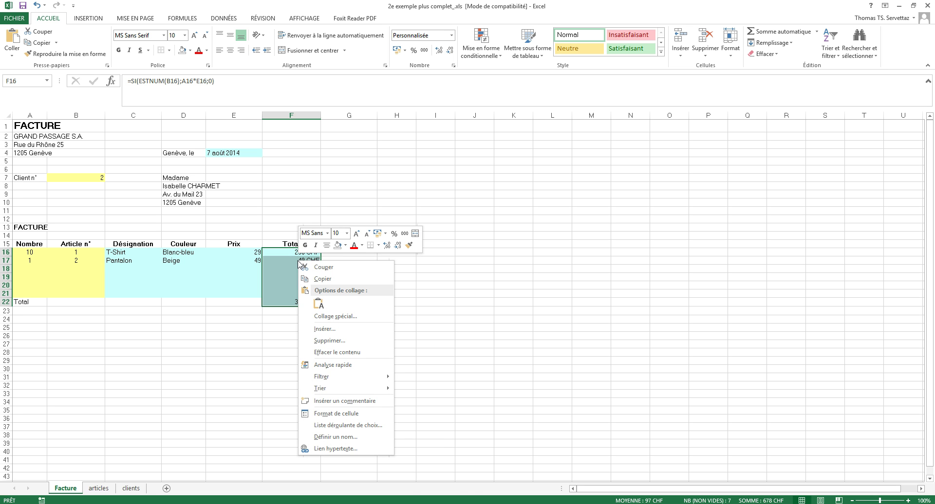
pyautogui.click(330, 414)
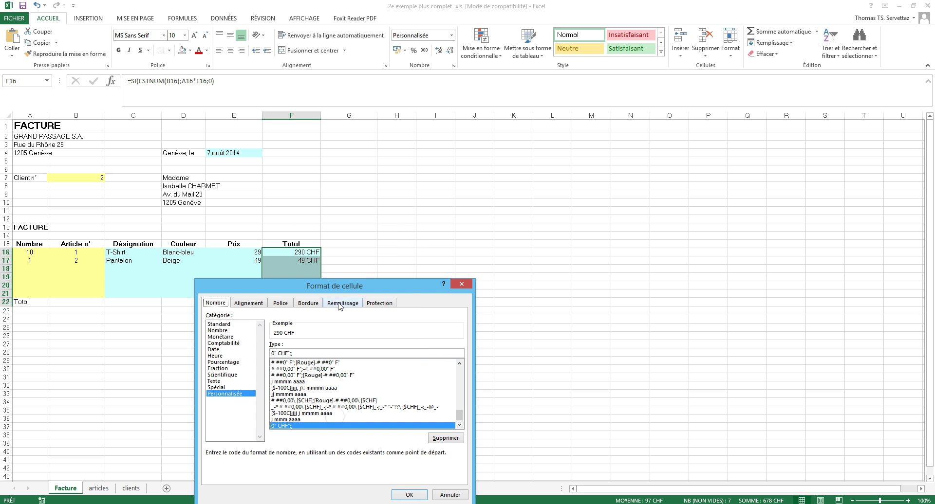
pyautogui.click(444, 253)
pyautogui.write(',')
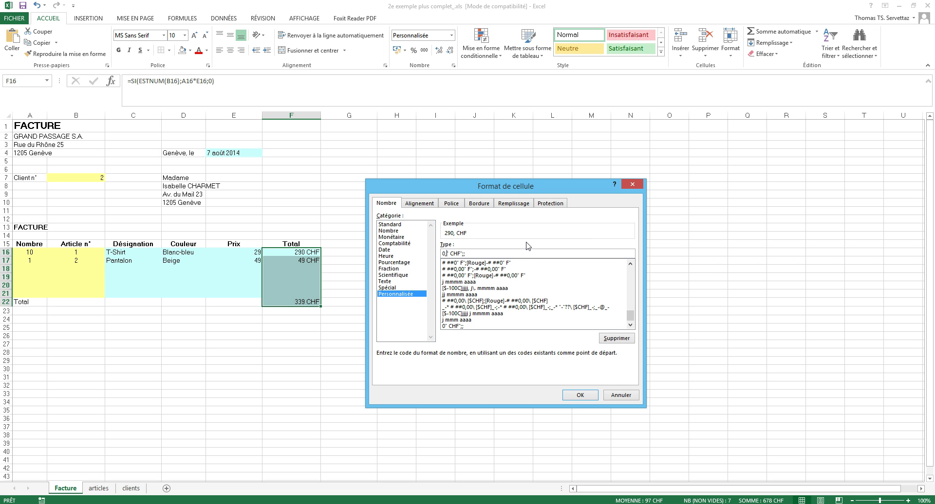
pyautogui.write('00')
pyautogui.click(580, 395)
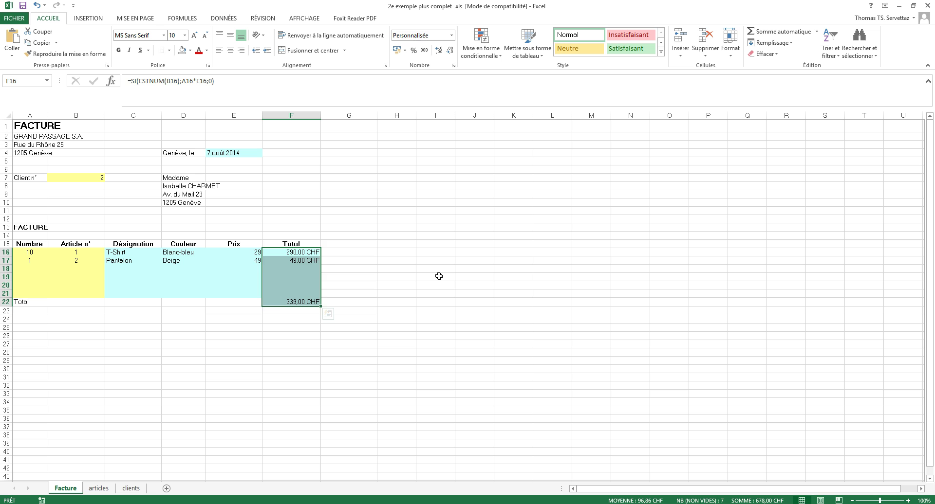
pyautogui.click(439, 276)
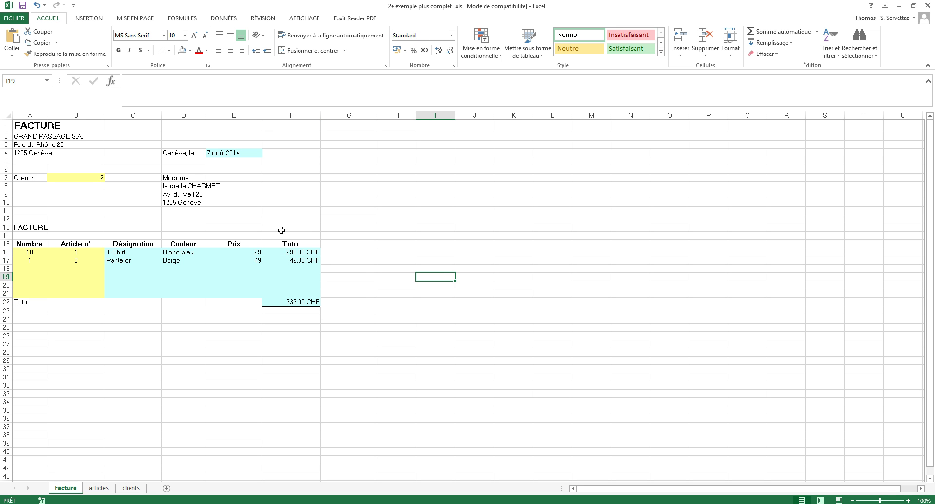